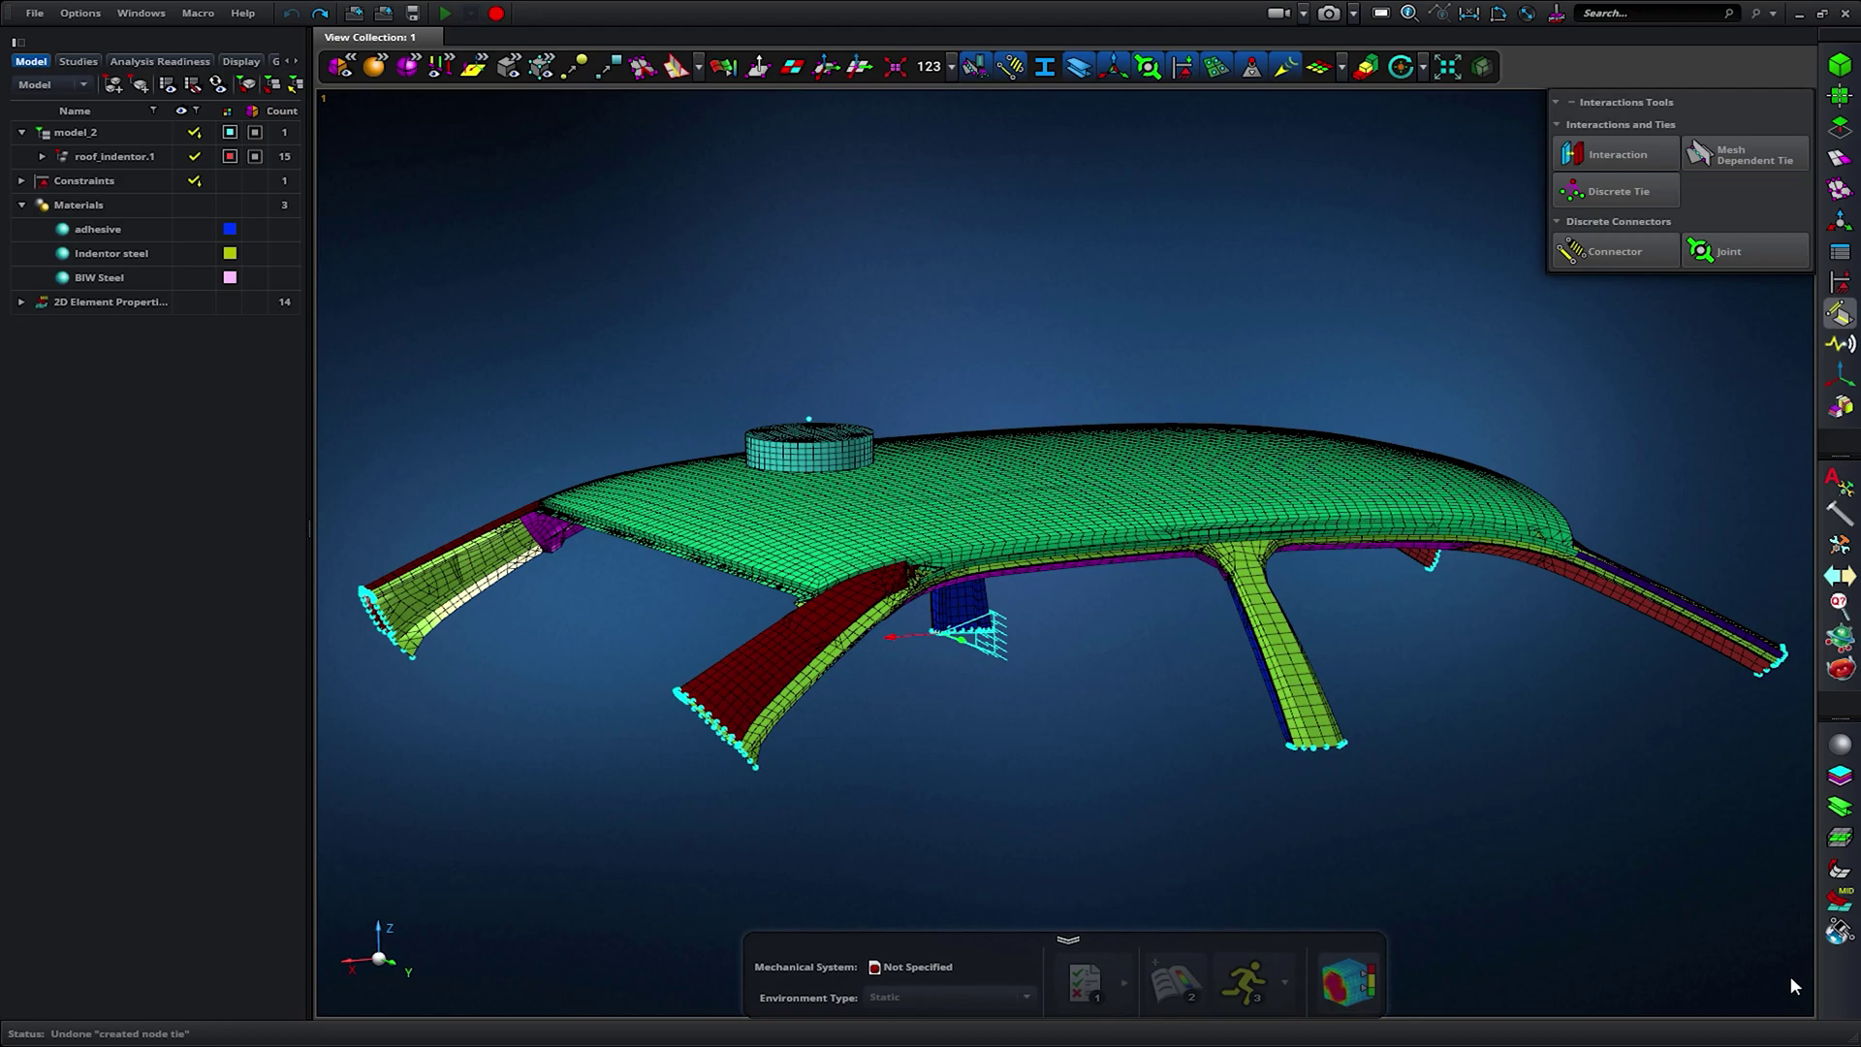
Add a Plasticity constitutive model to the BIW Steel material.
click(838, 427)
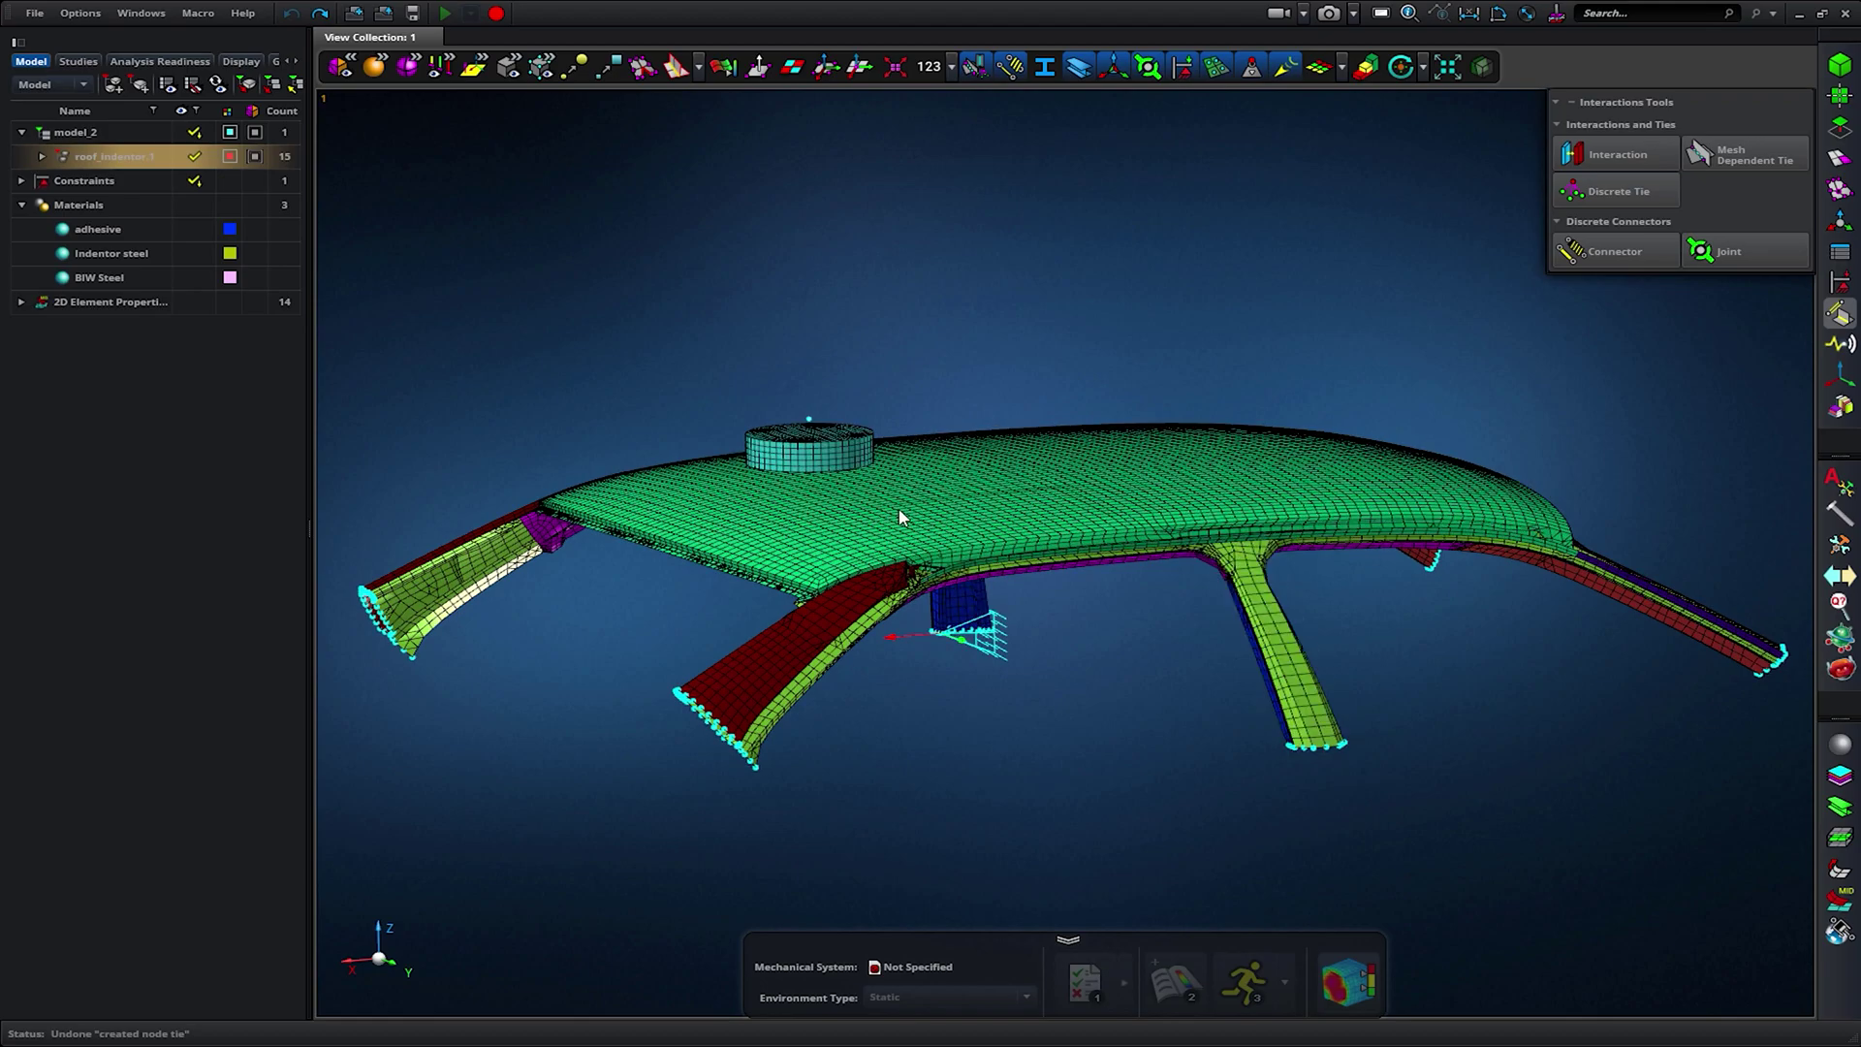
click(1192, 732)
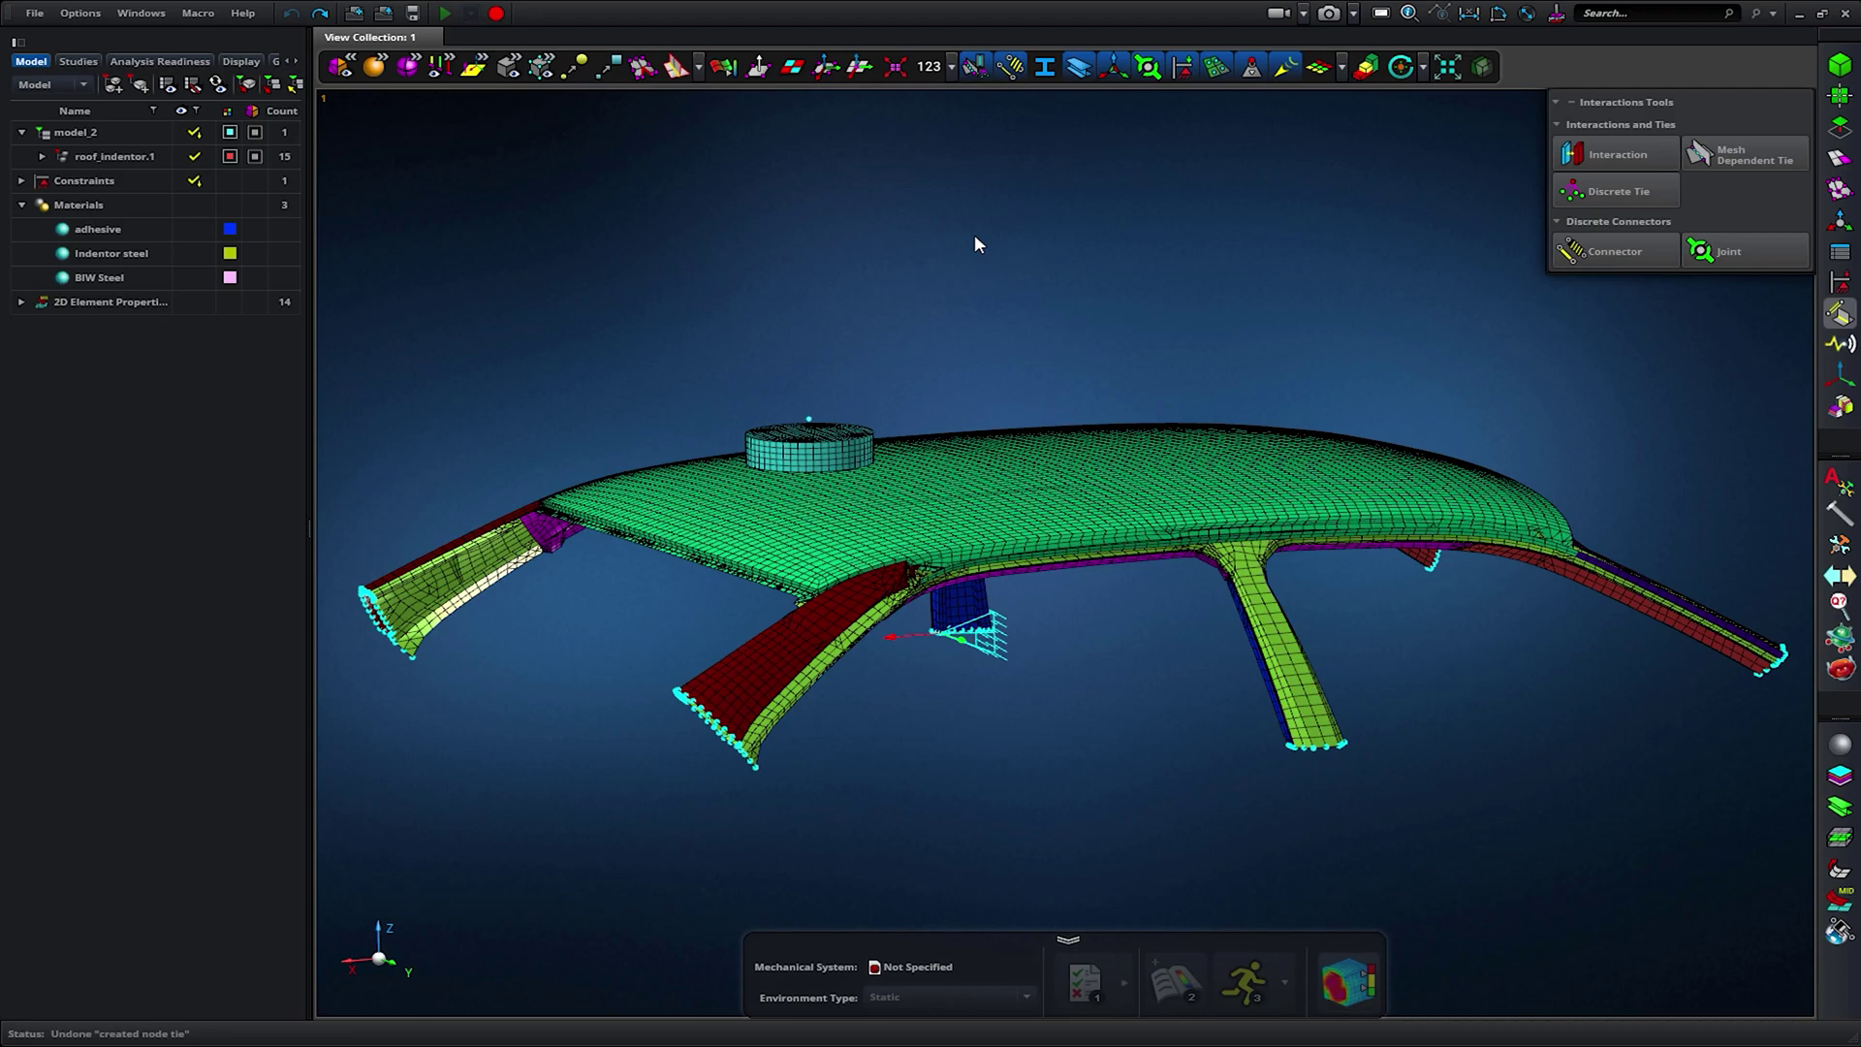
click(1130, 486)
double_click(97, 277)
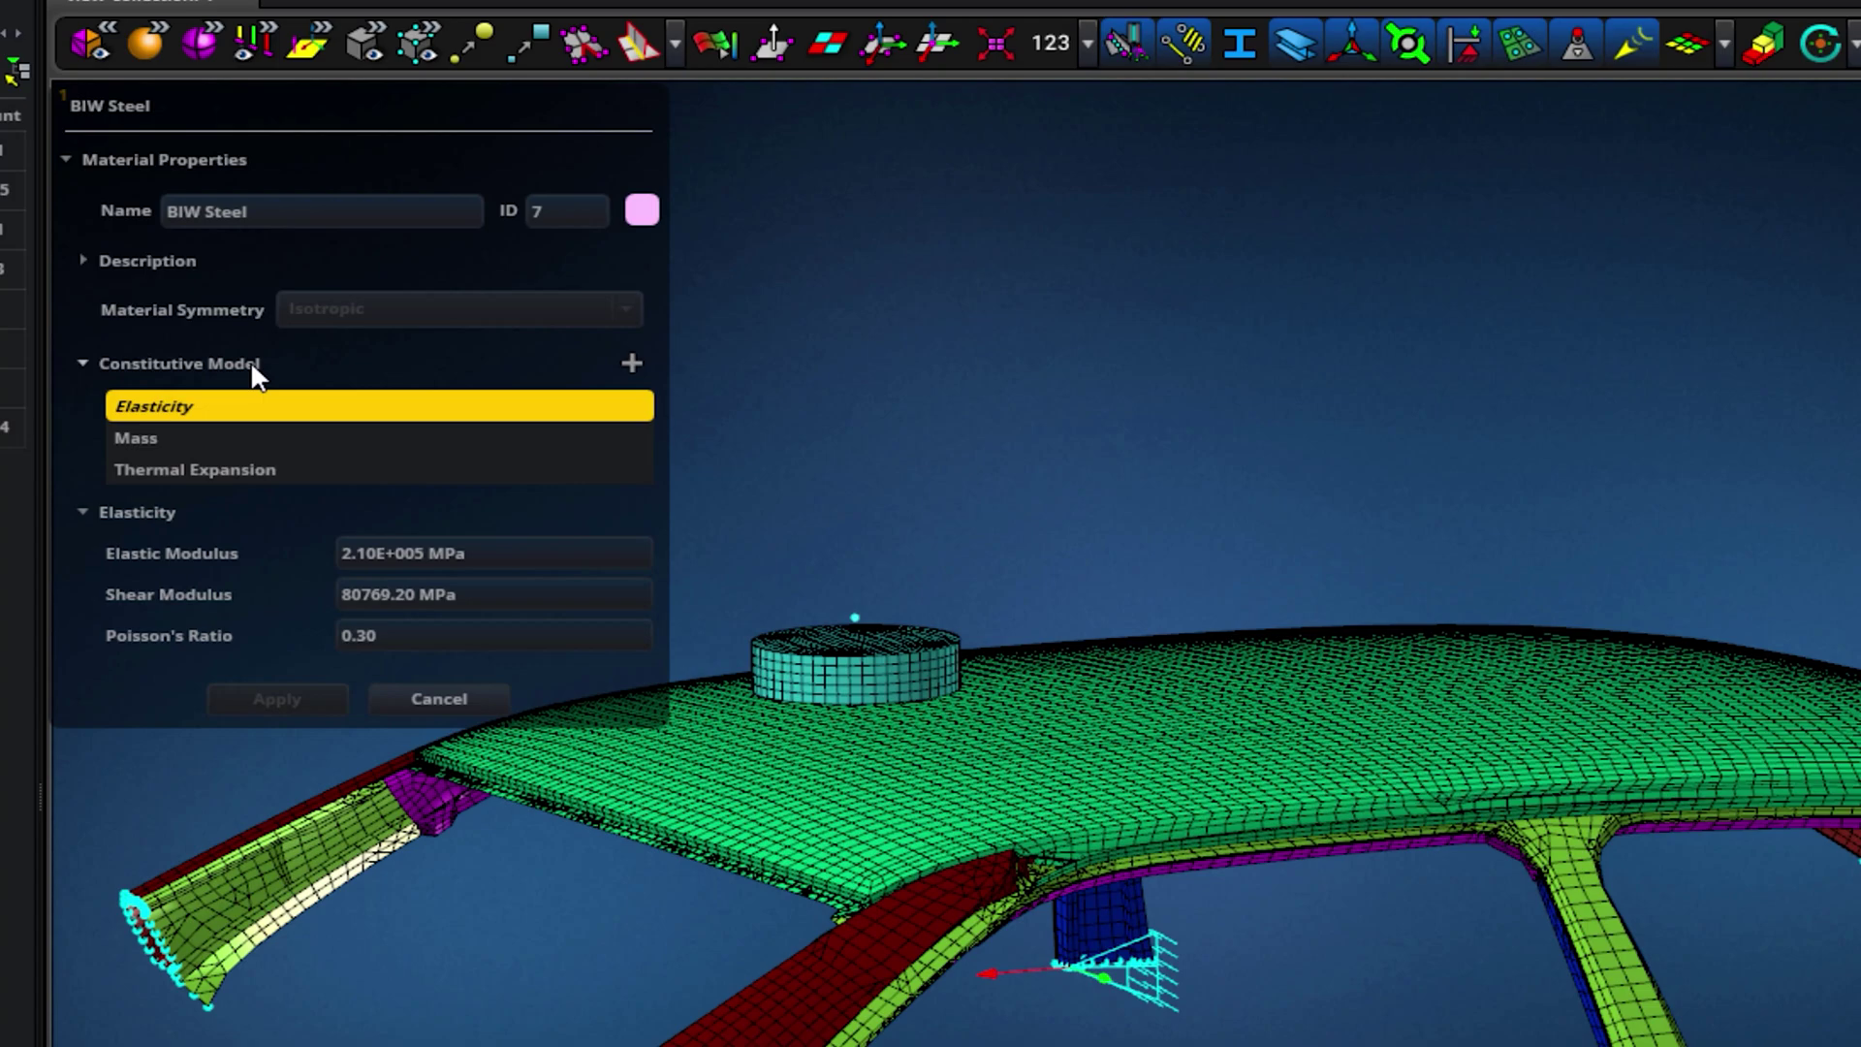
click(632, 364)
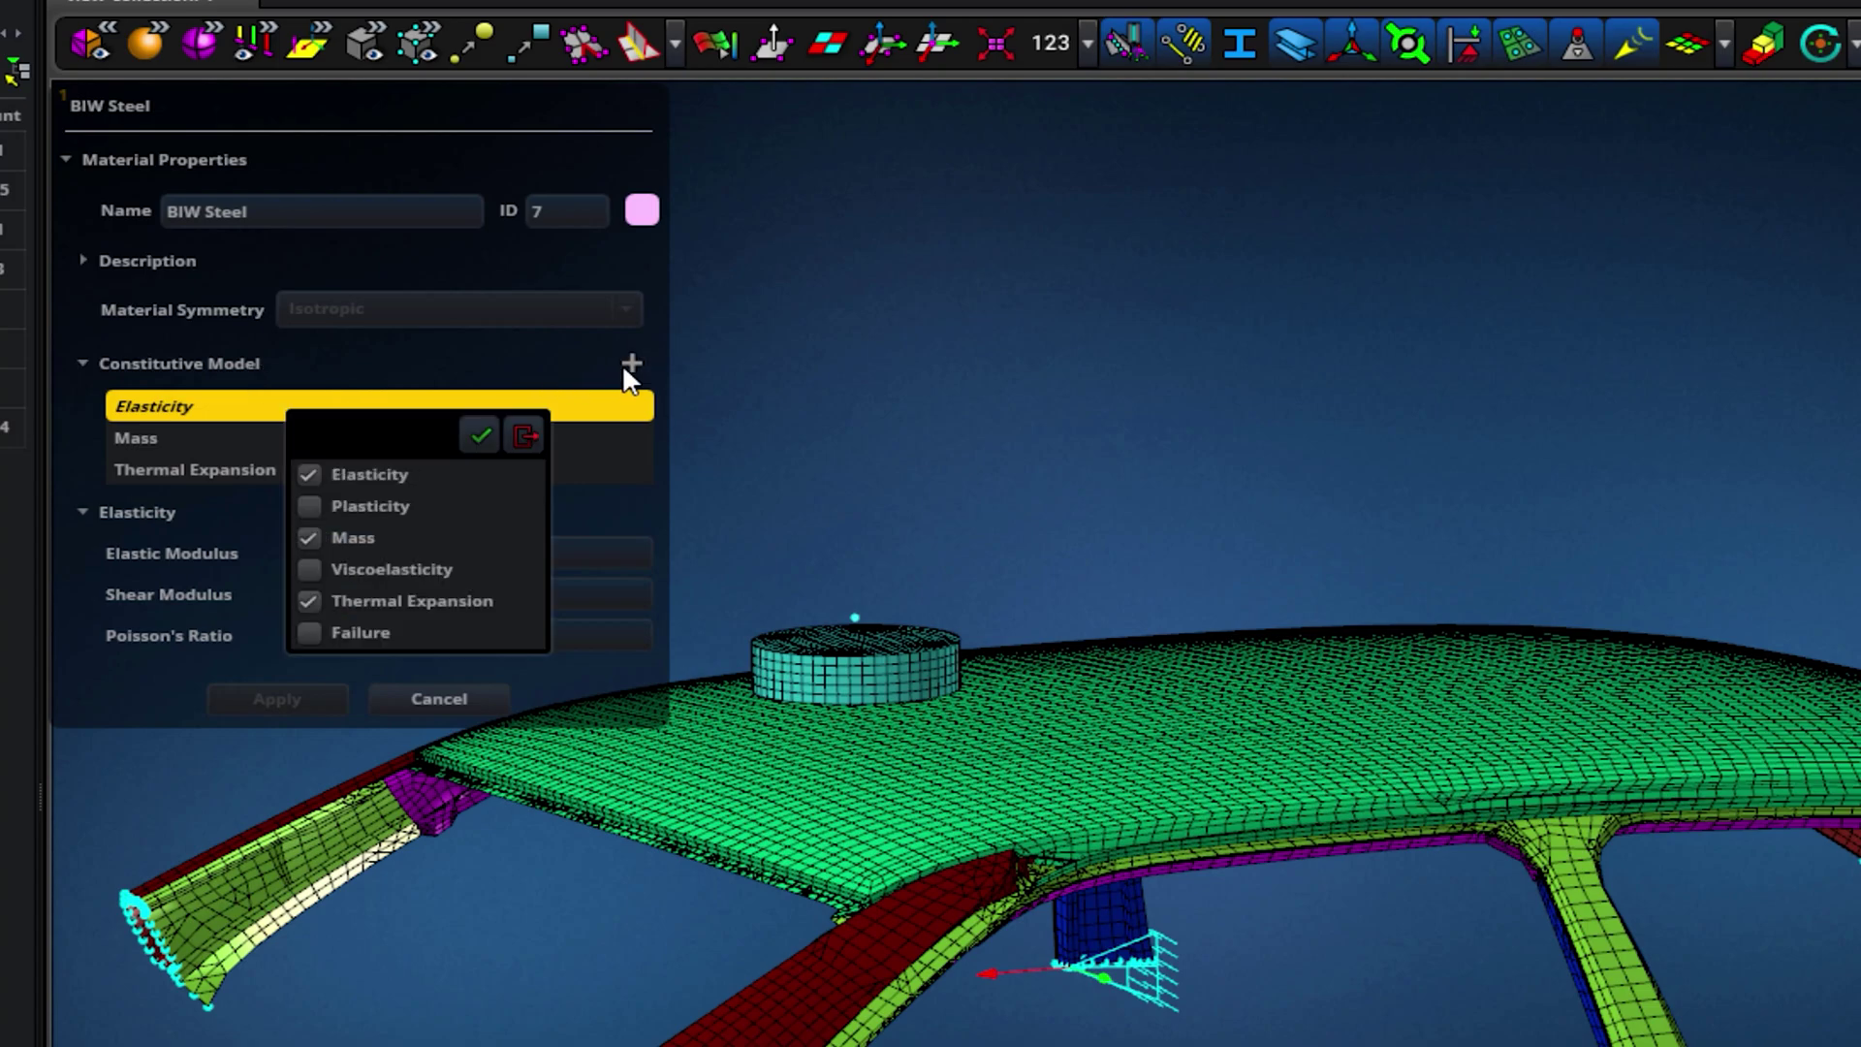
click(381, 495)
click(479, 437)
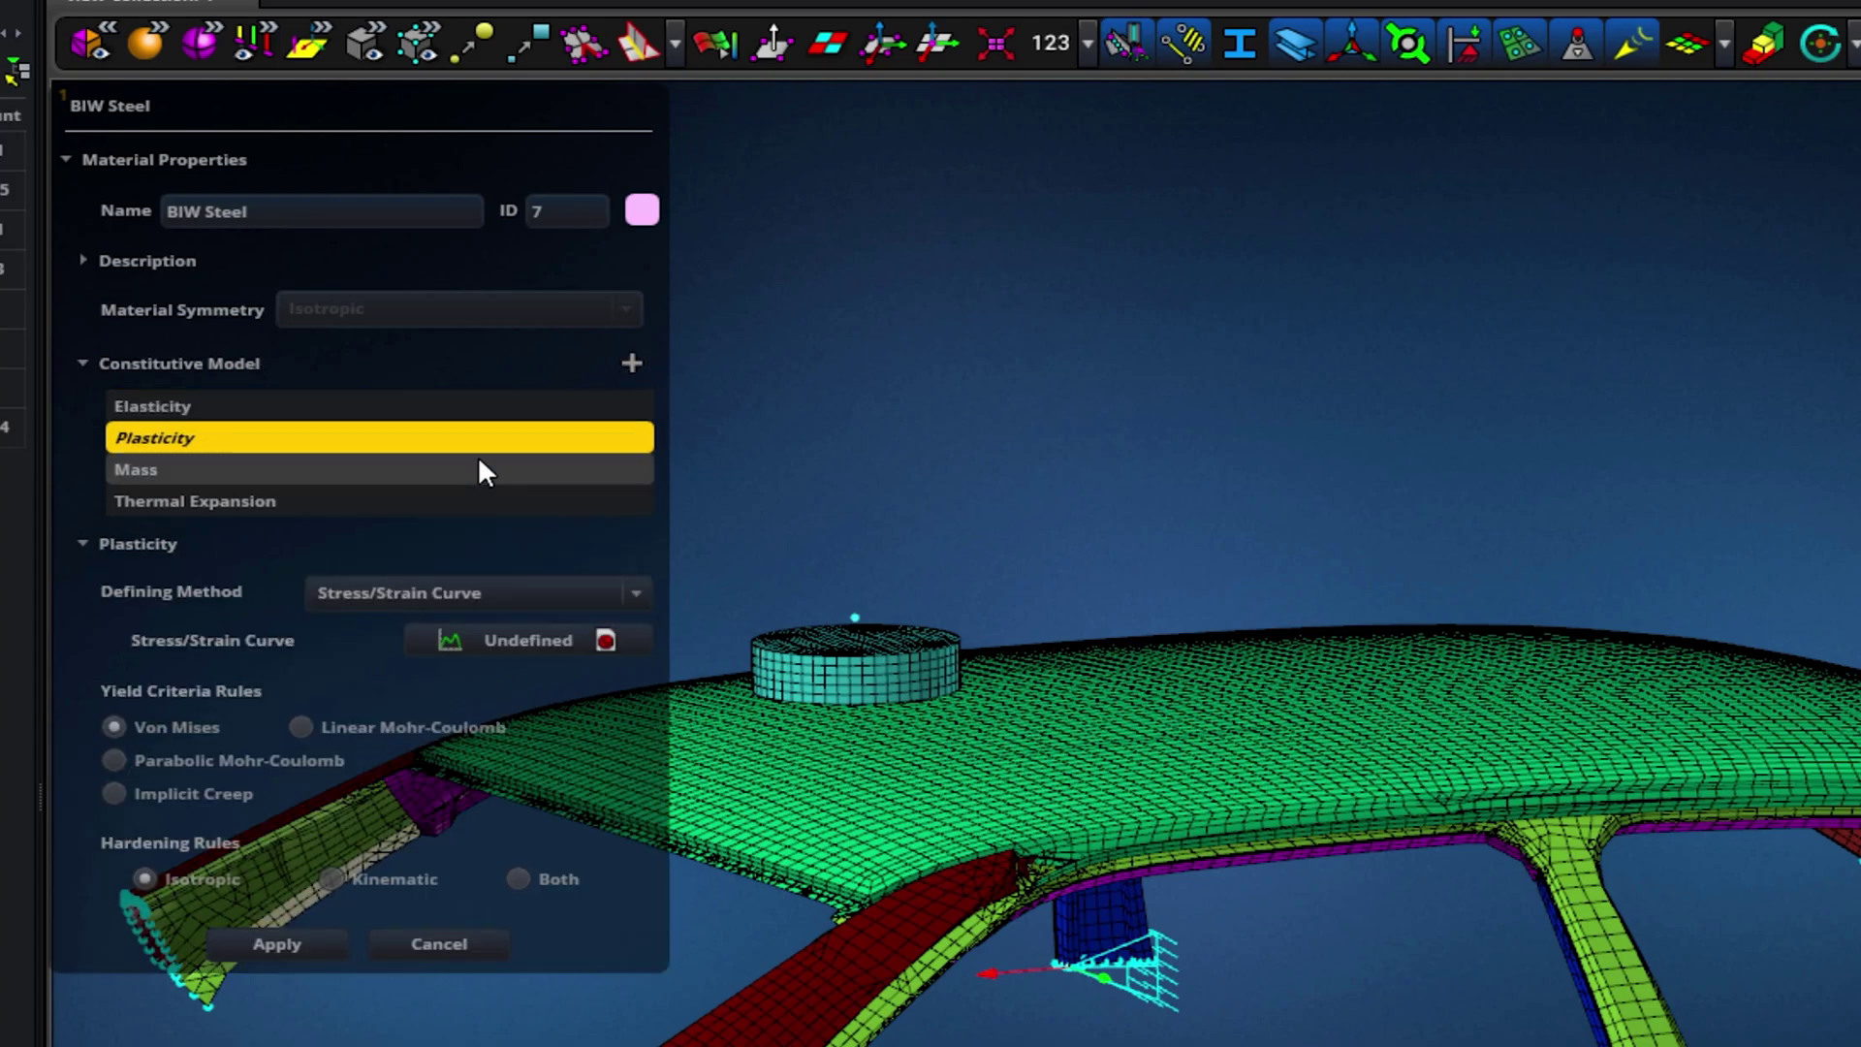
Import the aisi1006.csv stress-strain curve as the plasticity data and apply it to BIW Steel.
click(503, 637)
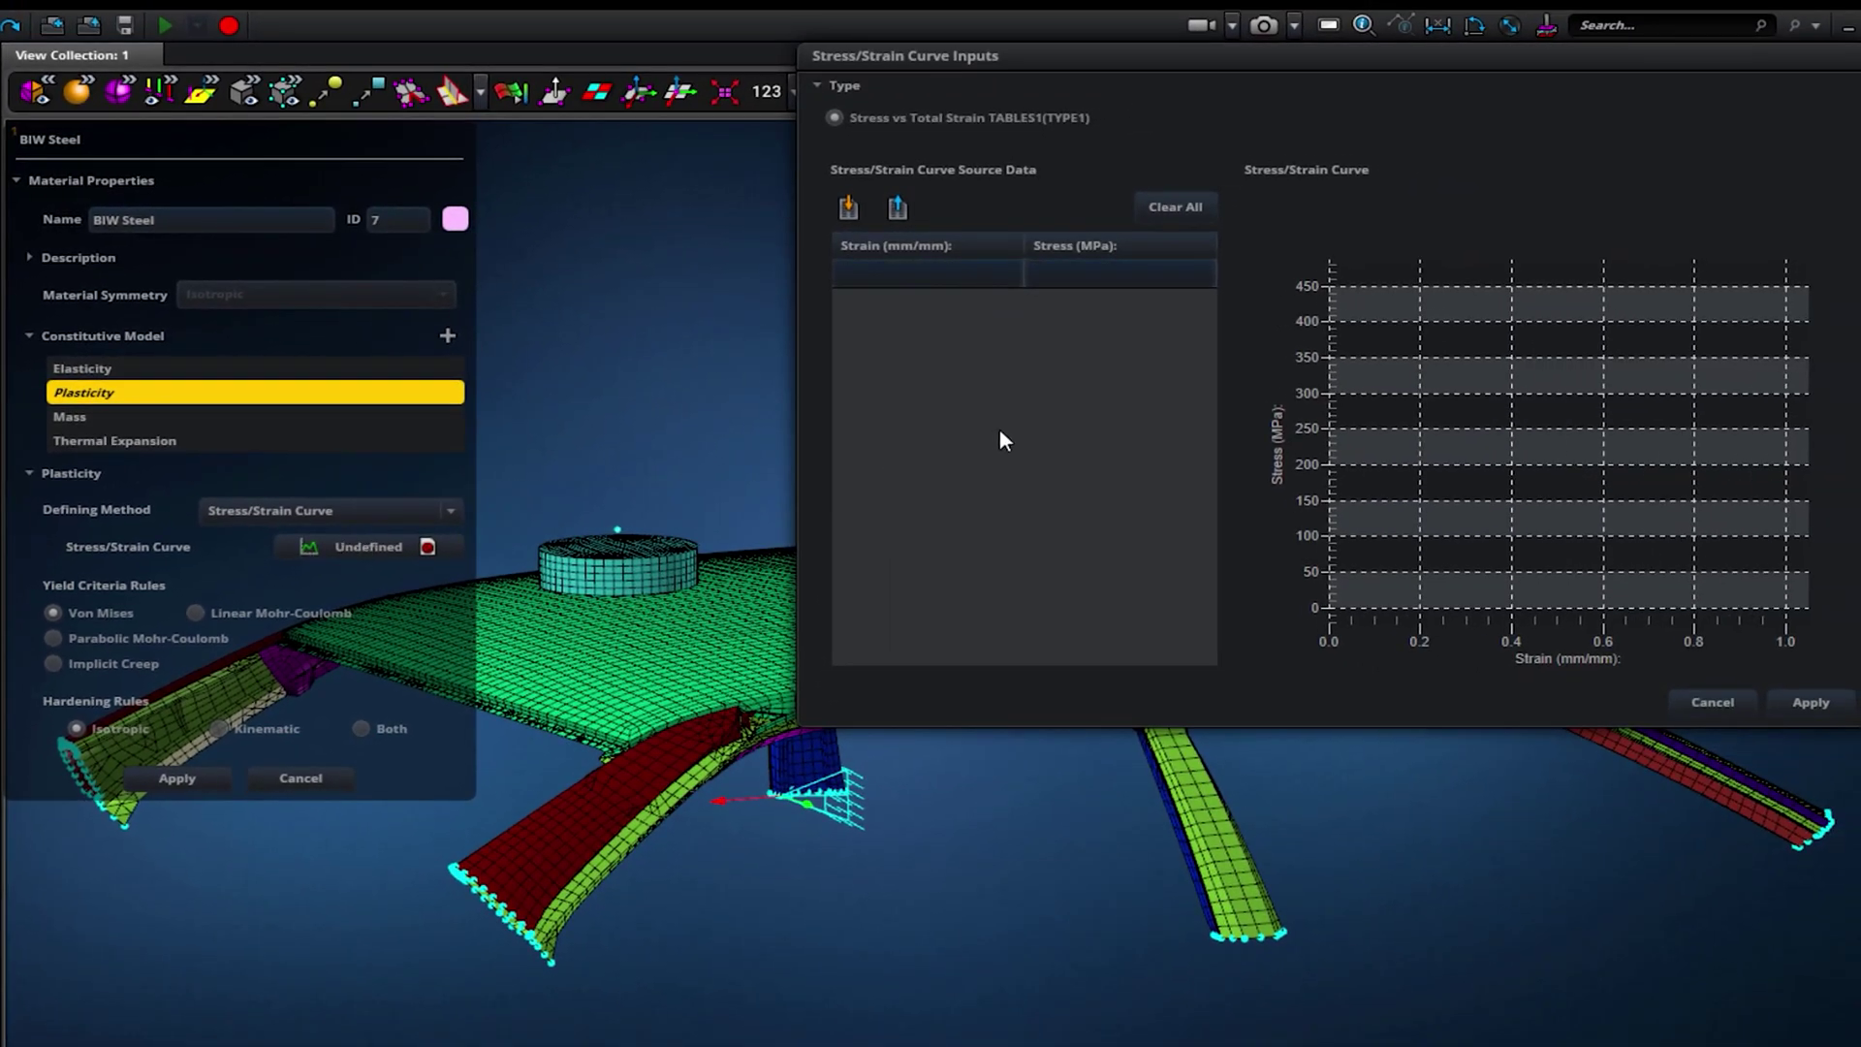
click(847, 207)
click(1096, 370)
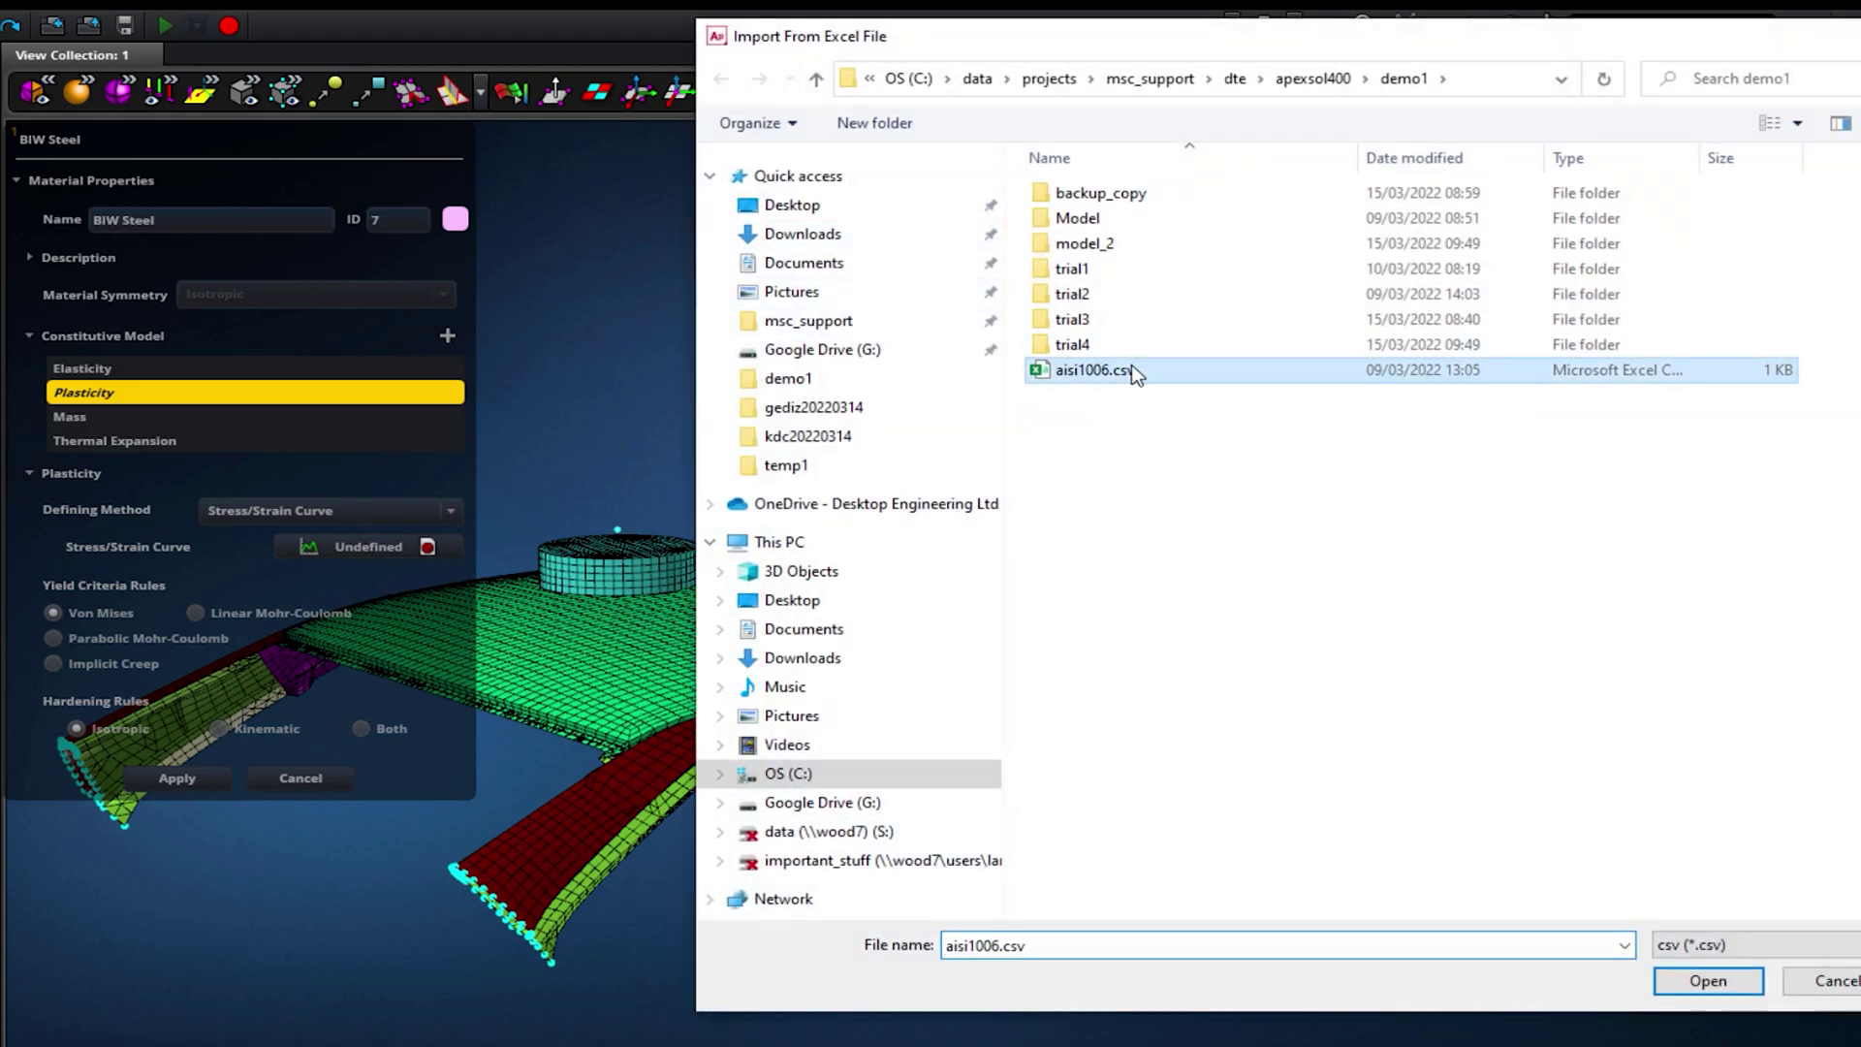
click(1709, 982)
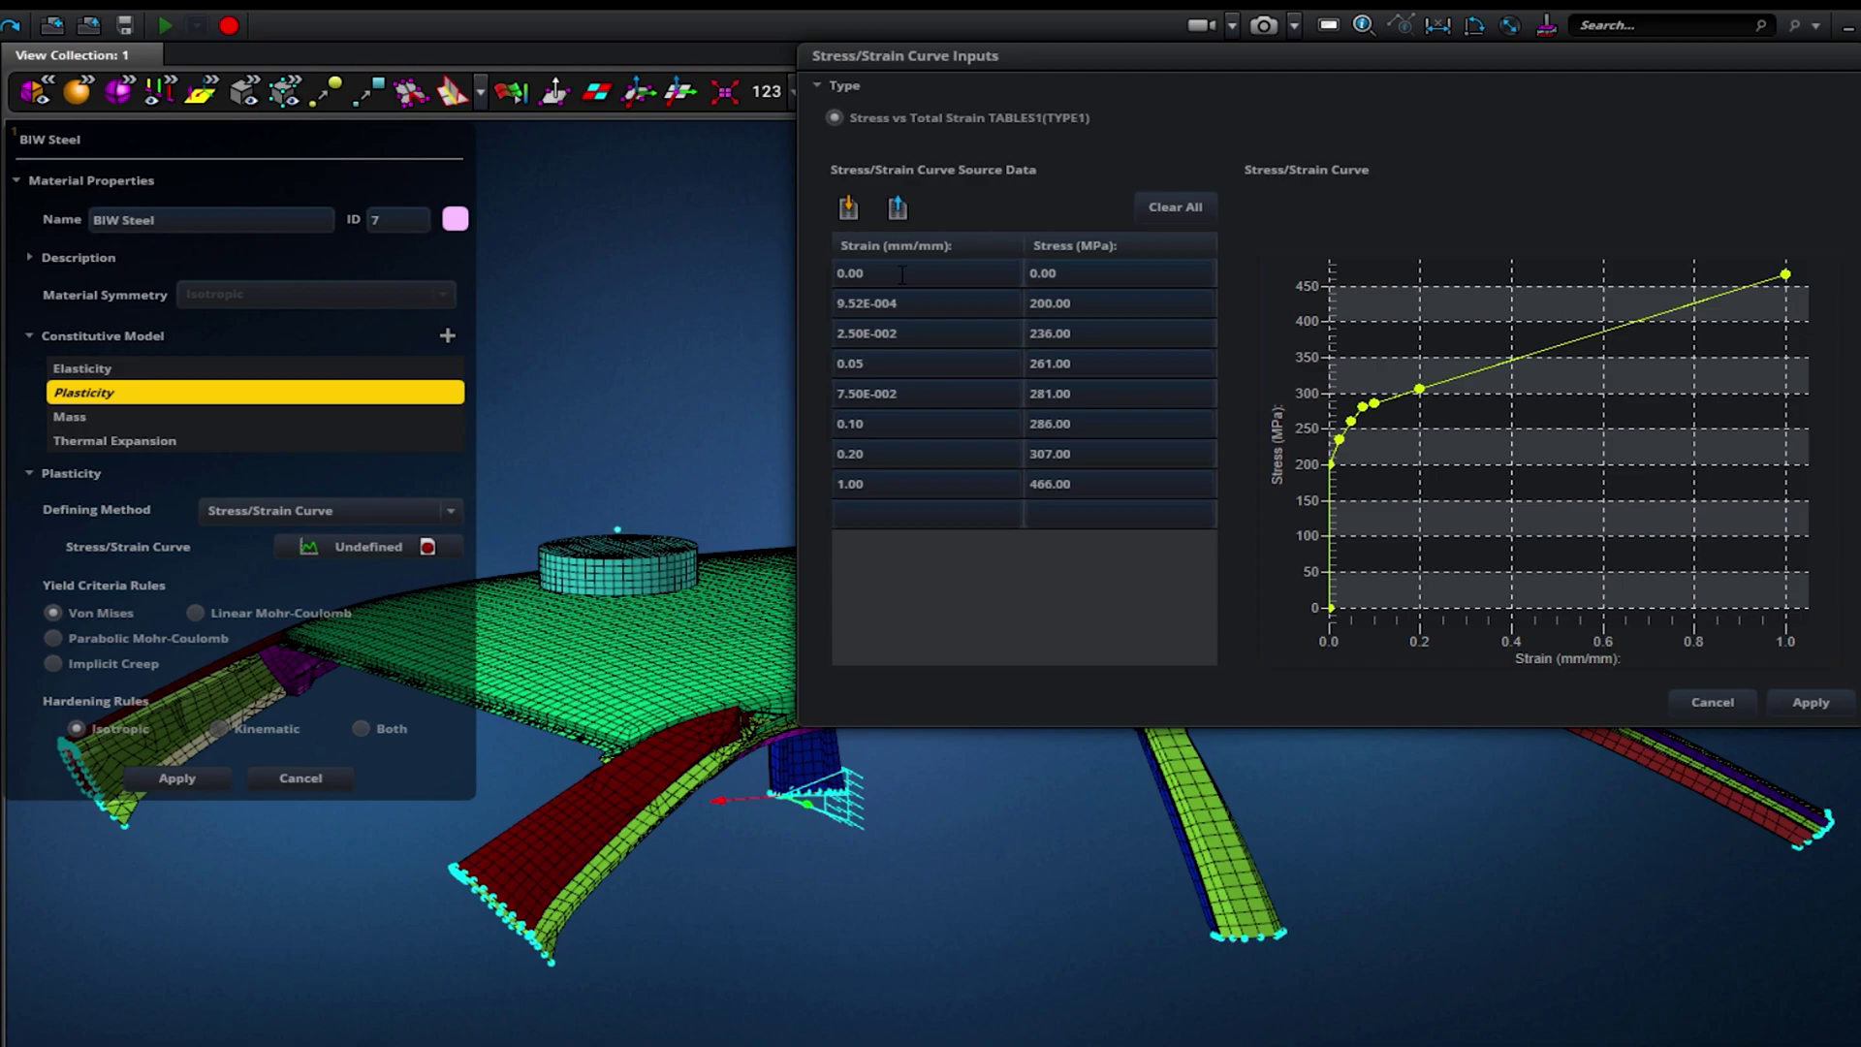
click(1817, 700)
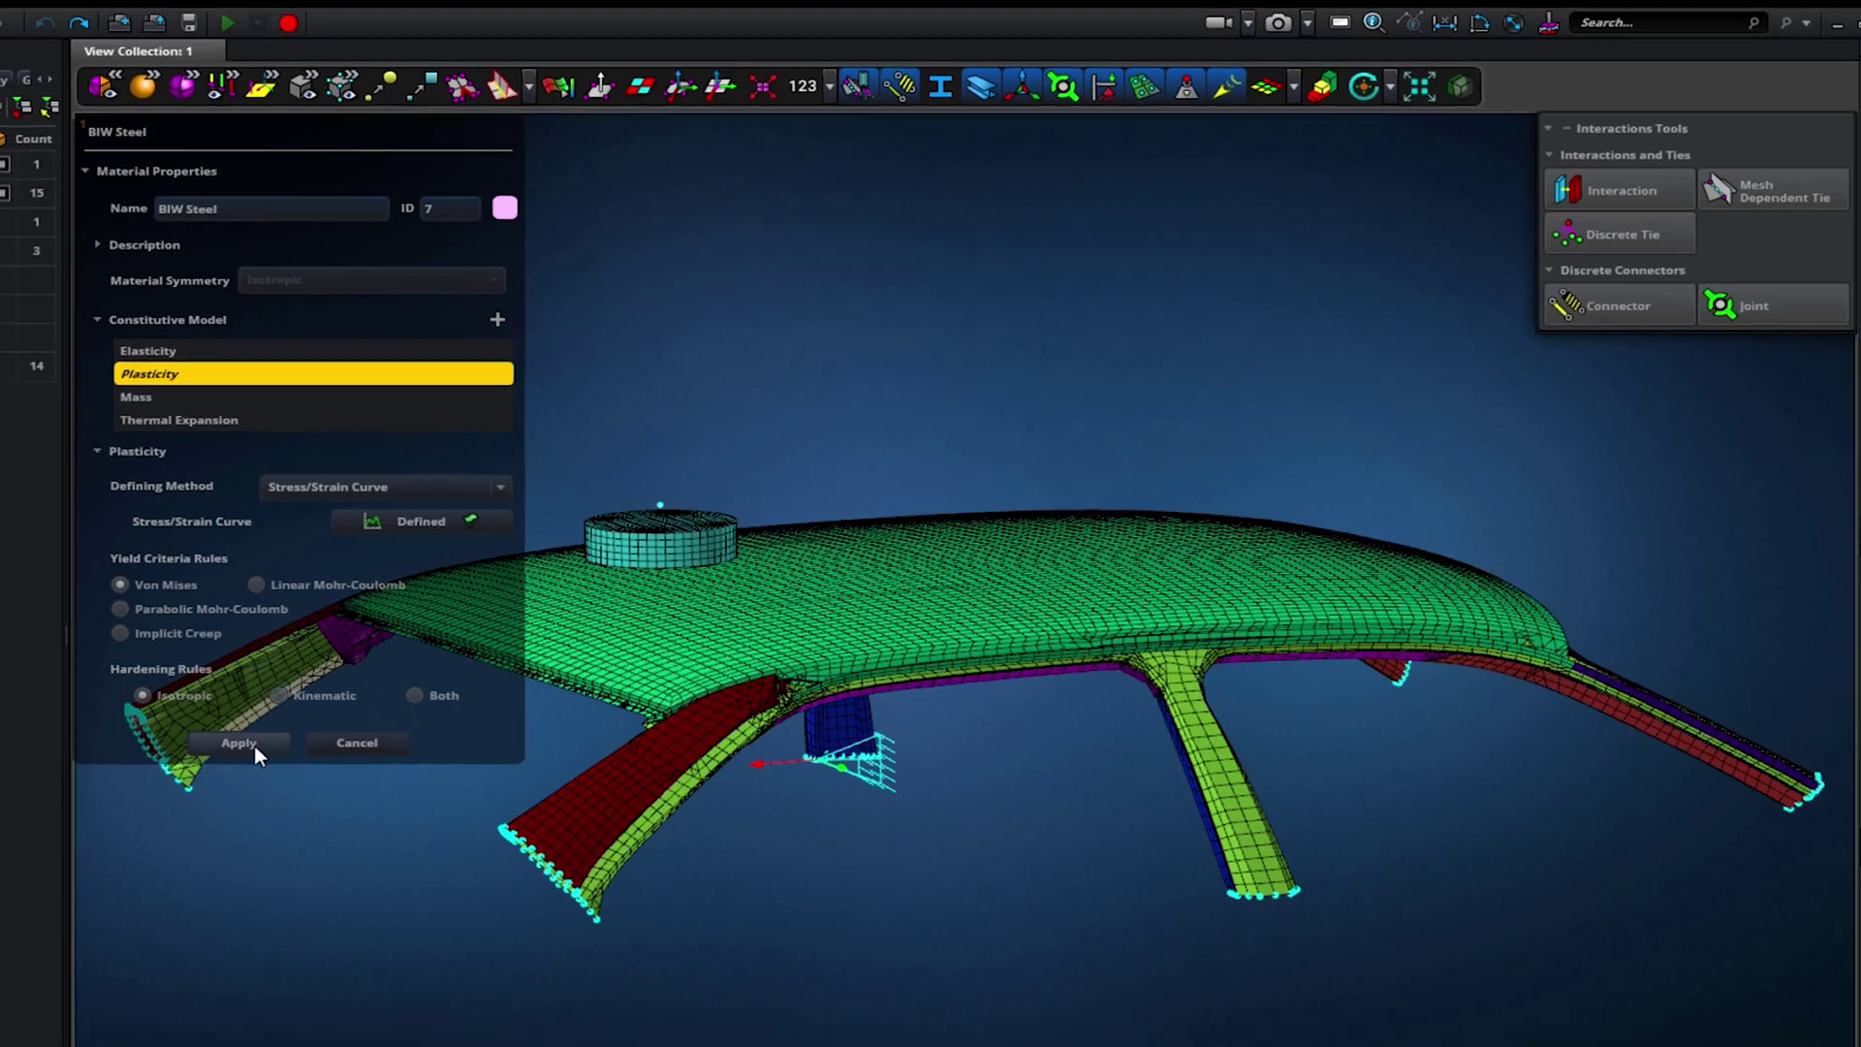
click(176, 779)
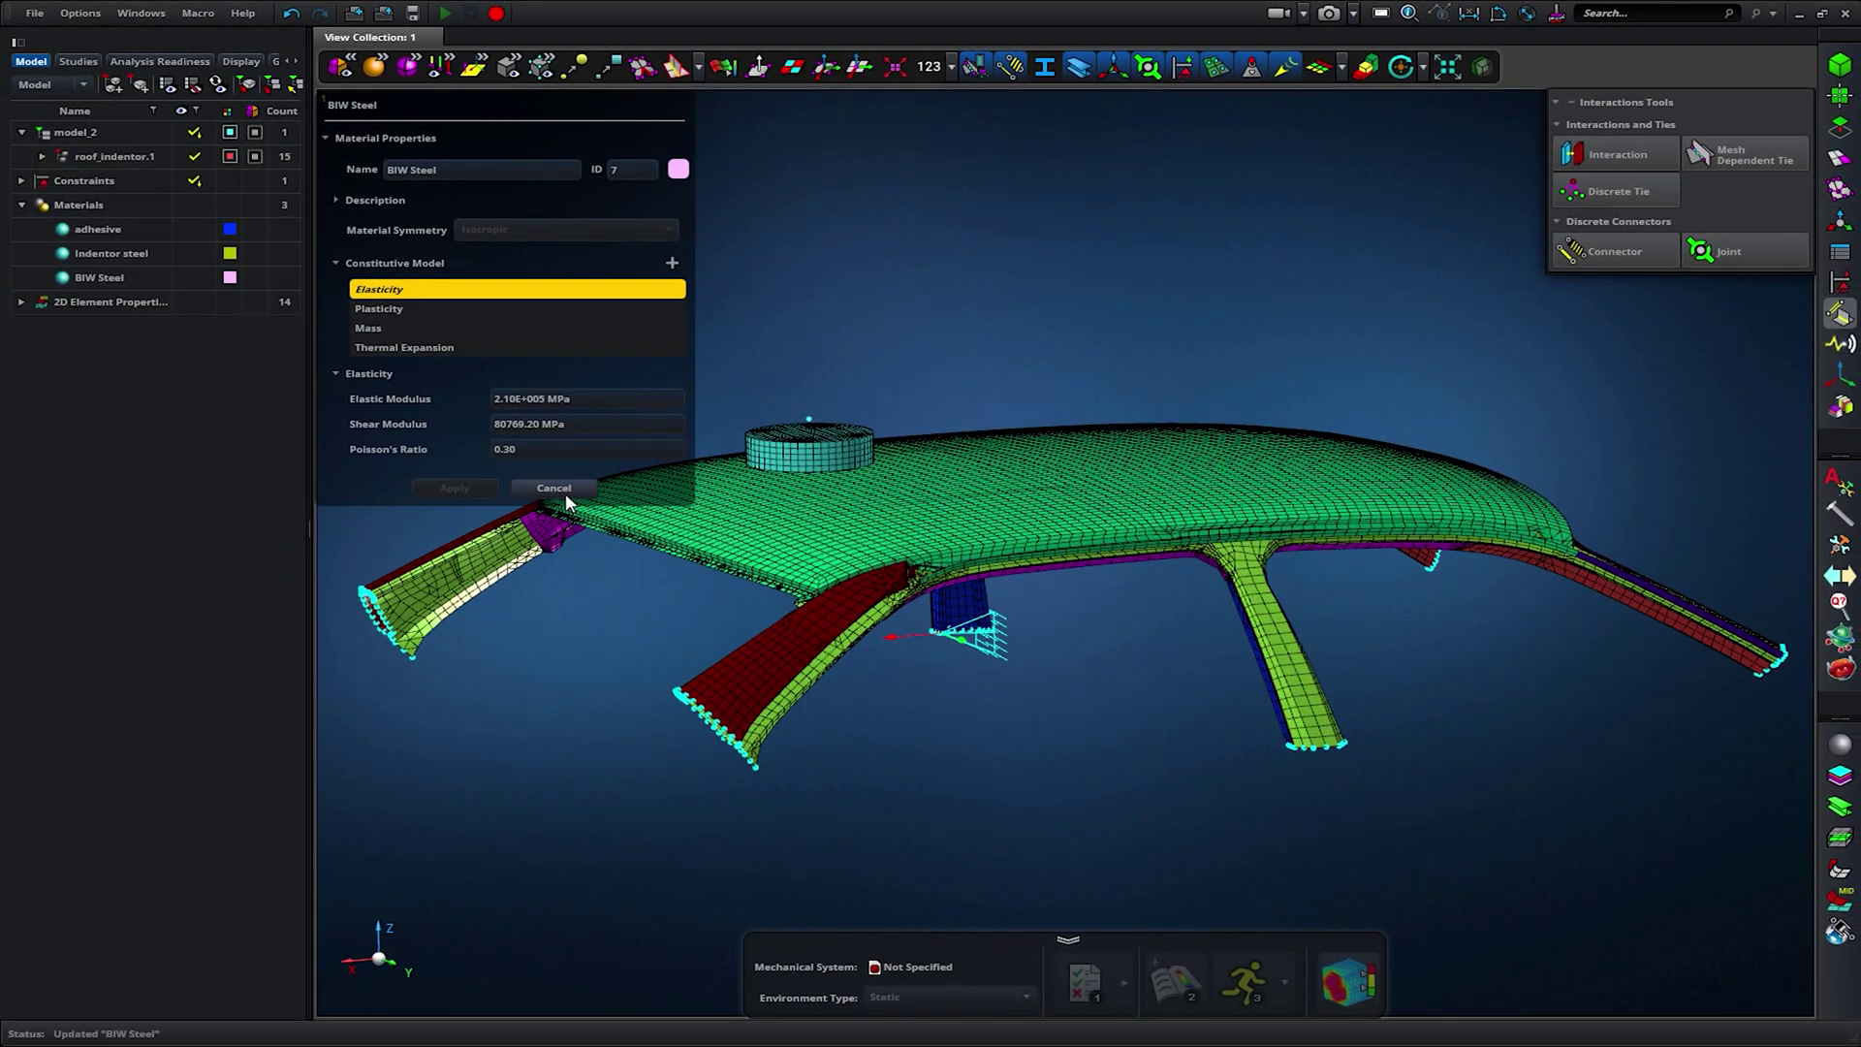
Create a contact with the indenter cylinder as primary and the roof as secondary.
click(559, 494)
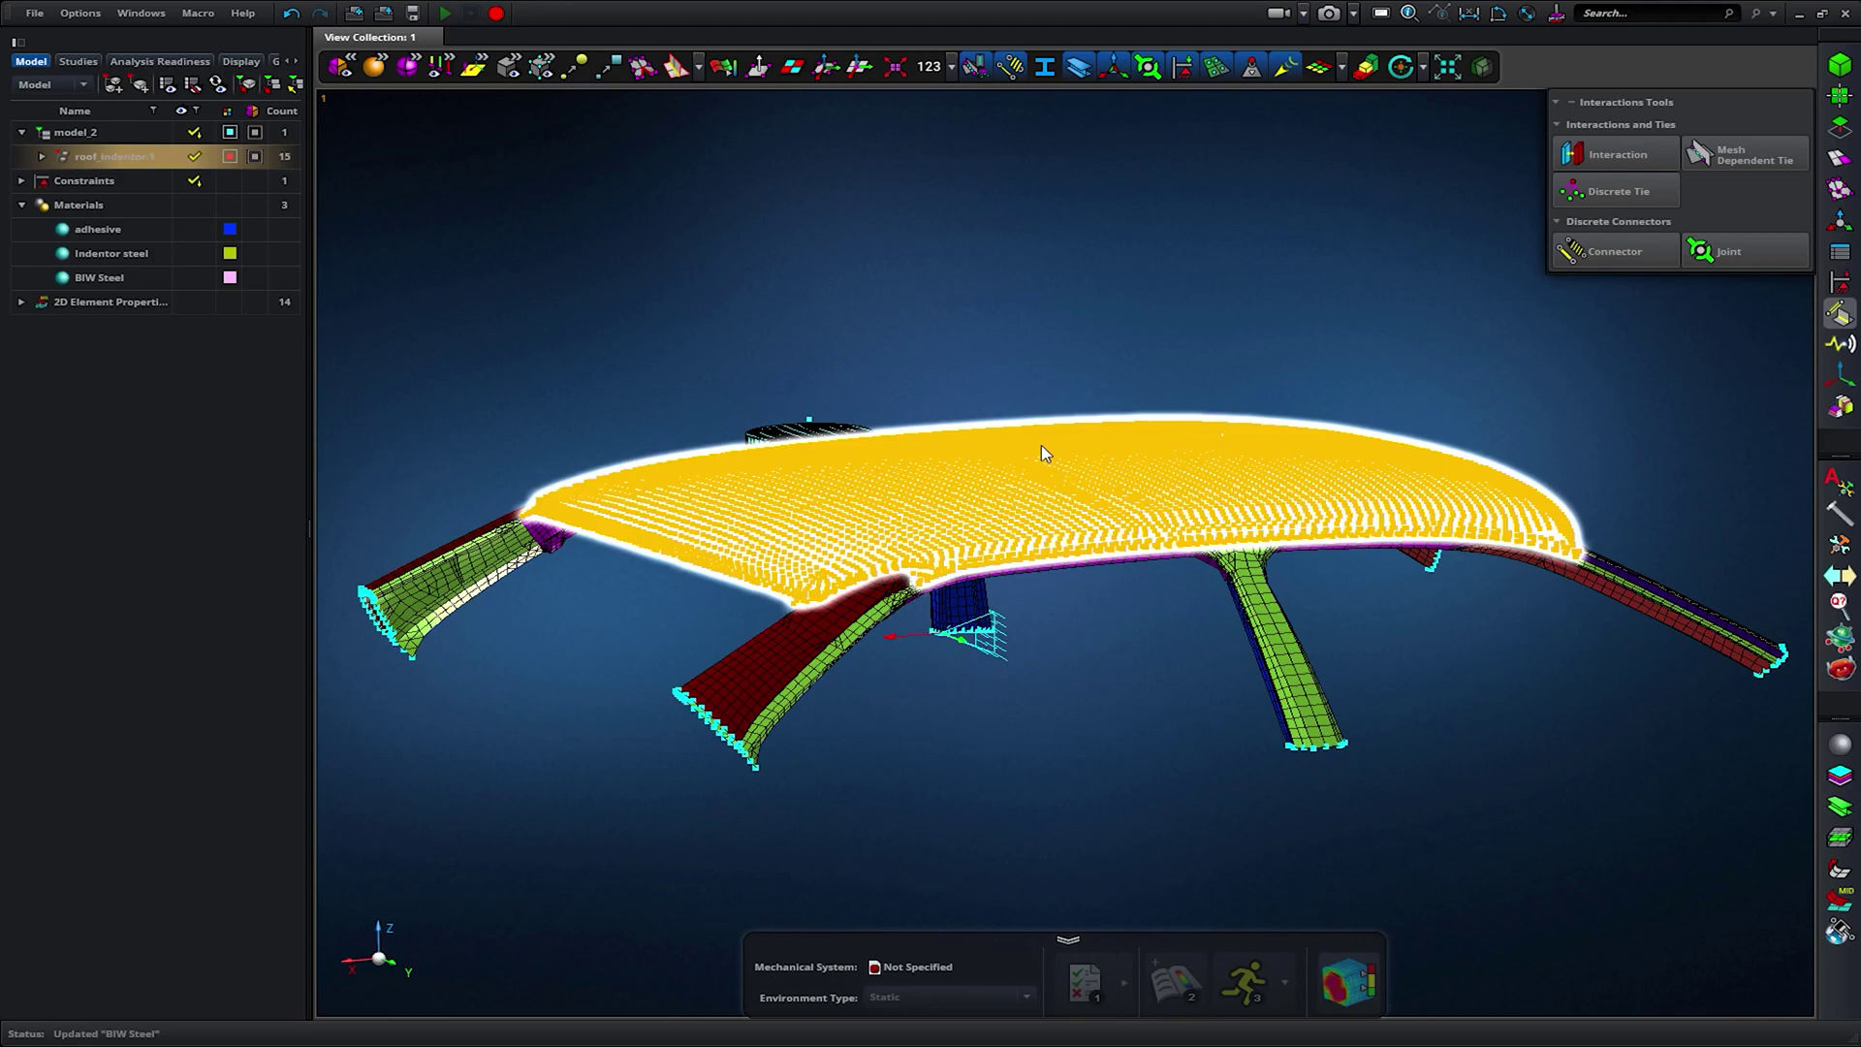
click(1654, 156)
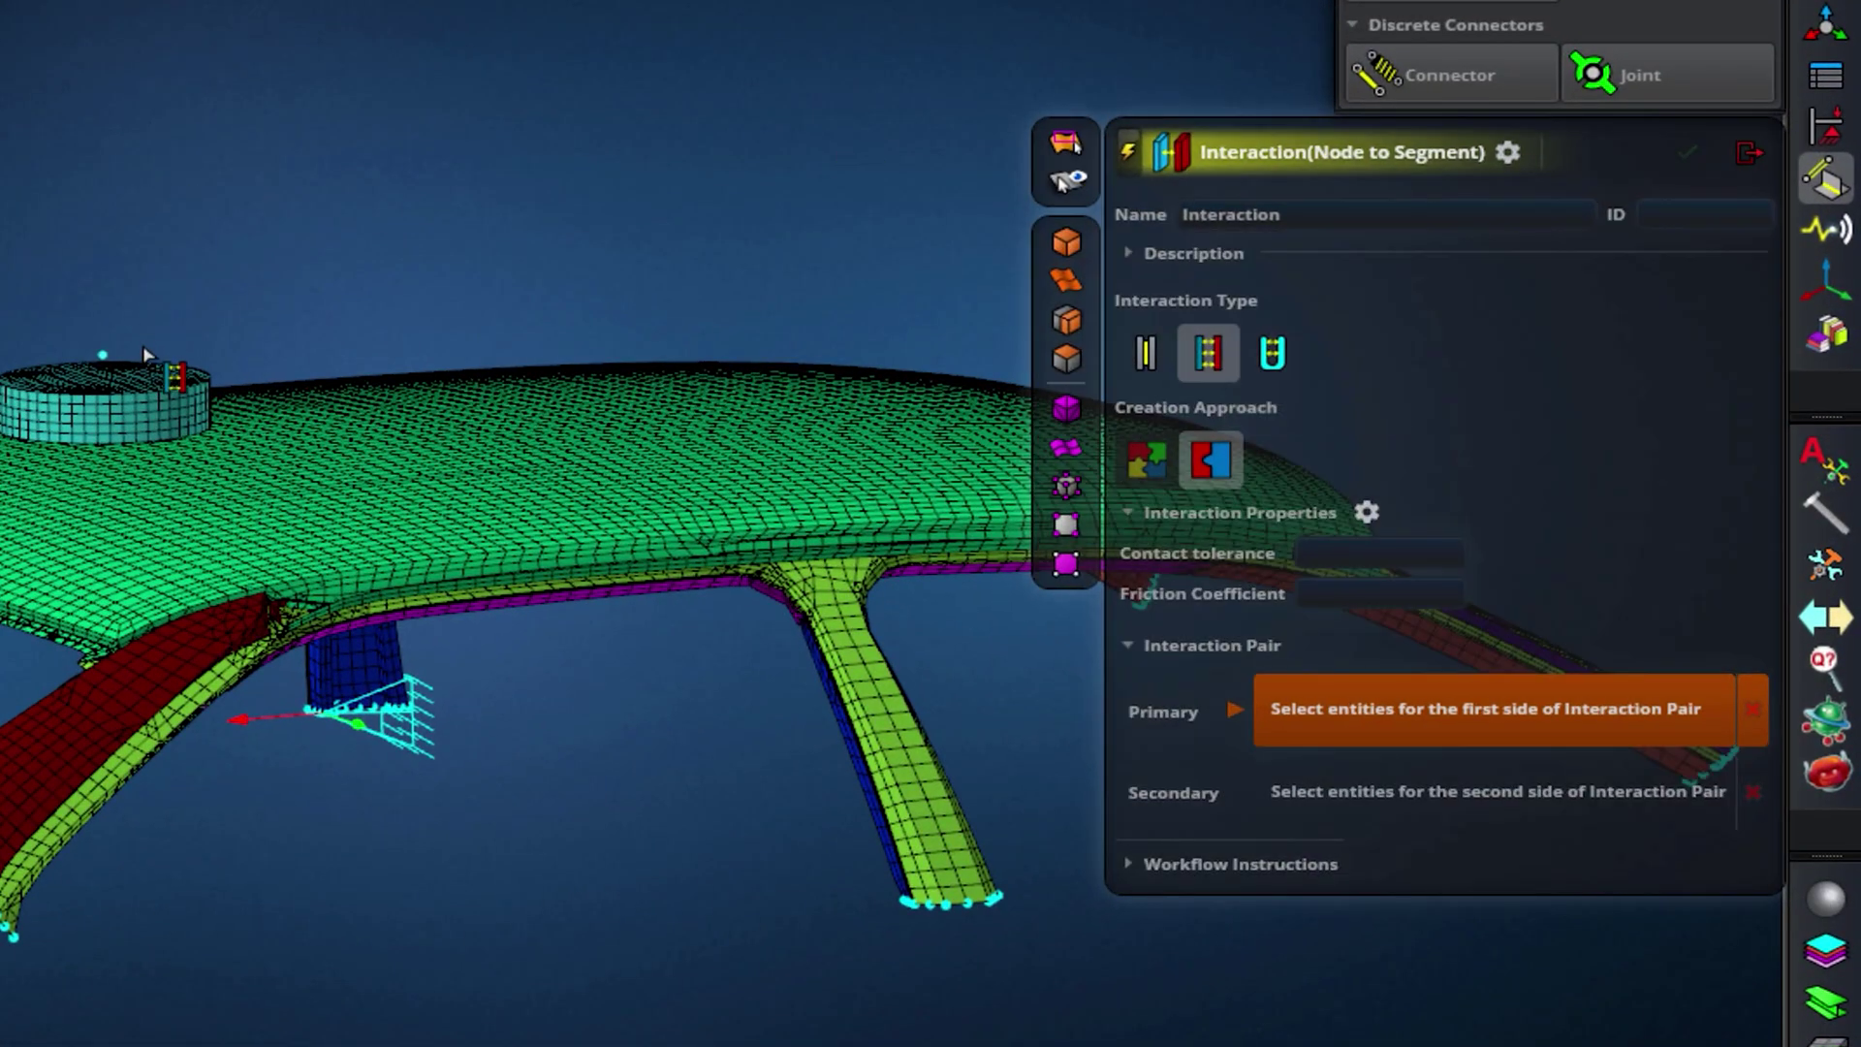
click(146, 370)
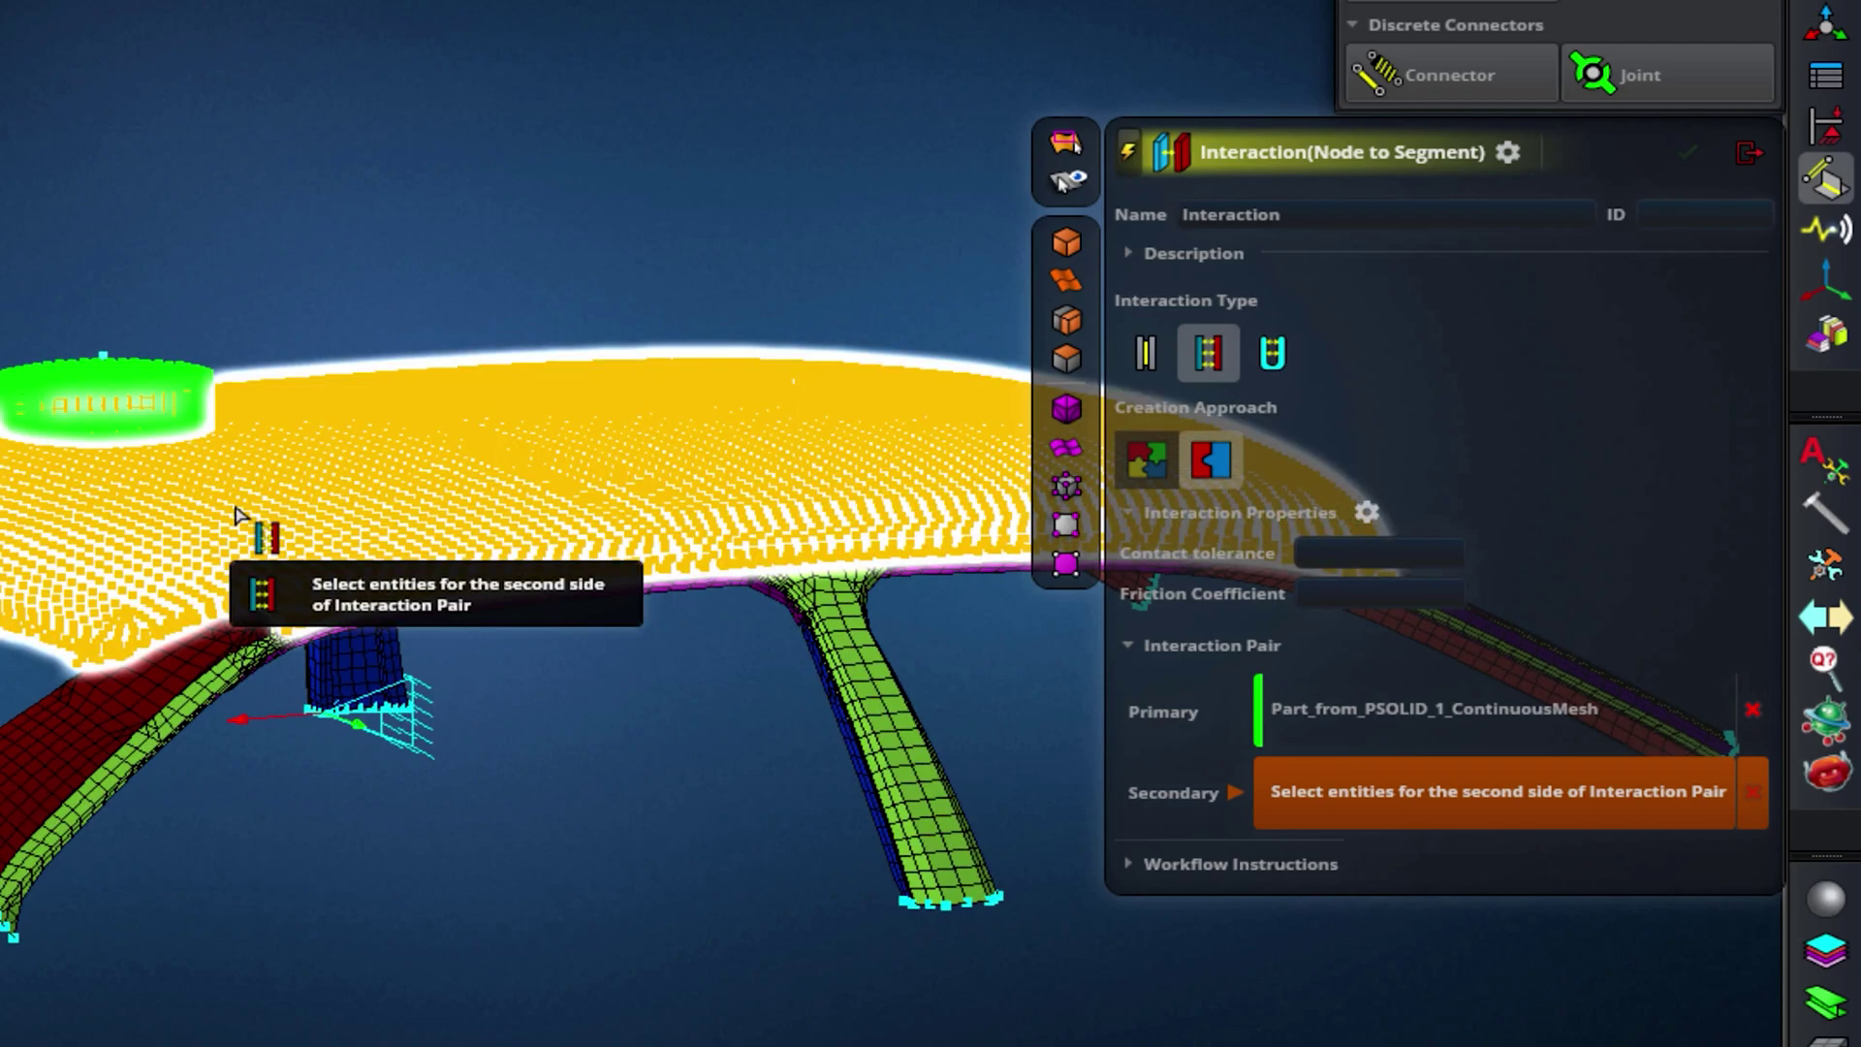
click(240, 516)
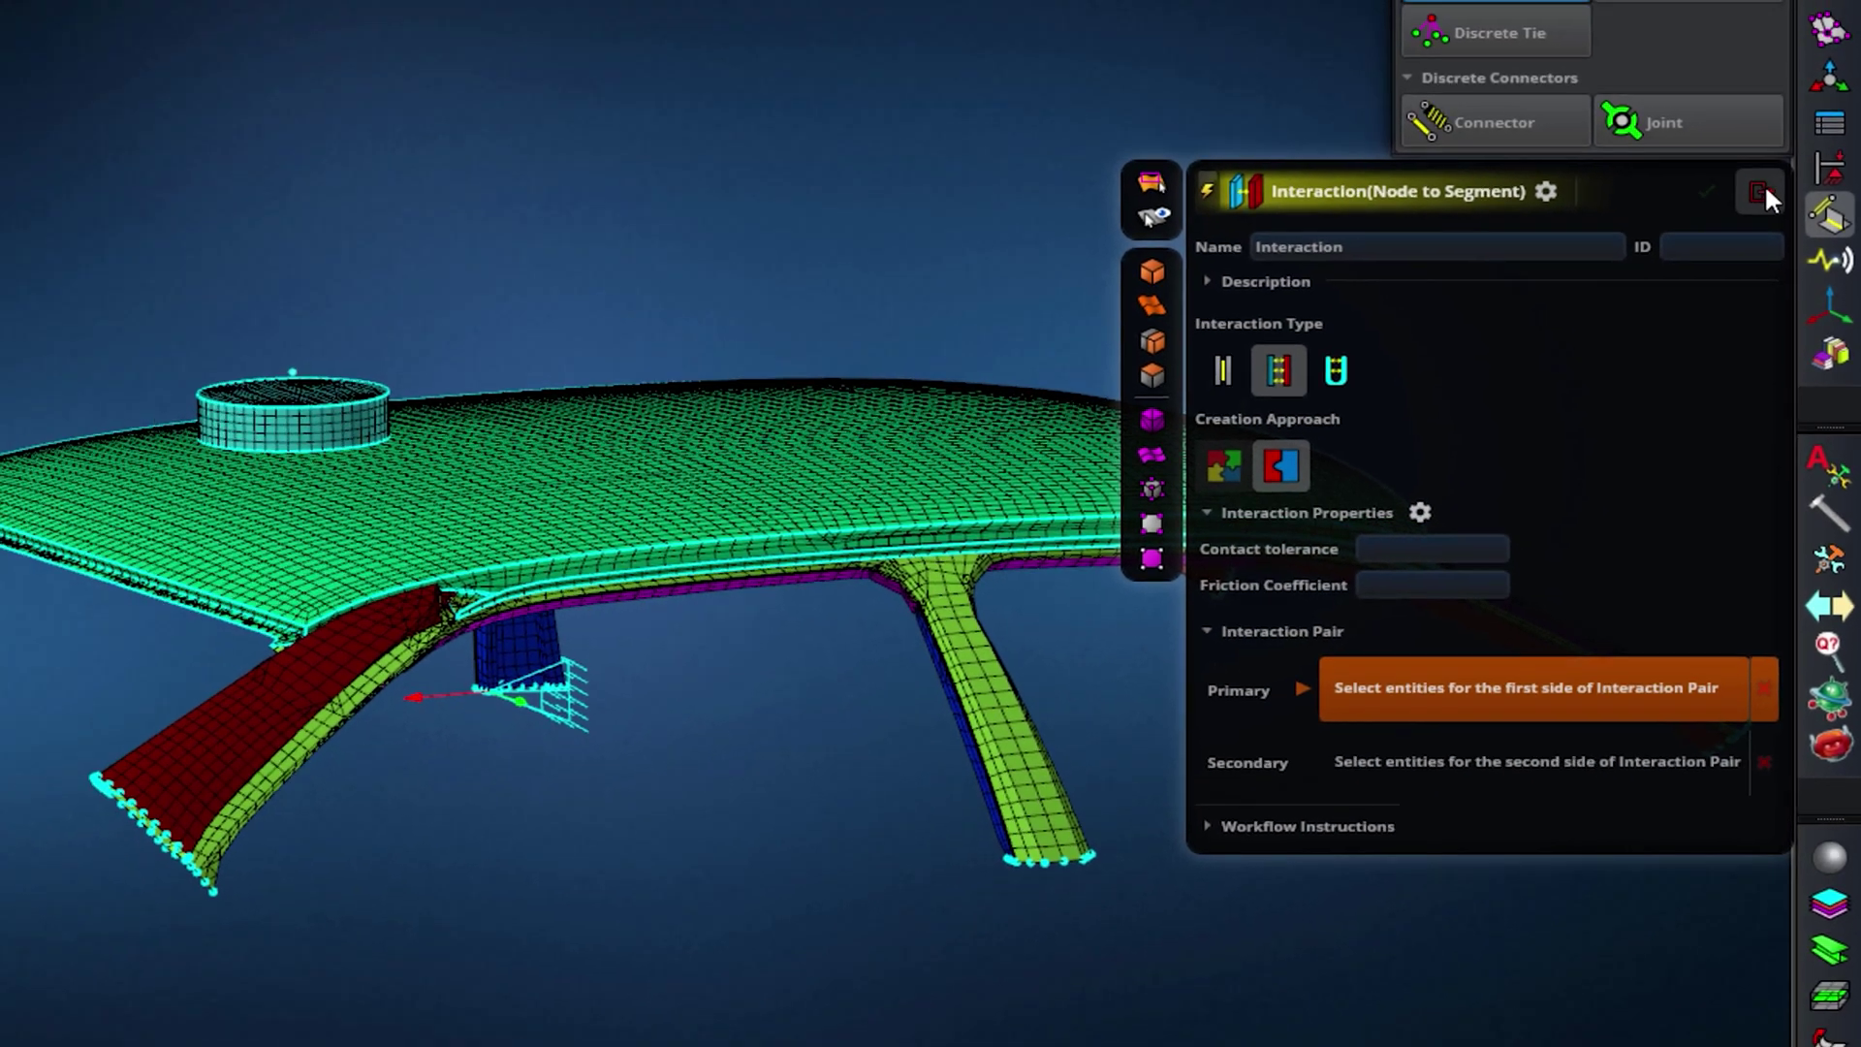
click(1759, 194)
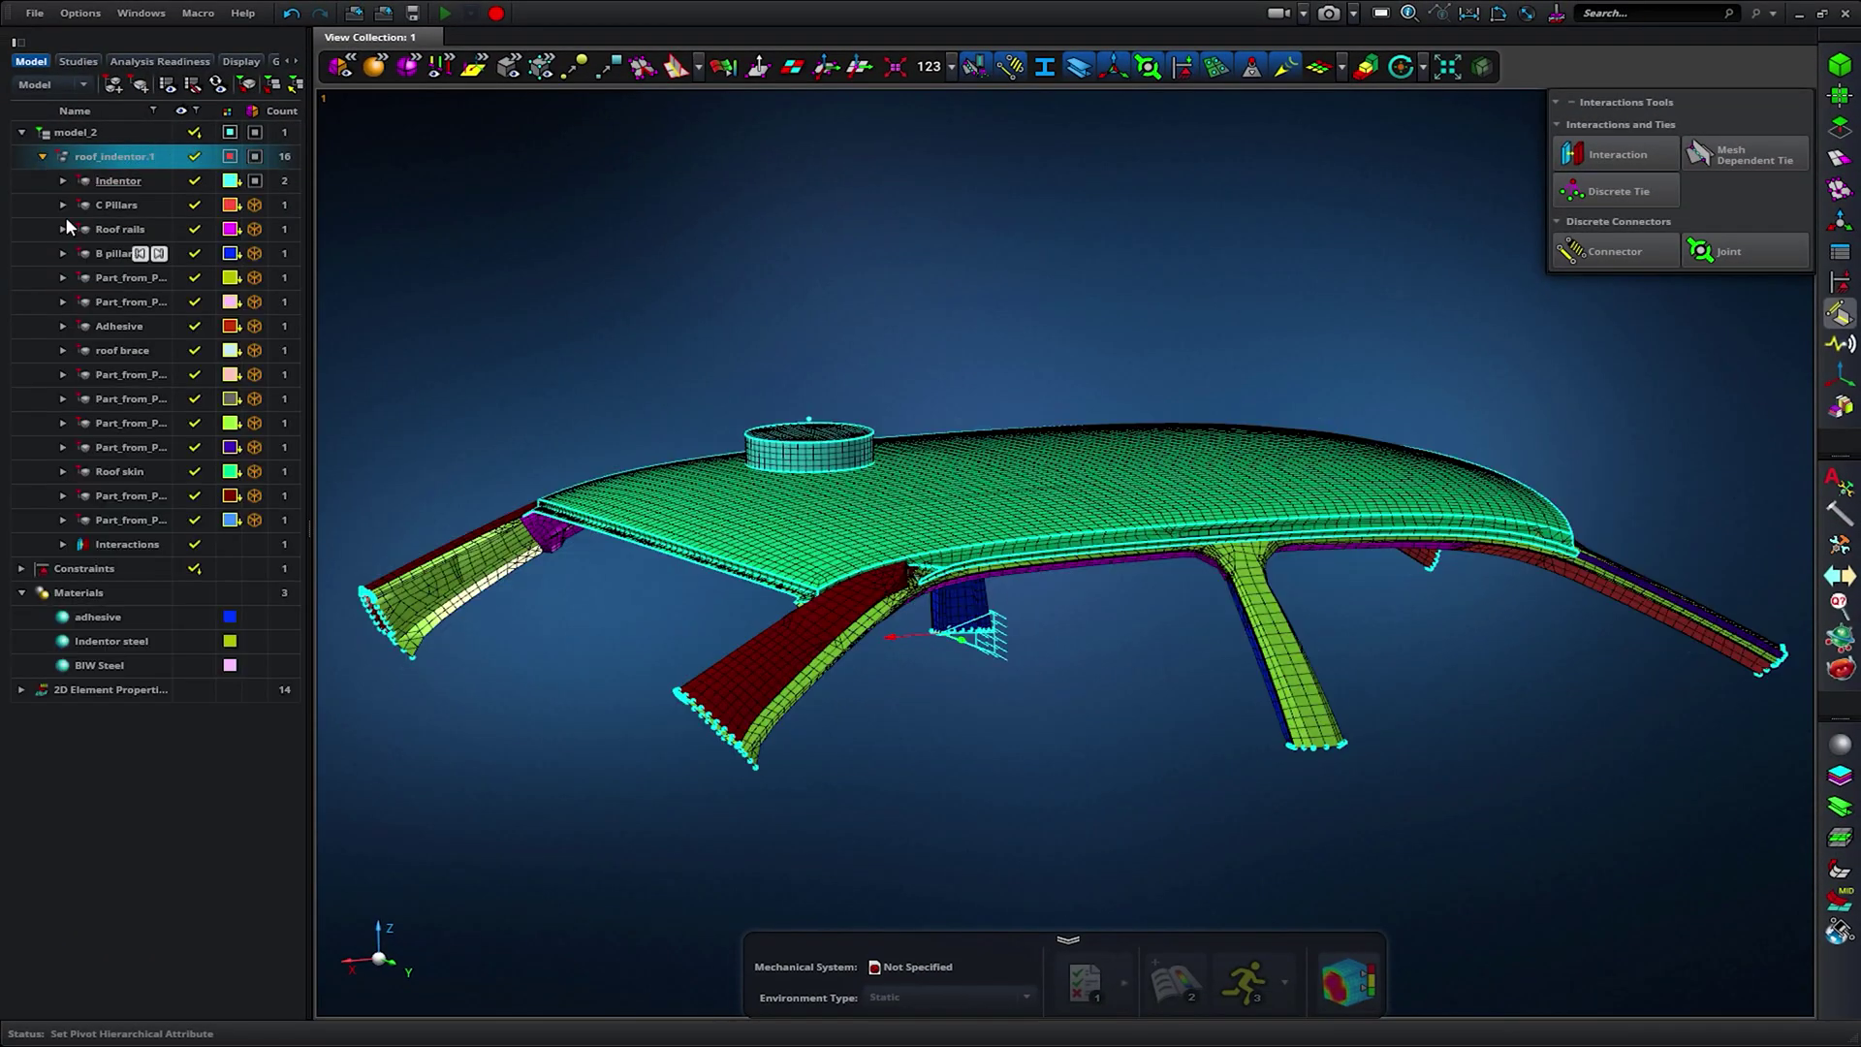
Check the new interaction in the Interactions list and view the model along Y.
click(64, 545)
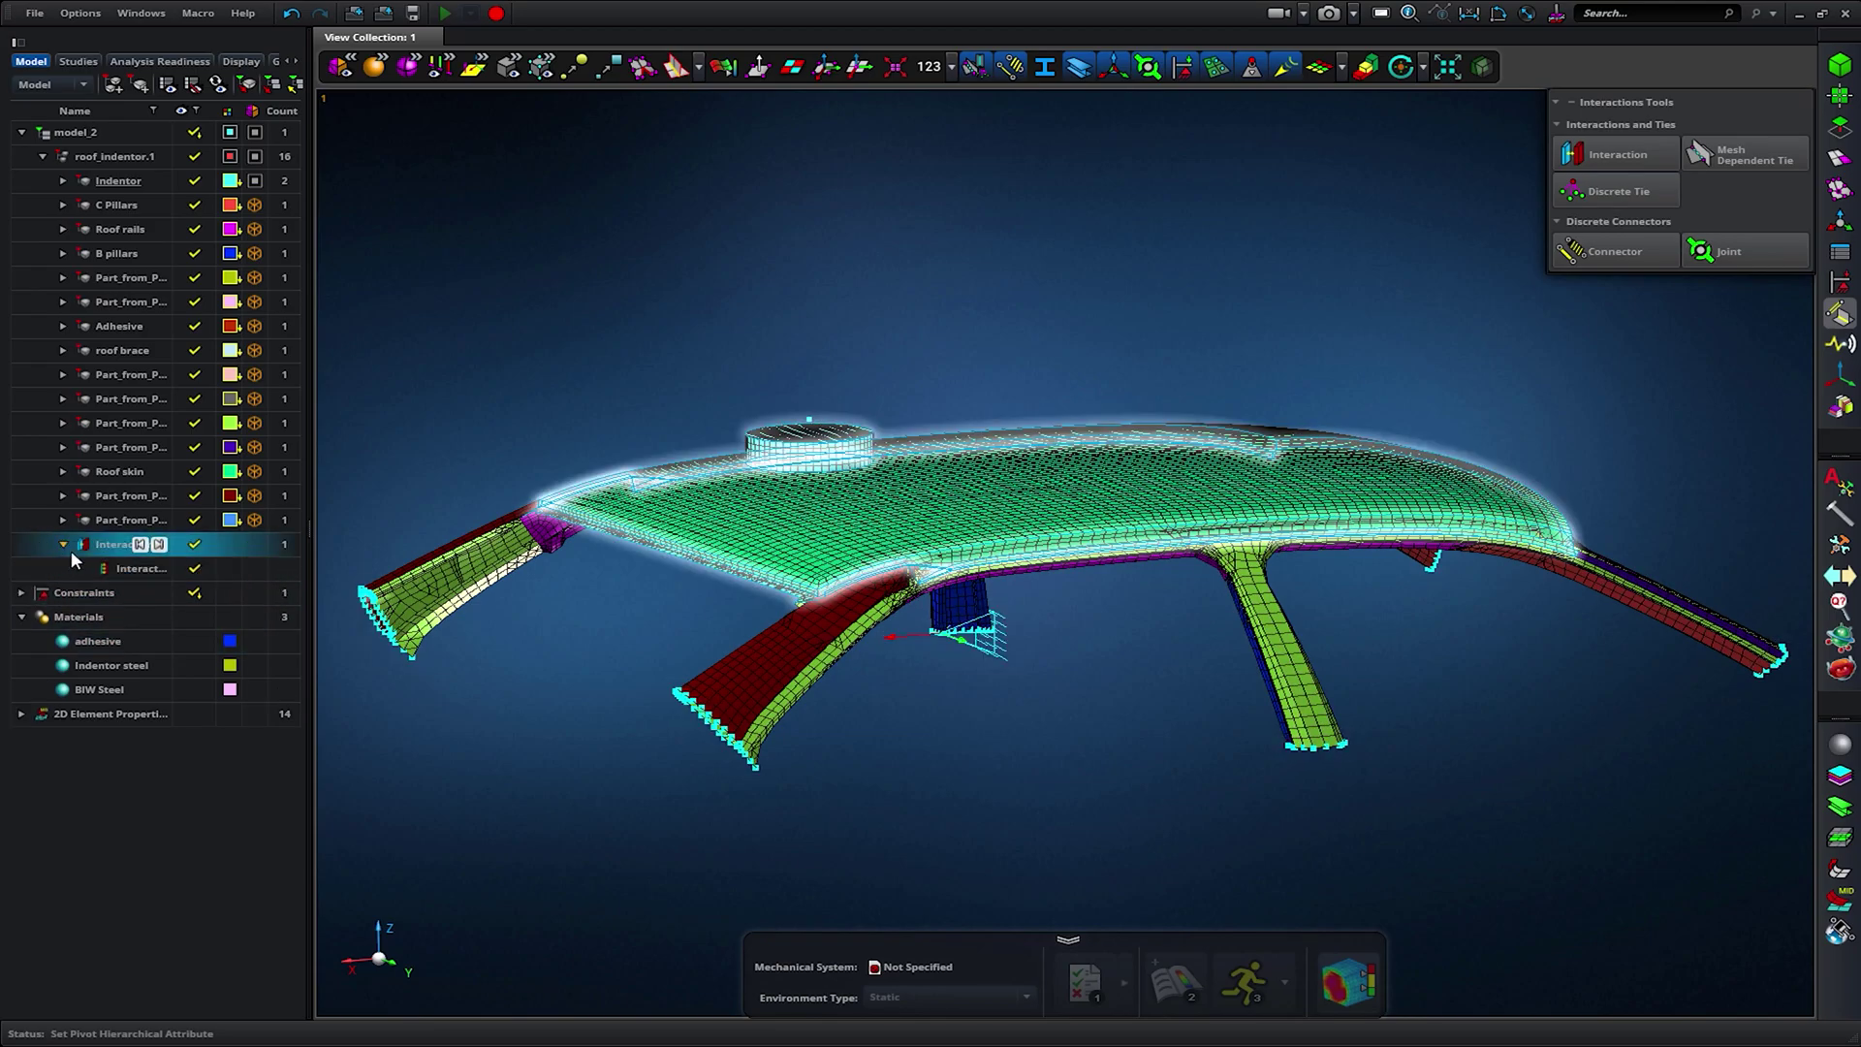
click(131, 568)
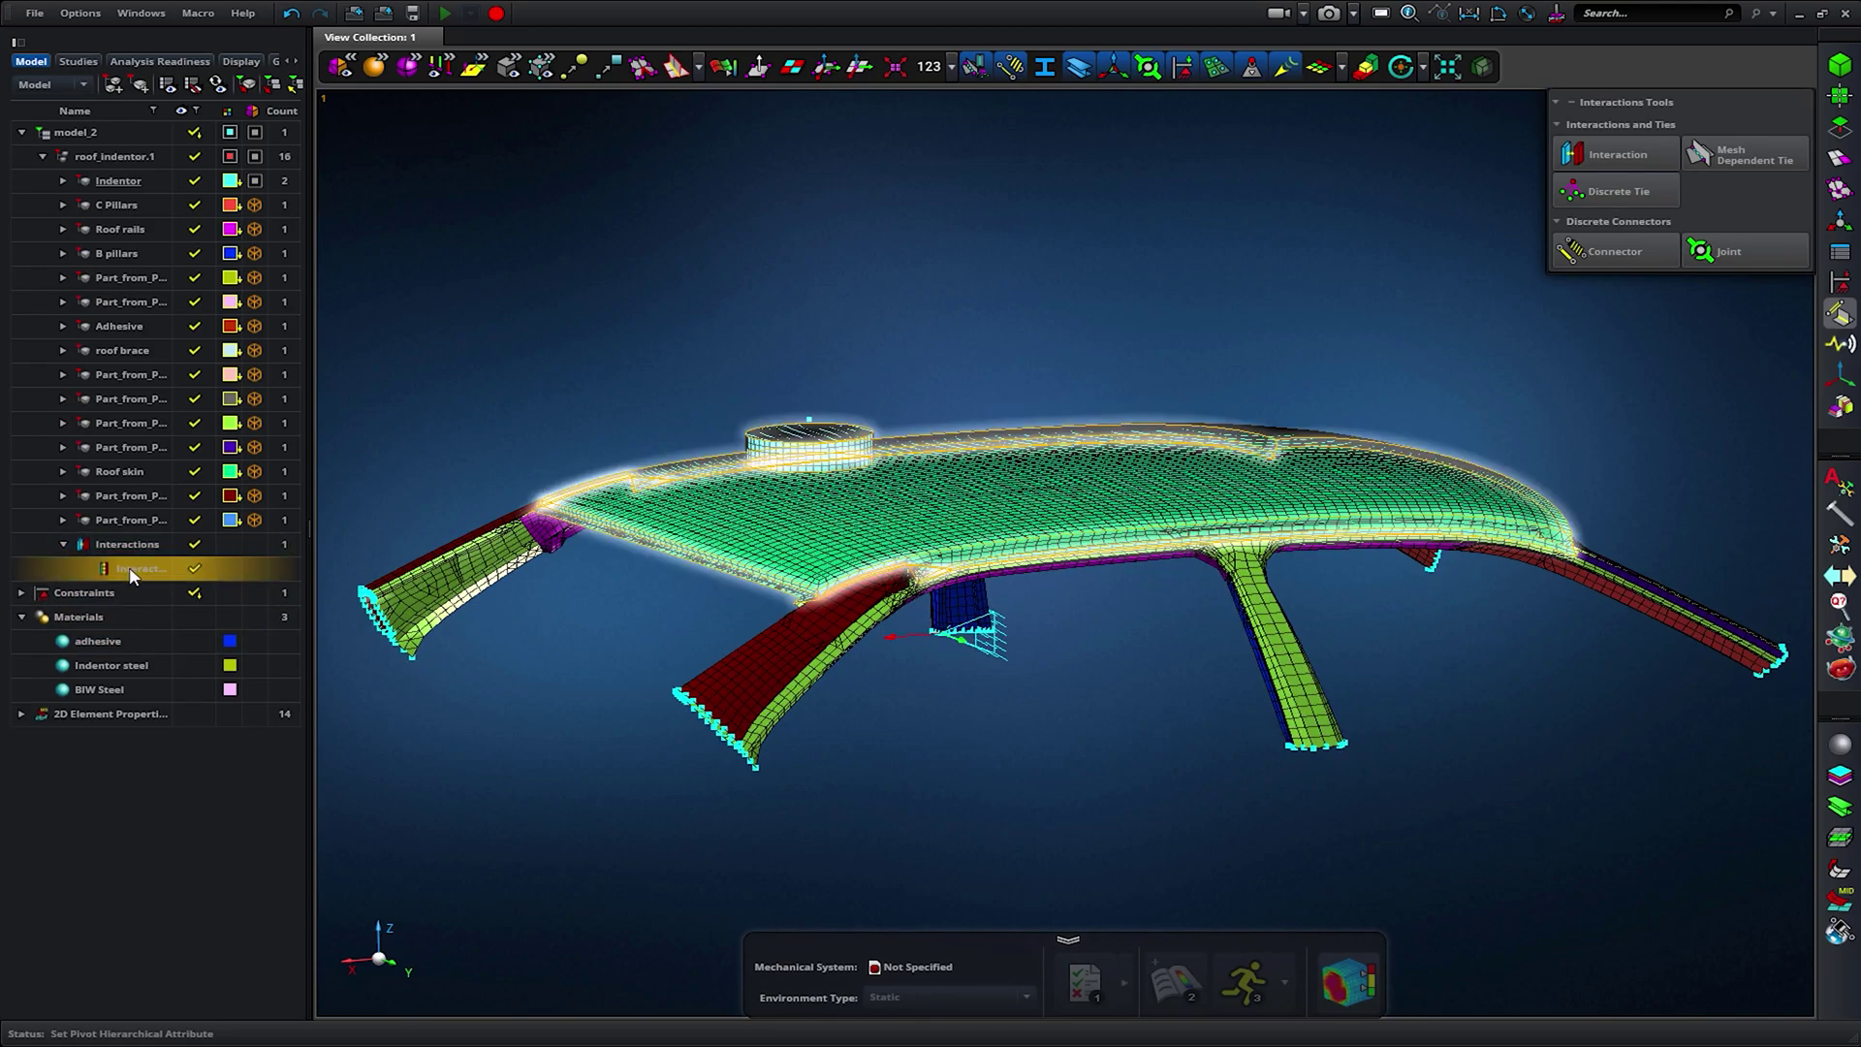
click(64, 545)
click(56, 157)
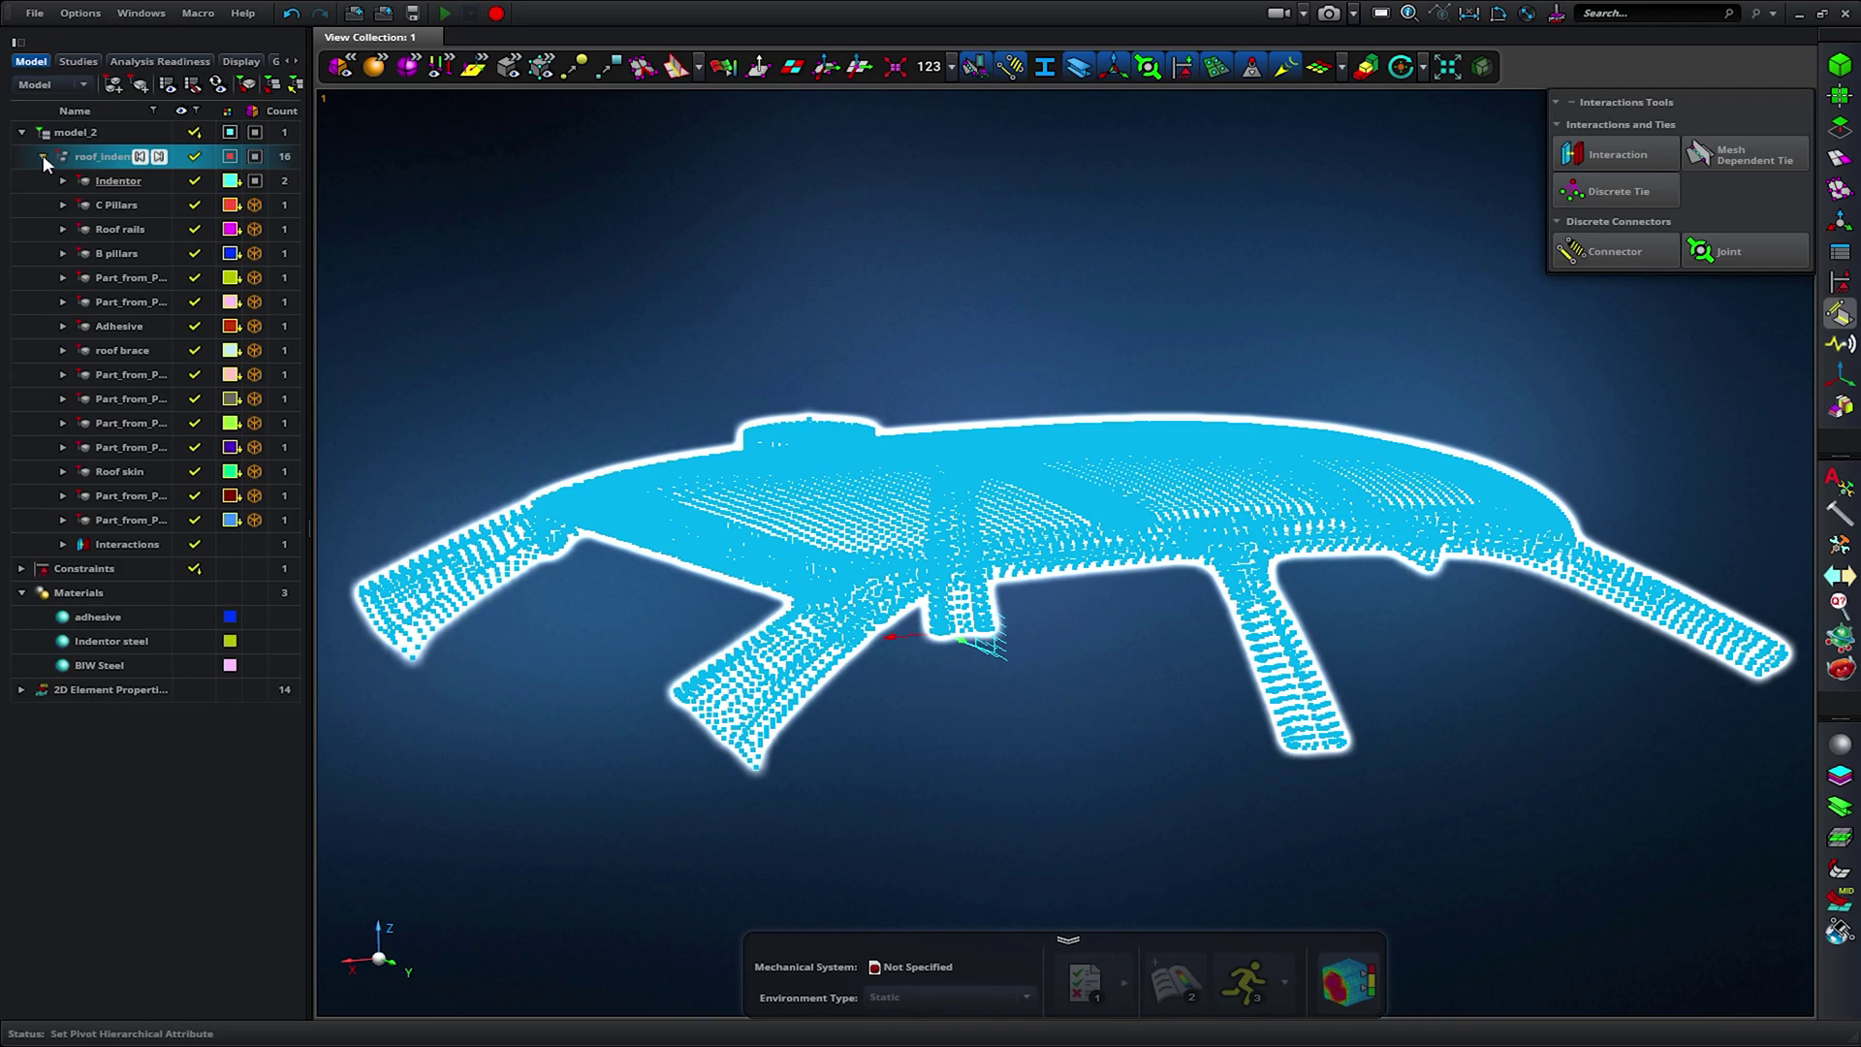
click(561, 168)
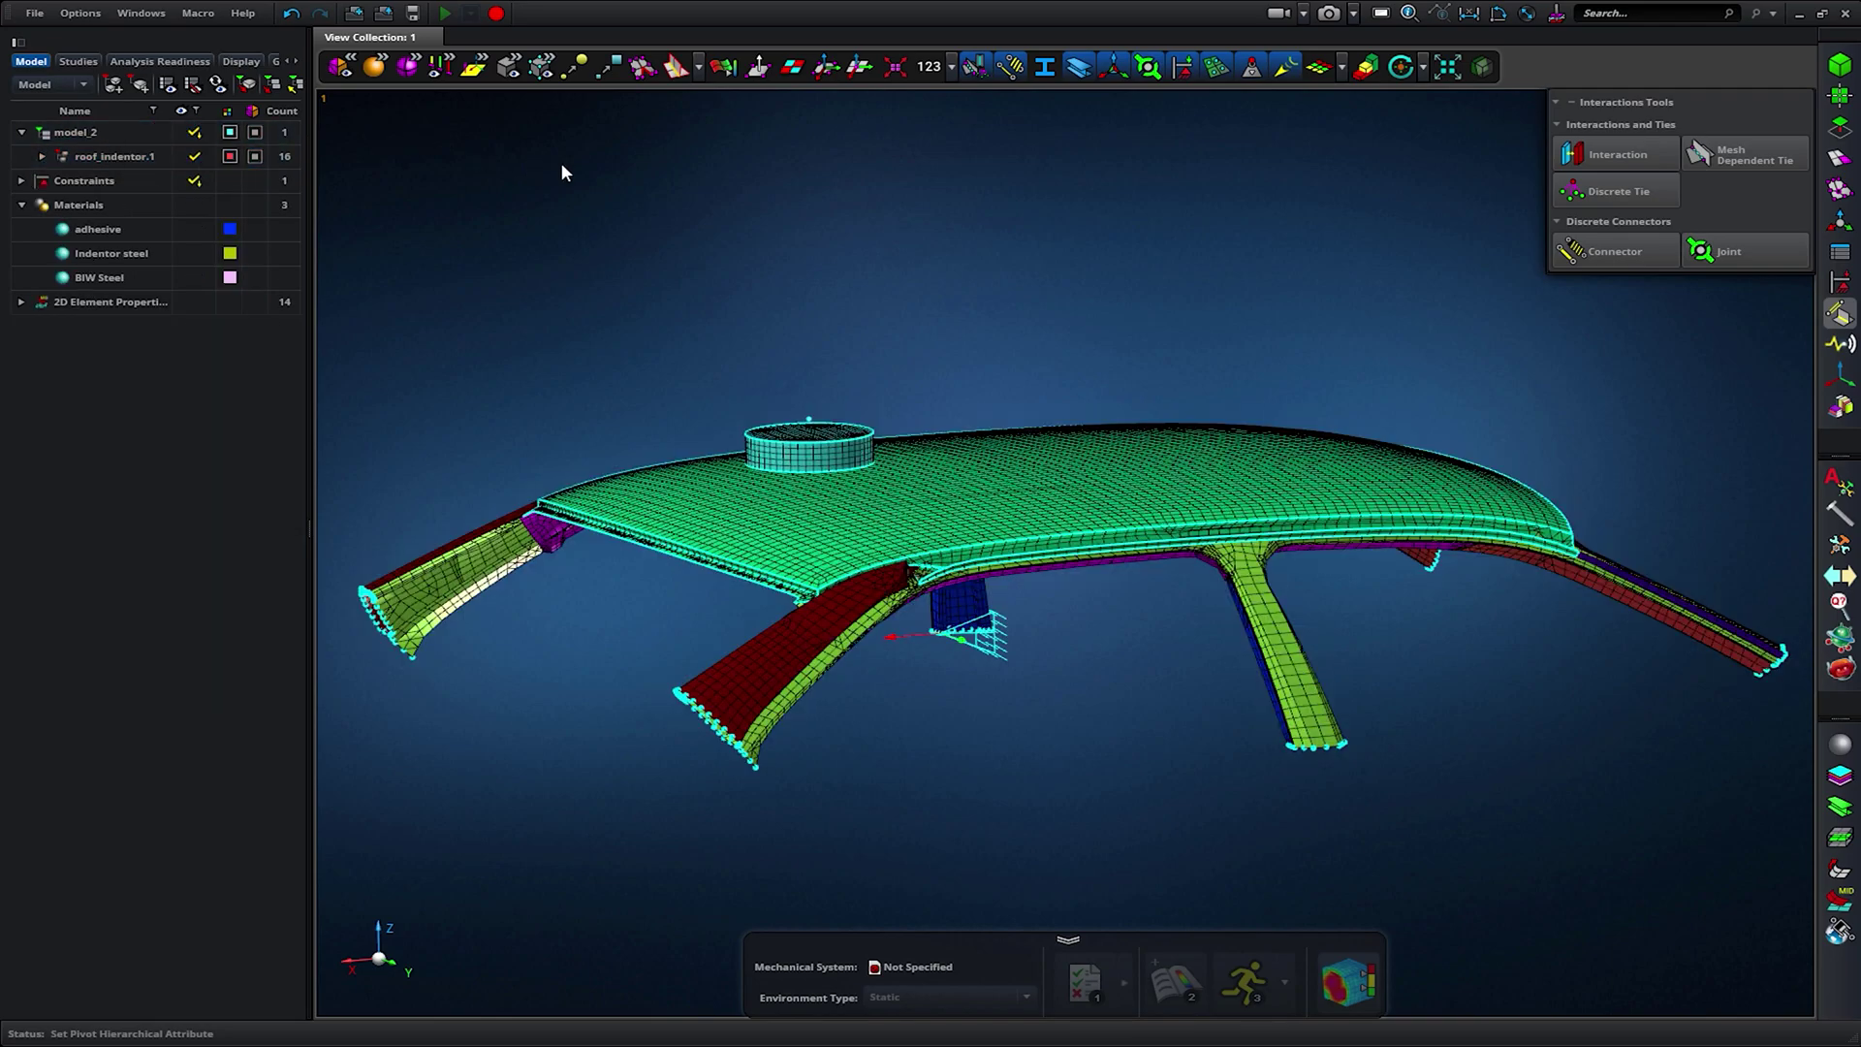
click(408, 970)
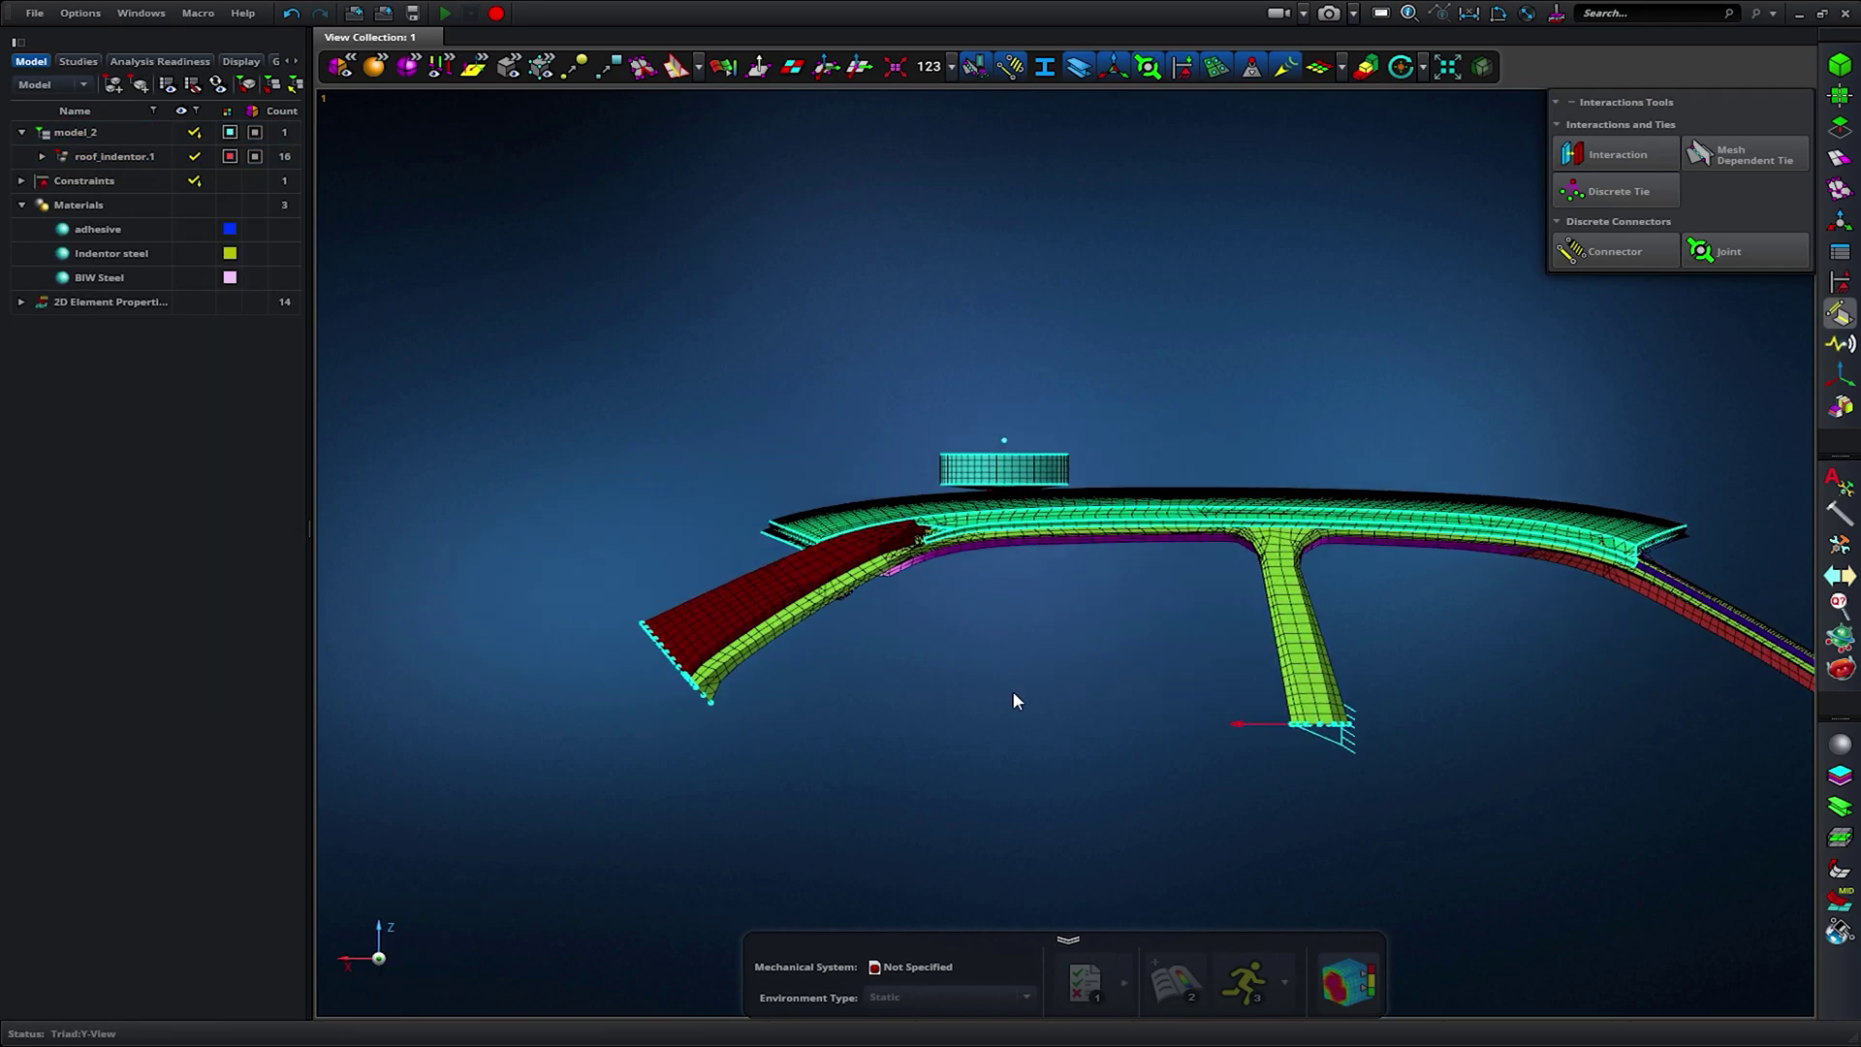
scroll(1014, 700, up, 3)
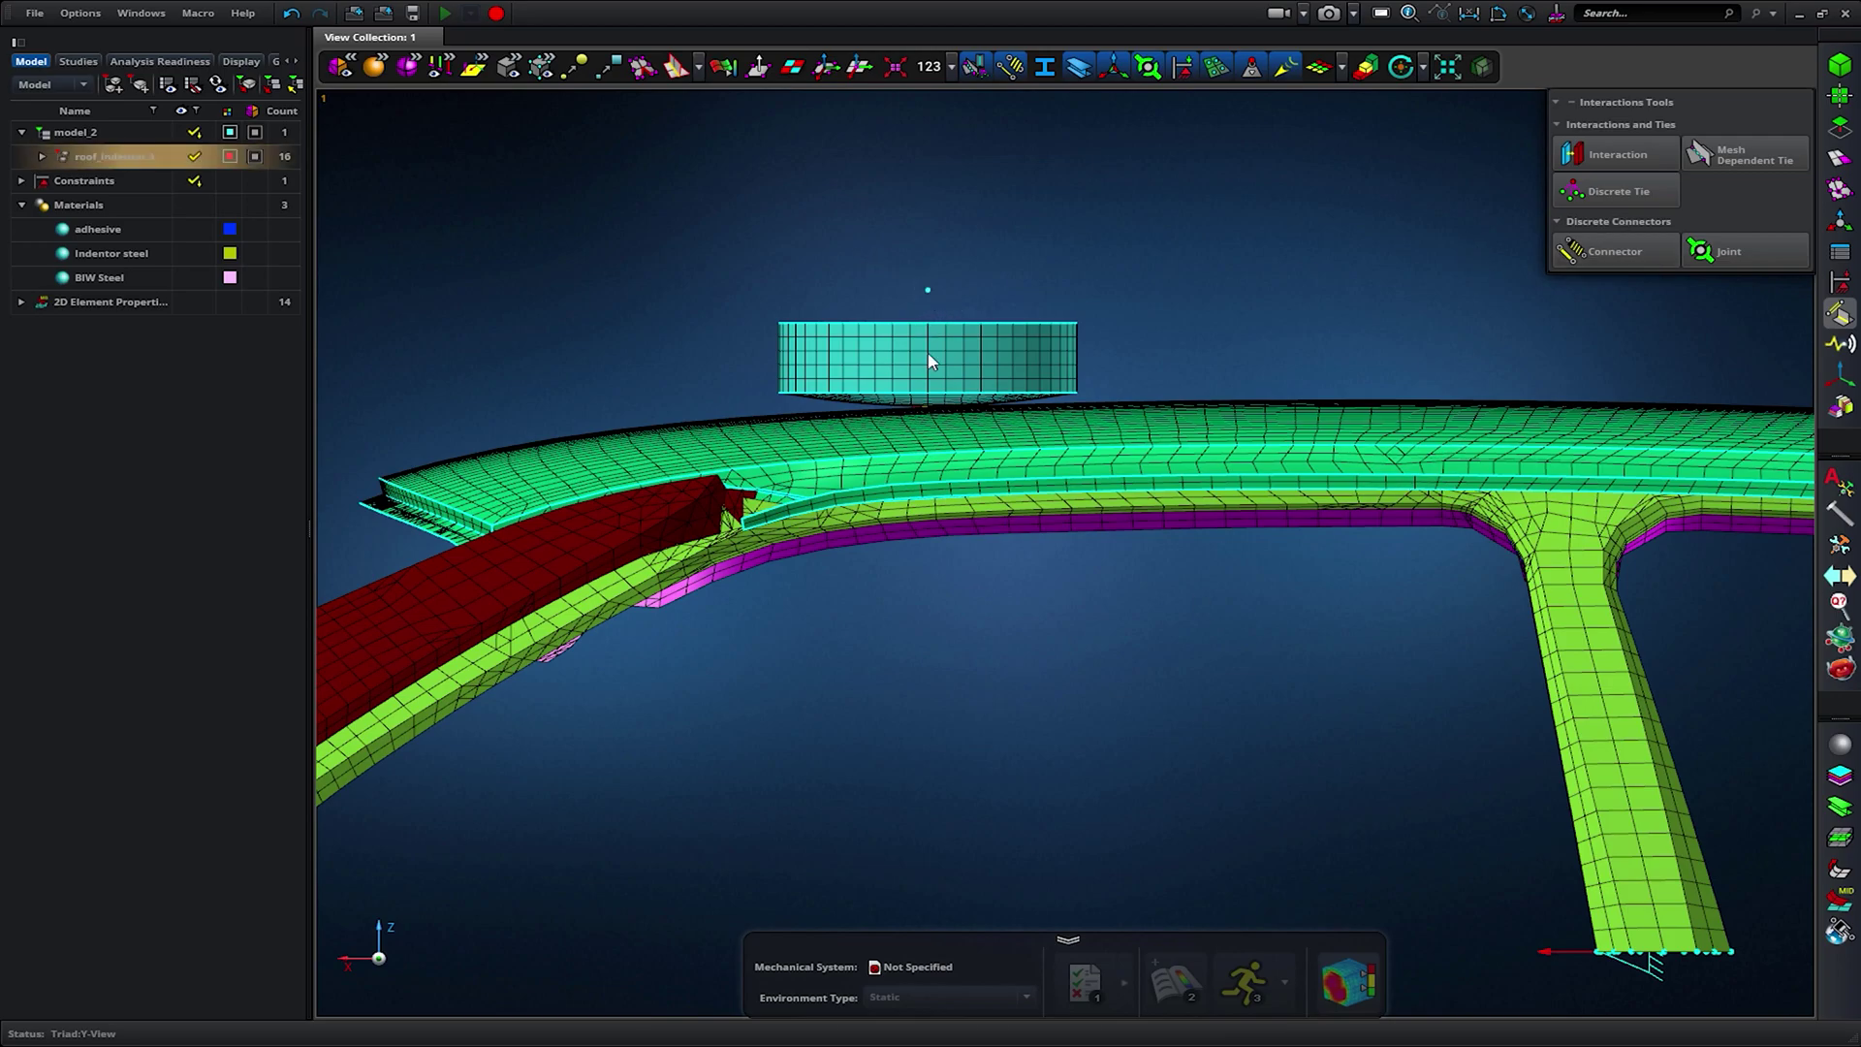
Add a discrete tie linking the cylinder's top edge nodes to a top-centre reference point.
click(1619, 191)
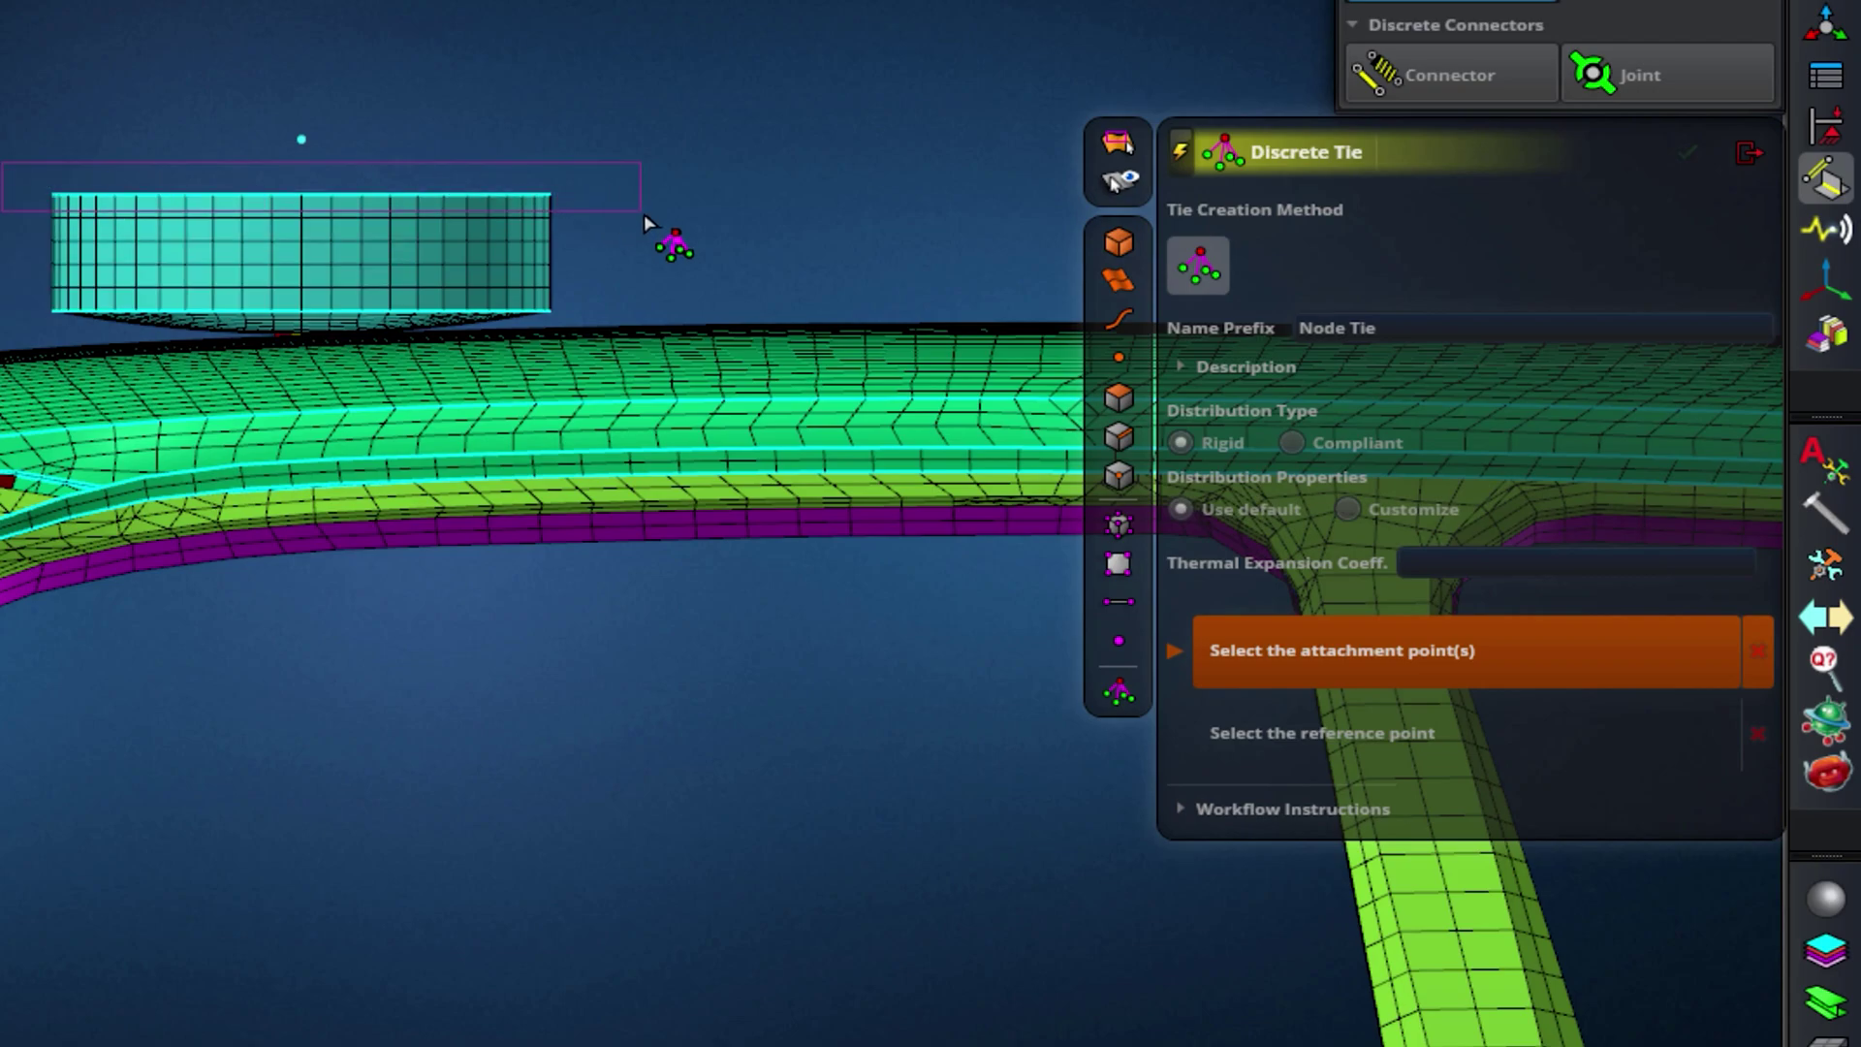
click(550, 201)
middle_click(656, 228)
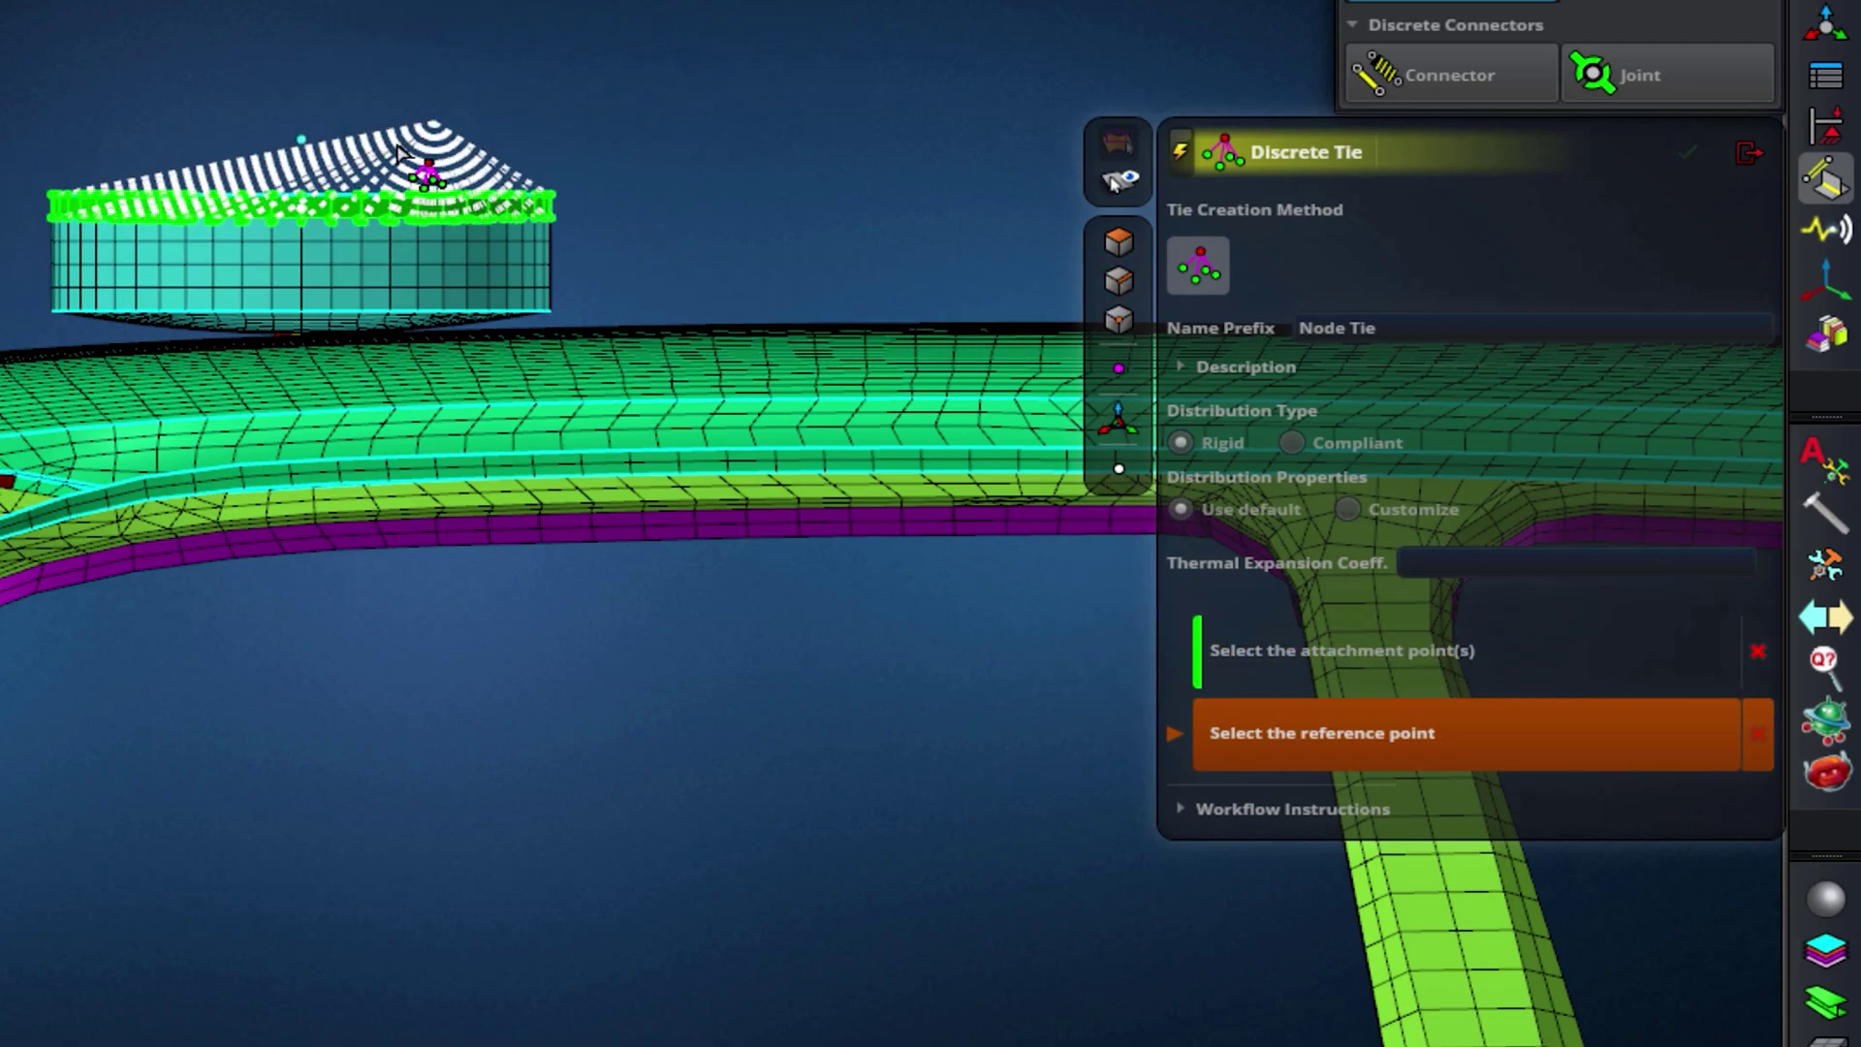
click(301, 145)
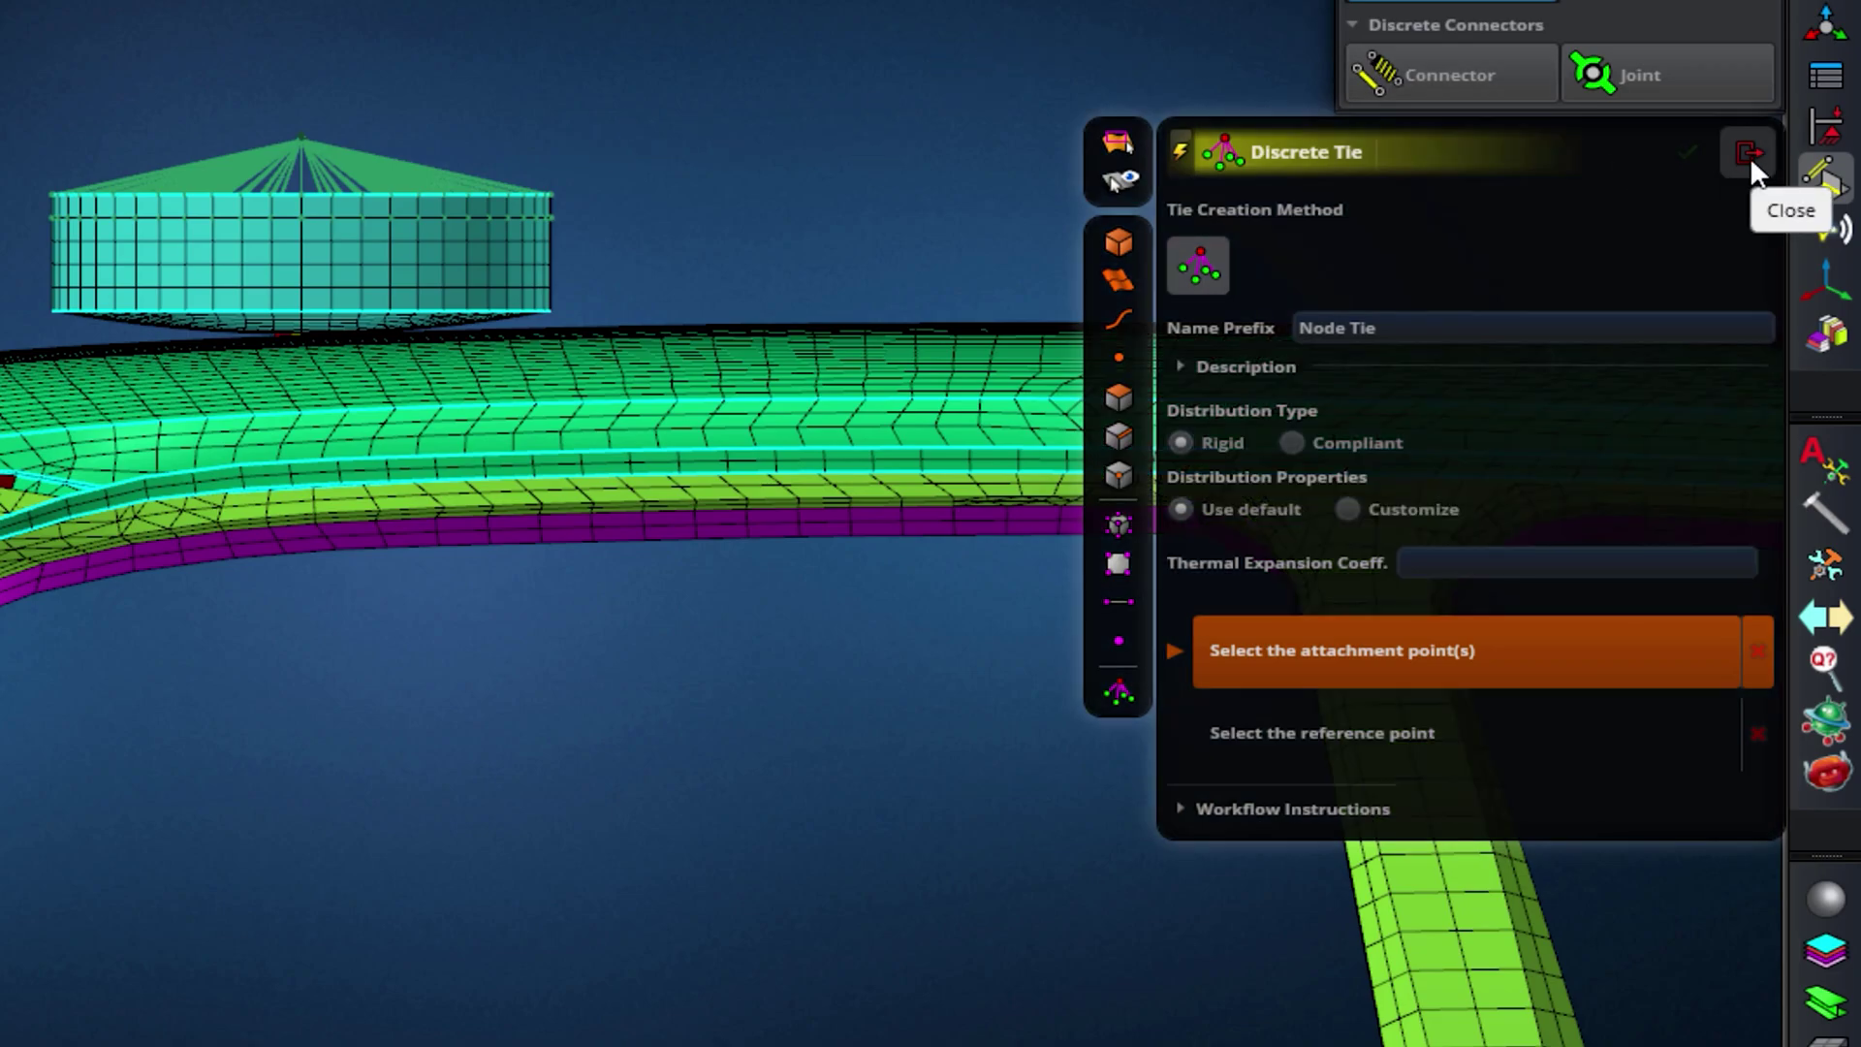
click(1749, 155)
Apply an enforced motion of Z = -25 mm, rotations held, to the indenter's top node.
click(1829, 134)
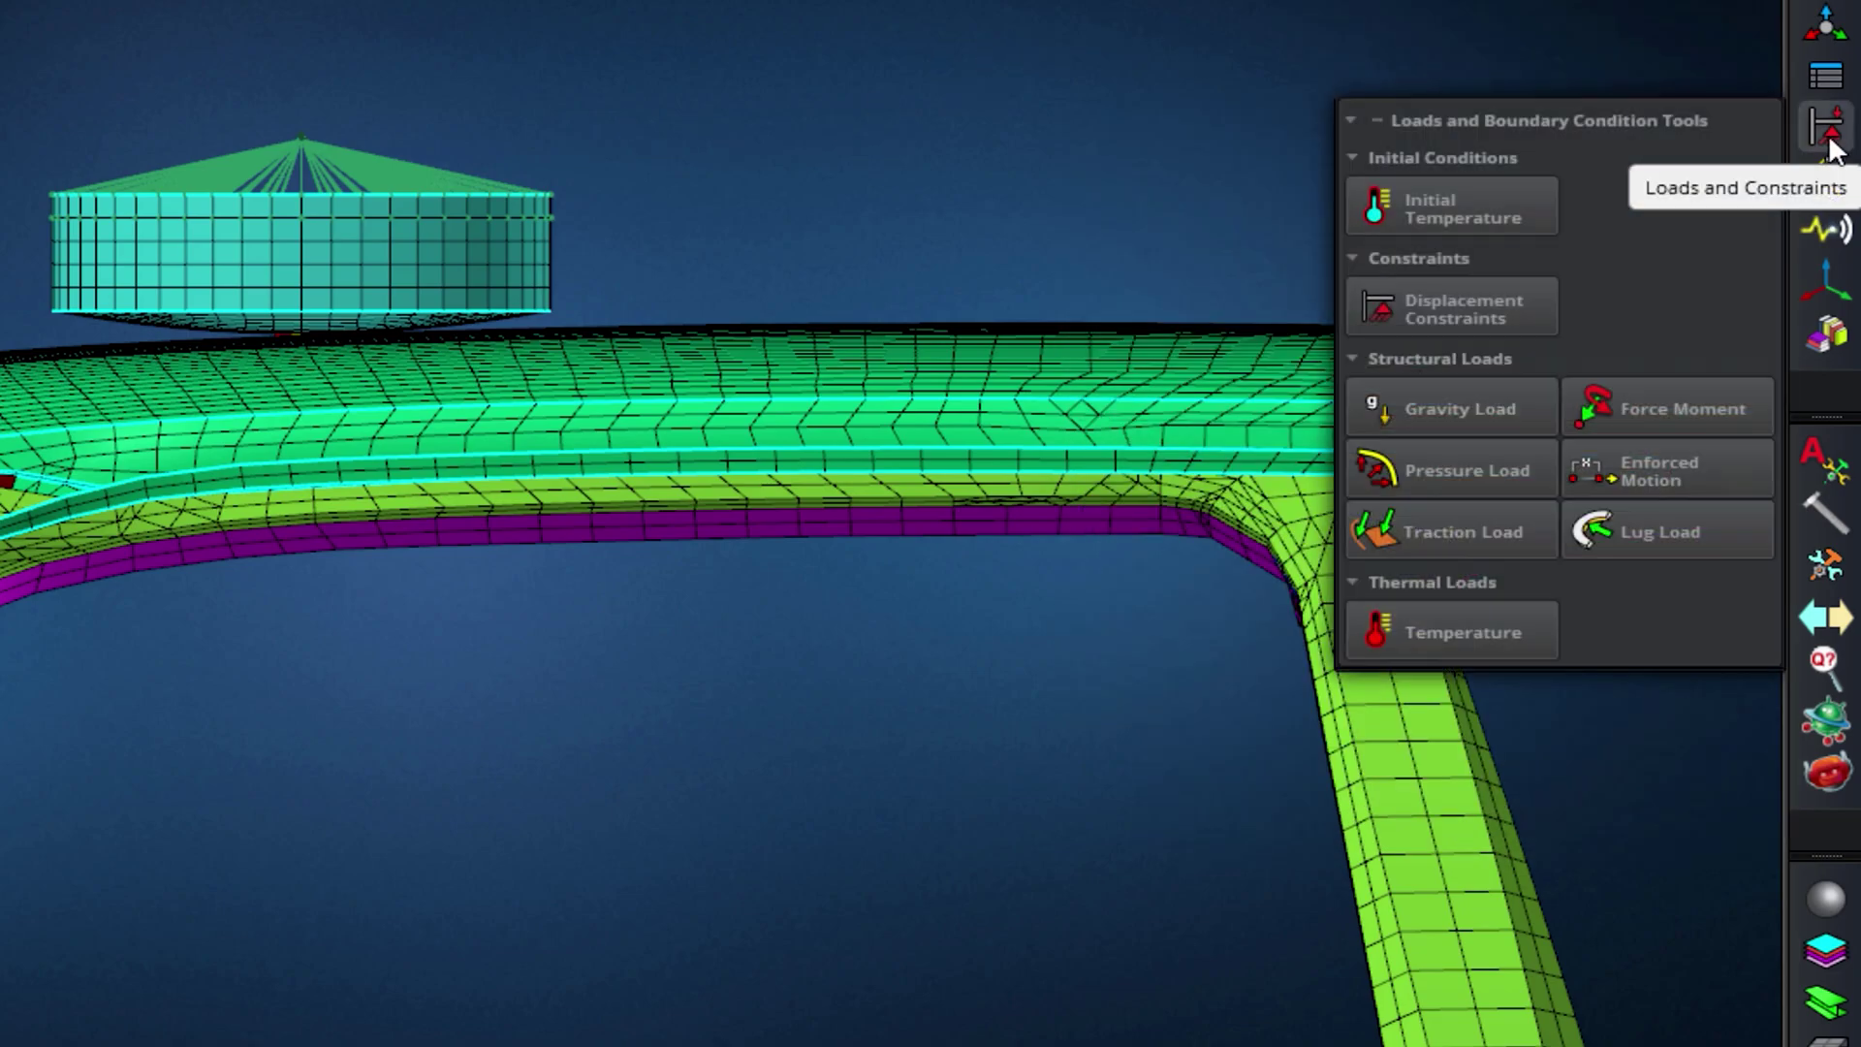
click(1650, 462)
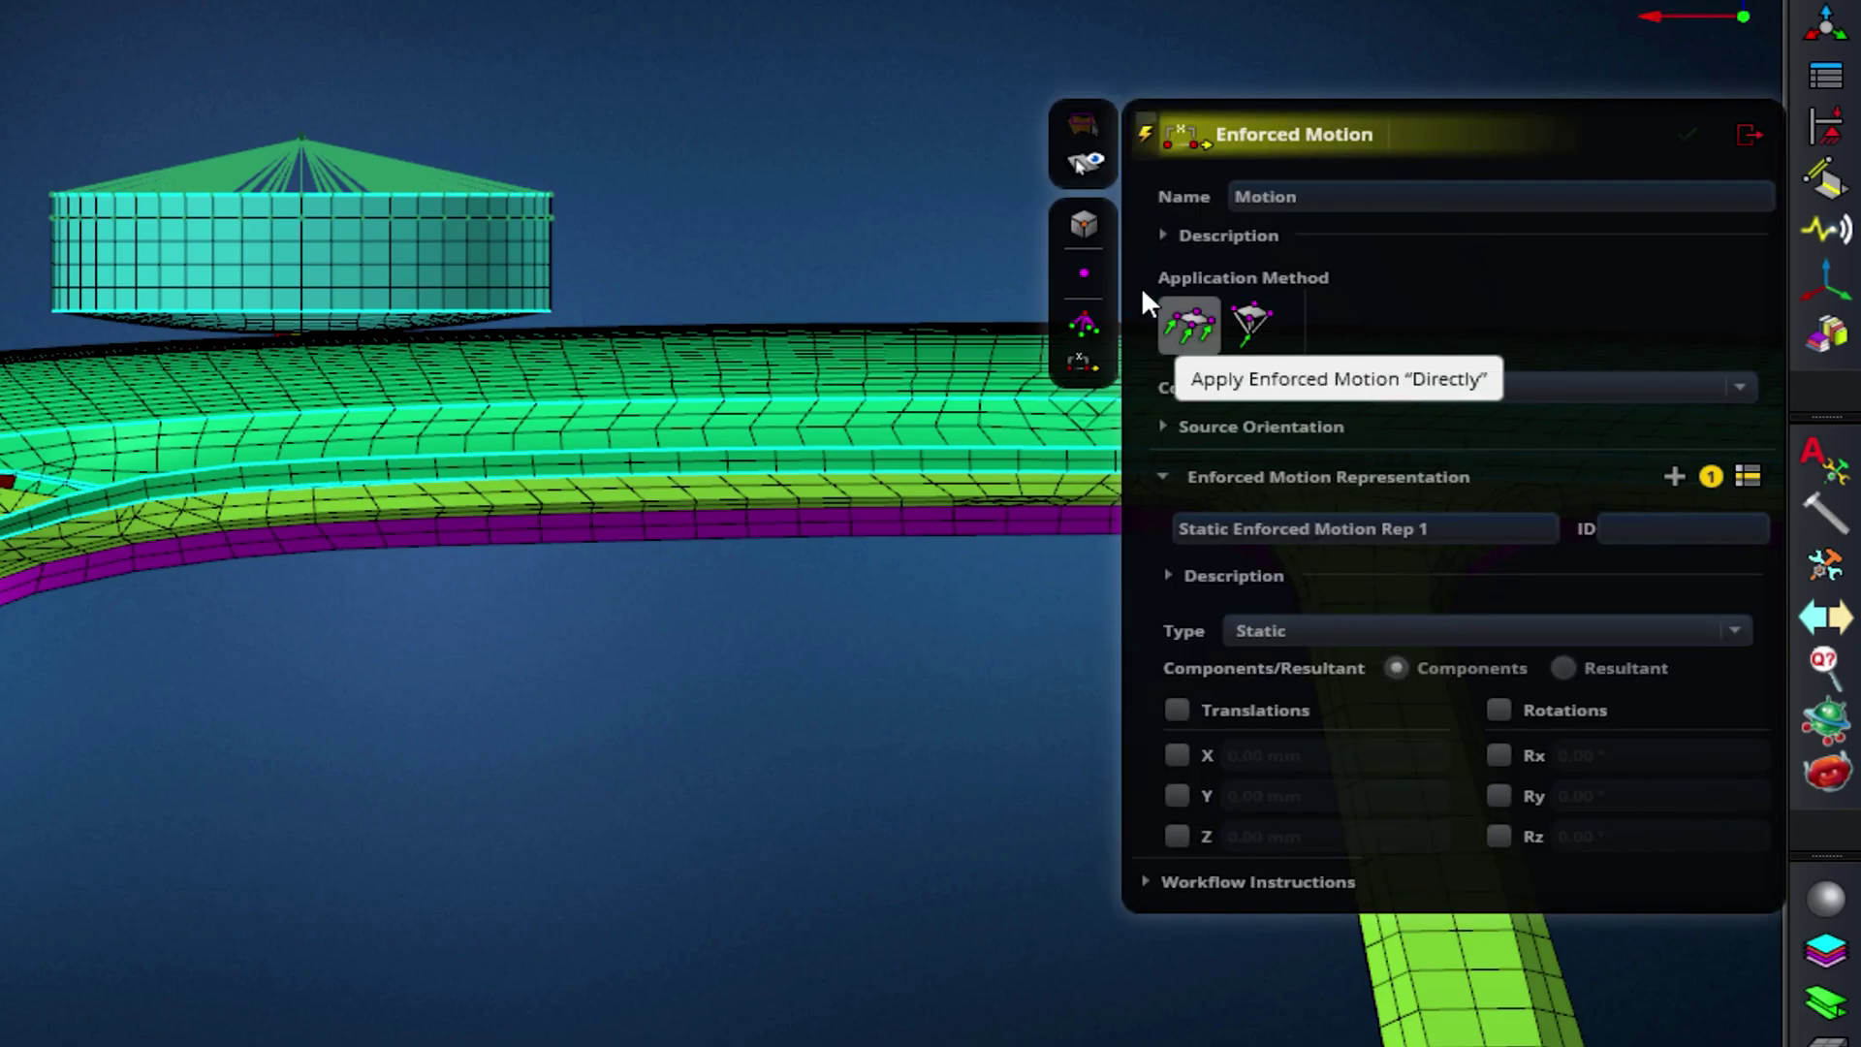
click(1179, 710)
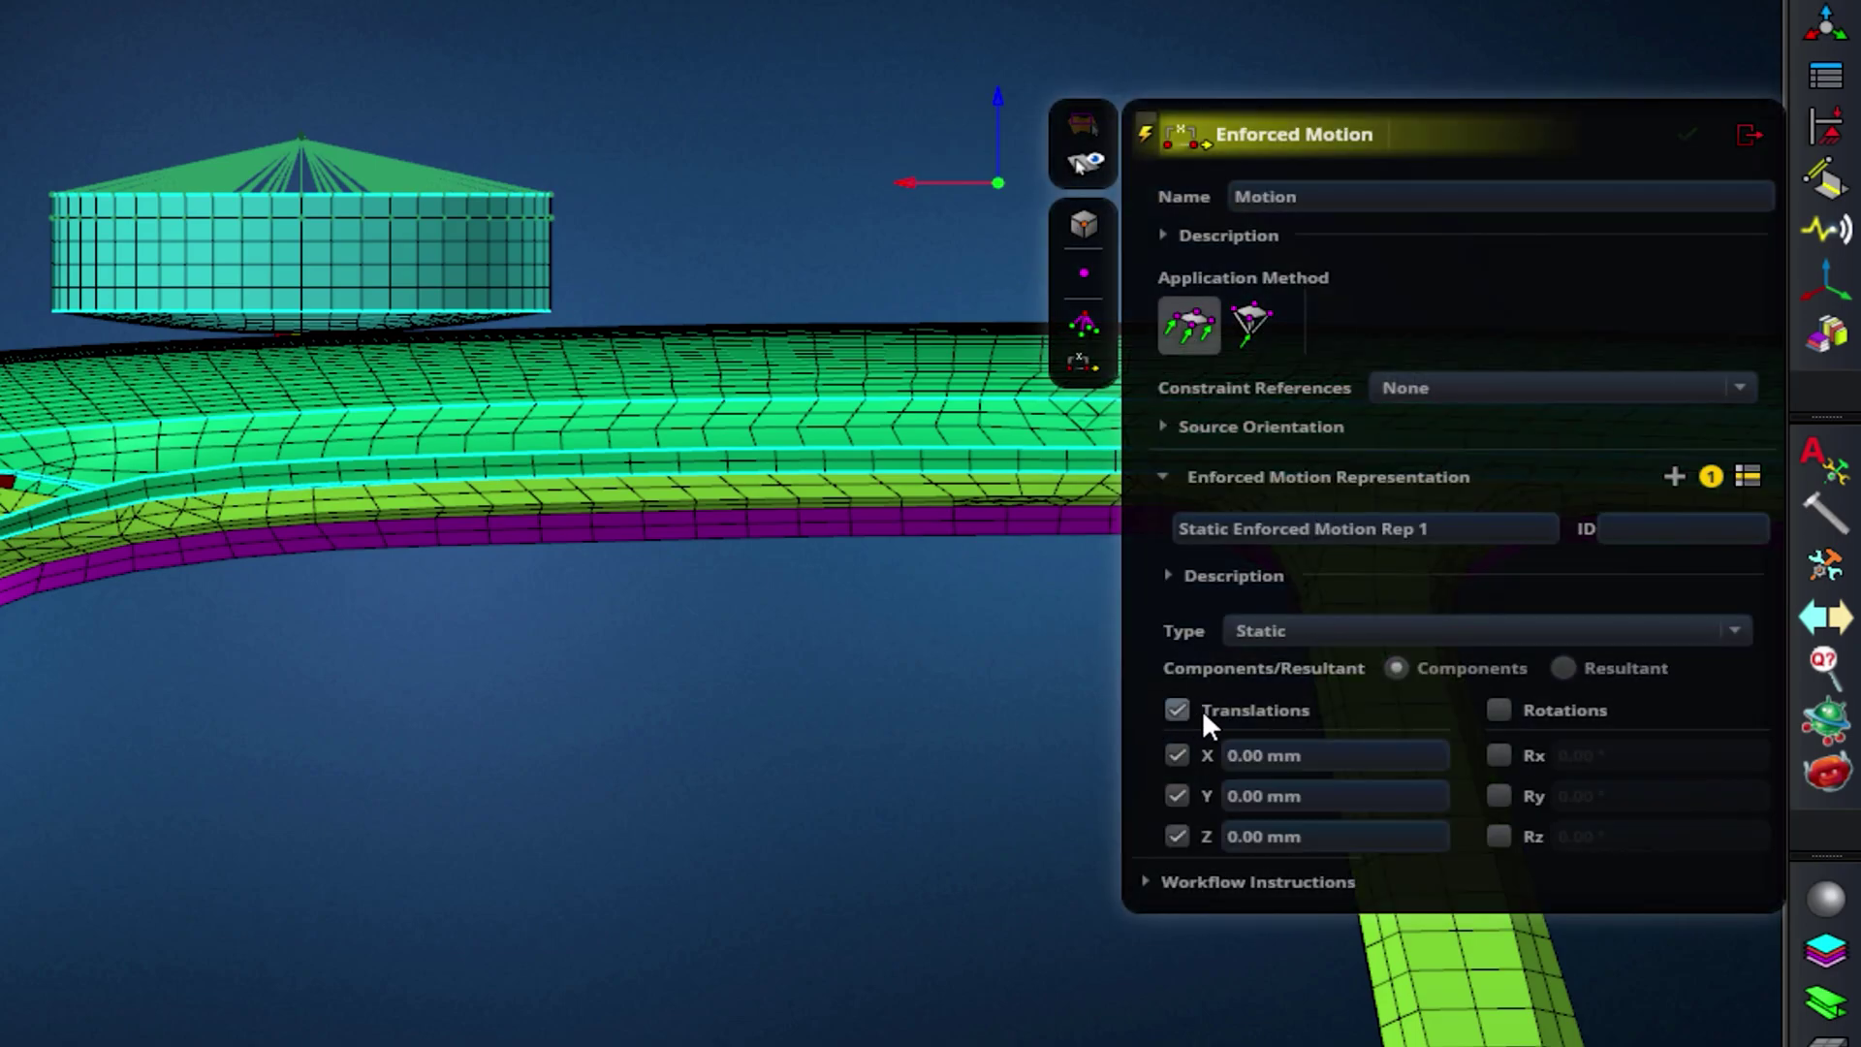
click(1499, 710)
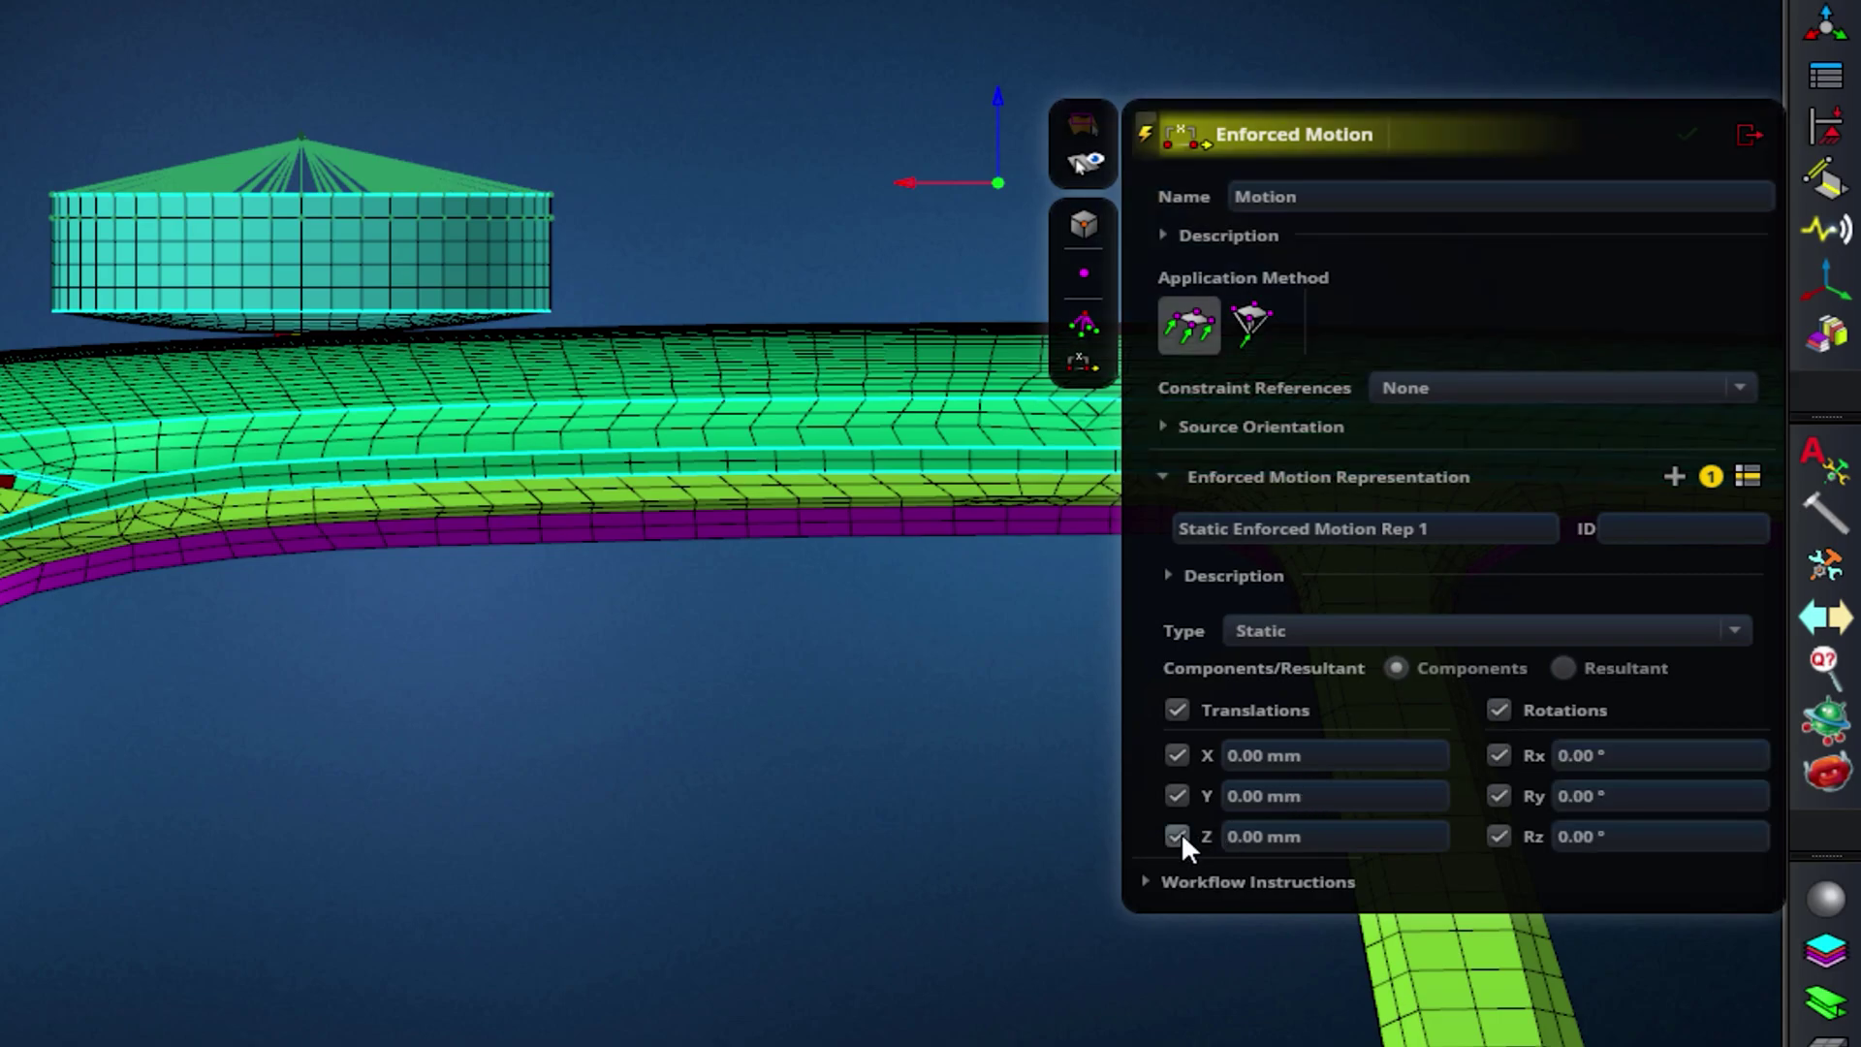
click(1257, 837)
text(-2)
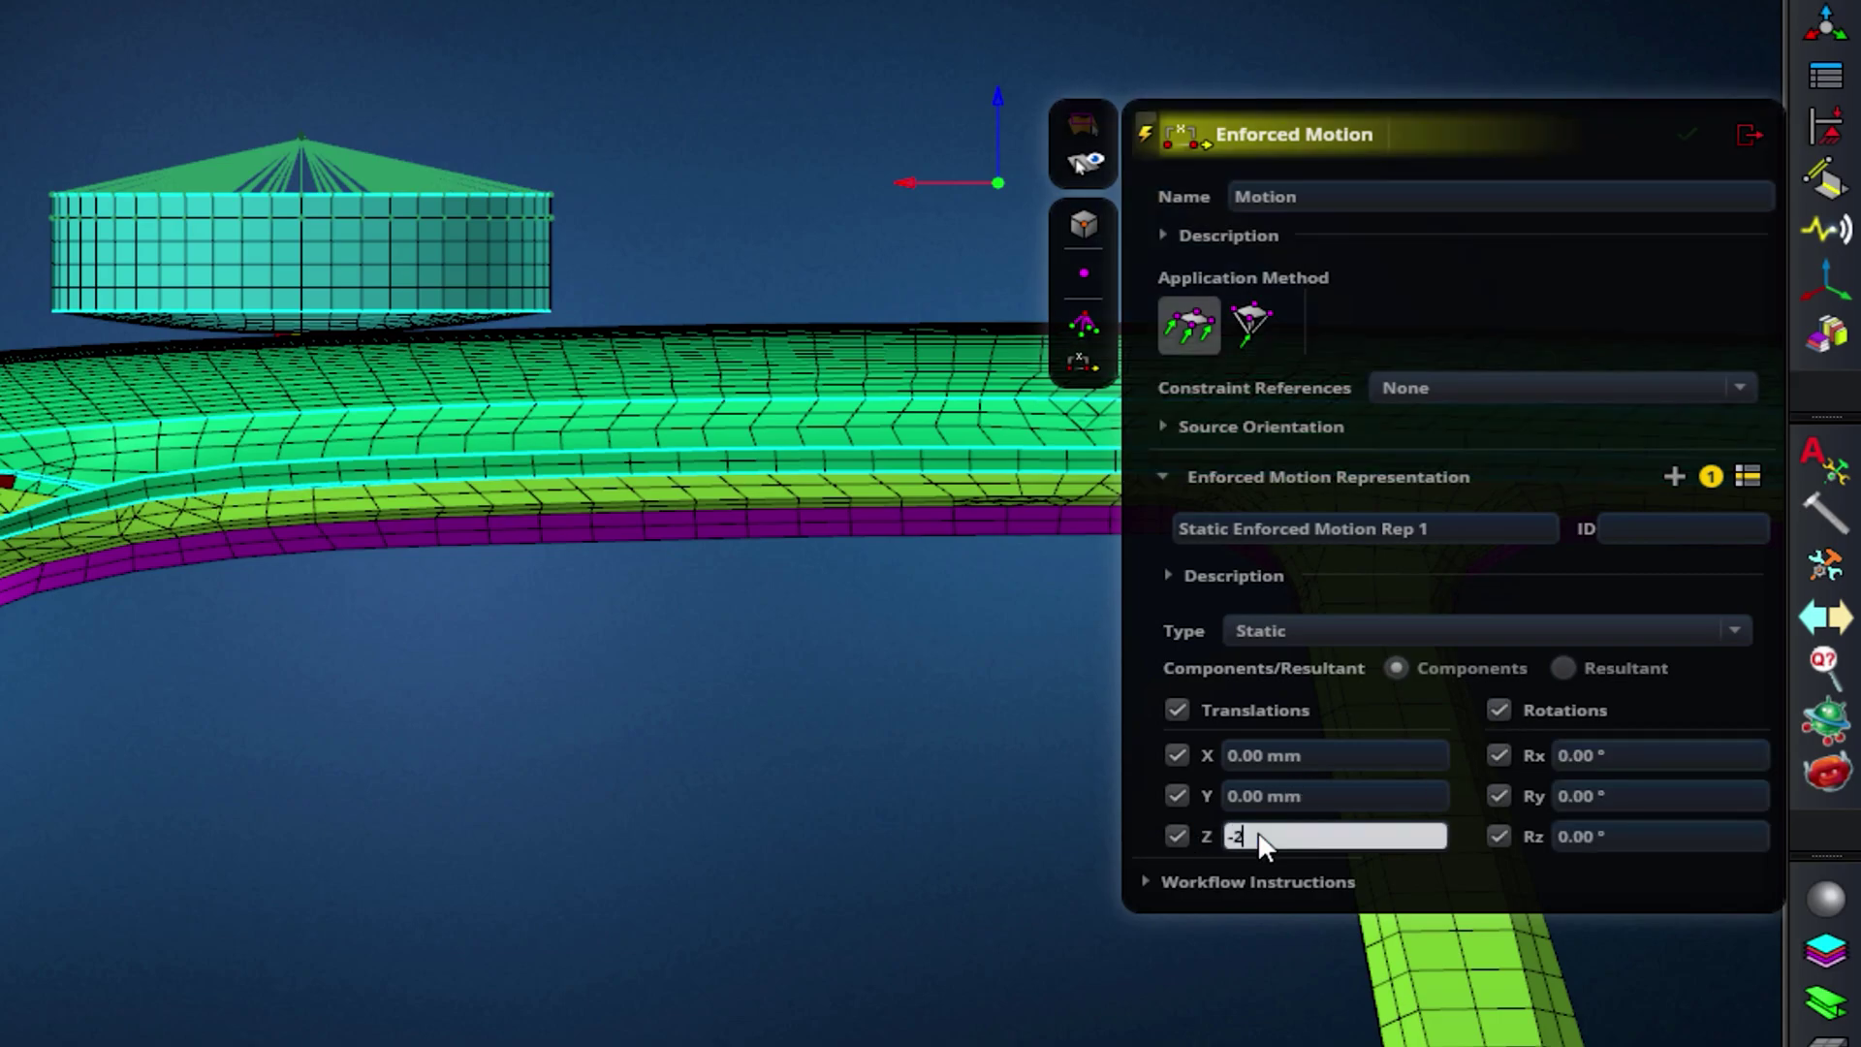
text(5)
click(1354, 793)
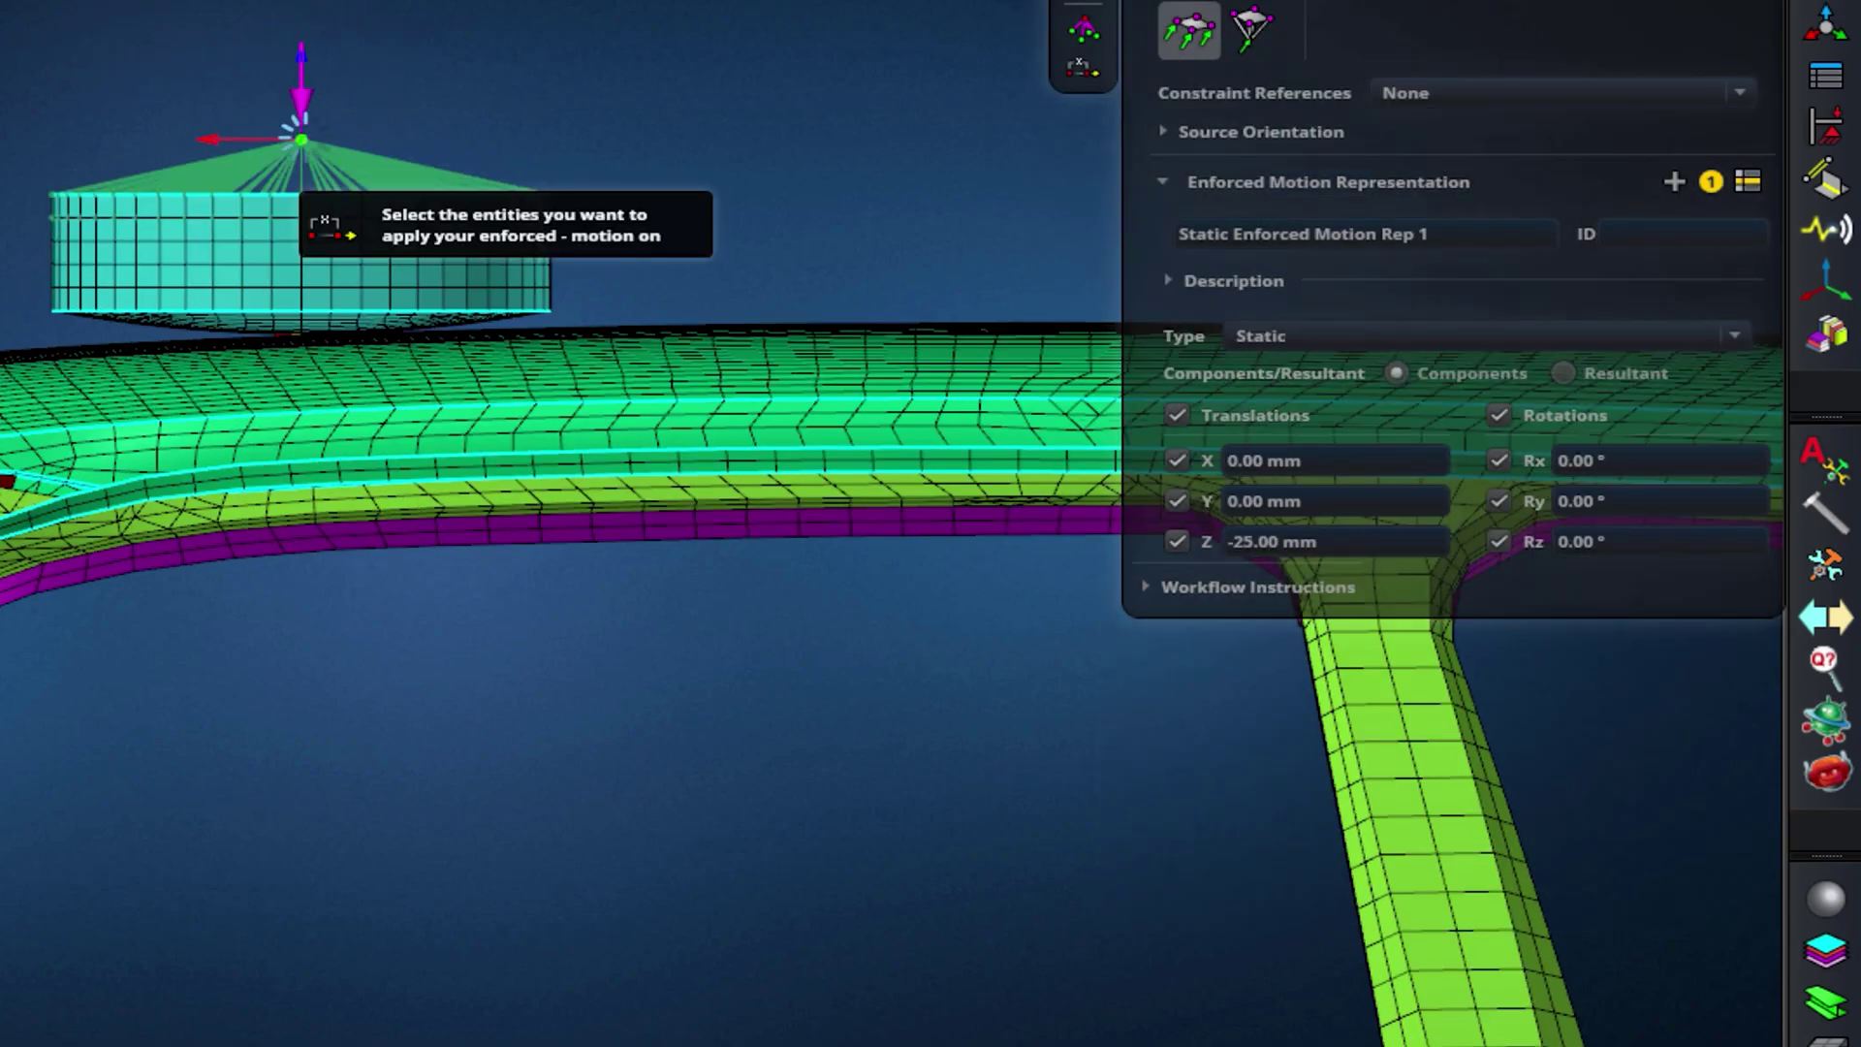
click(301, 138)
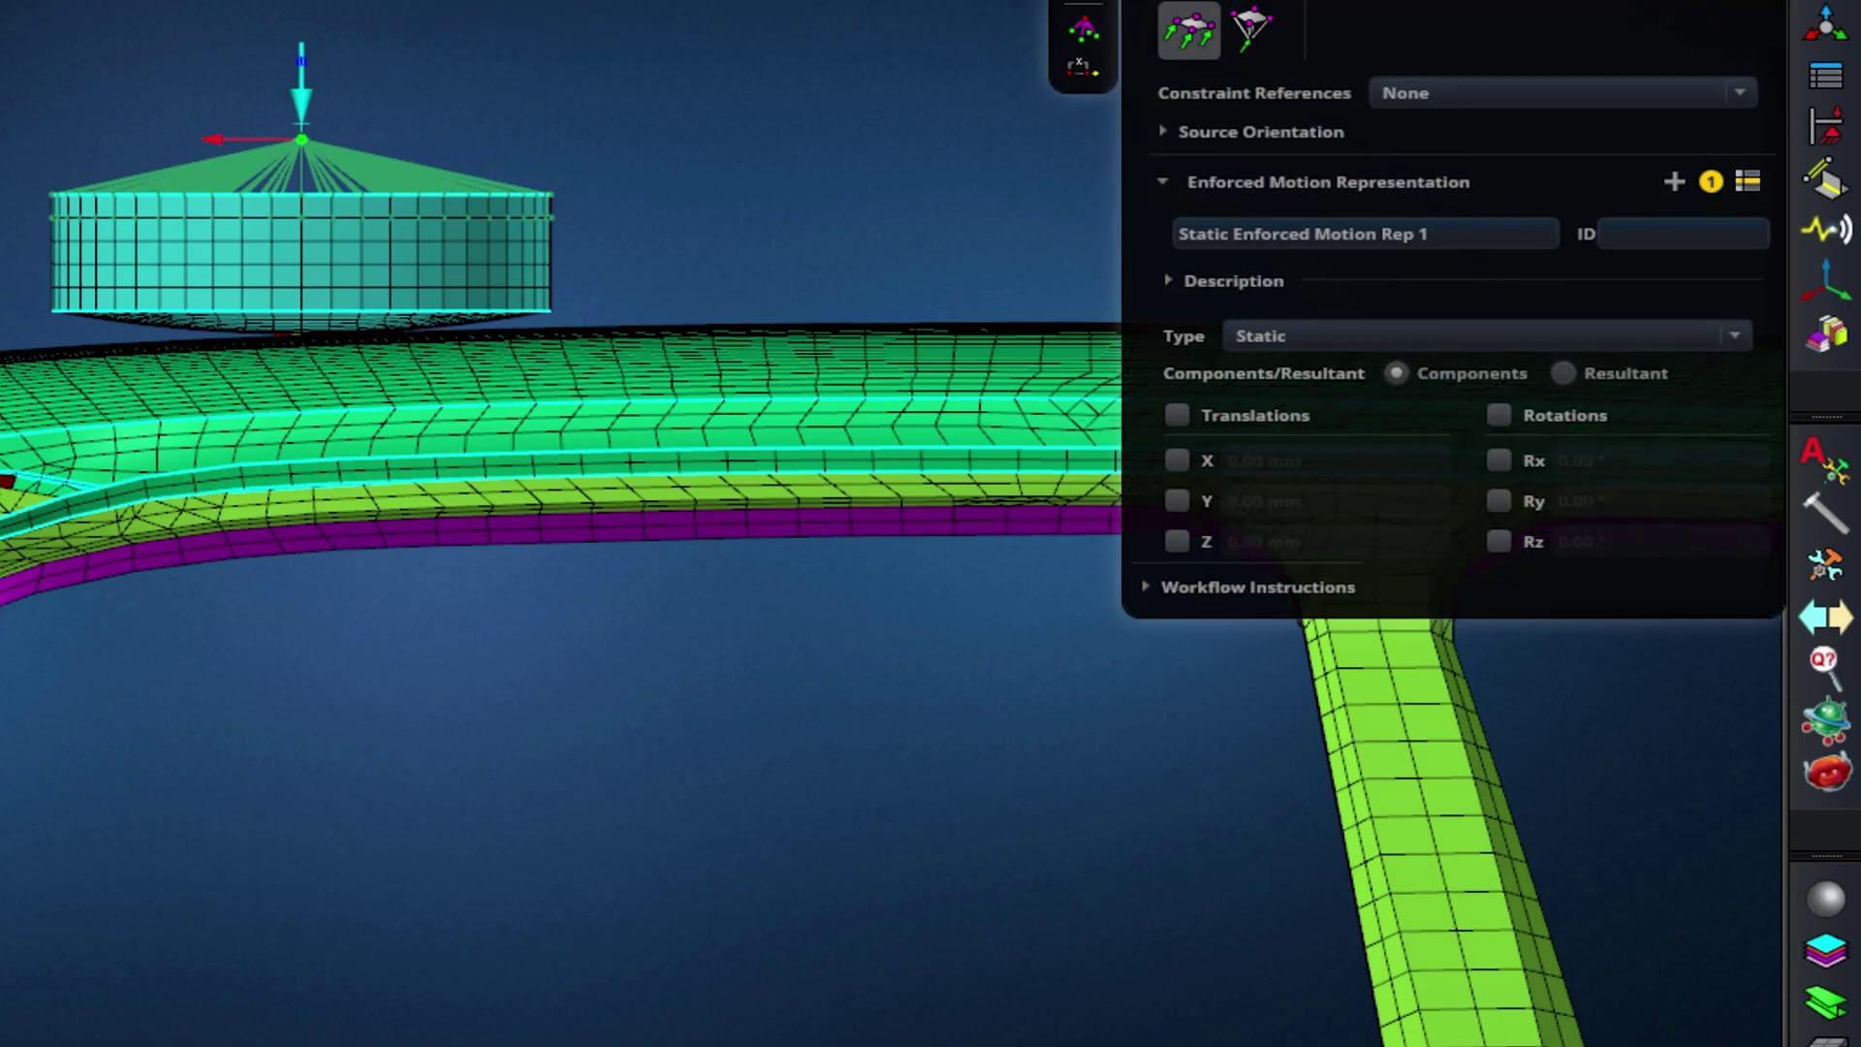
key(Escape)
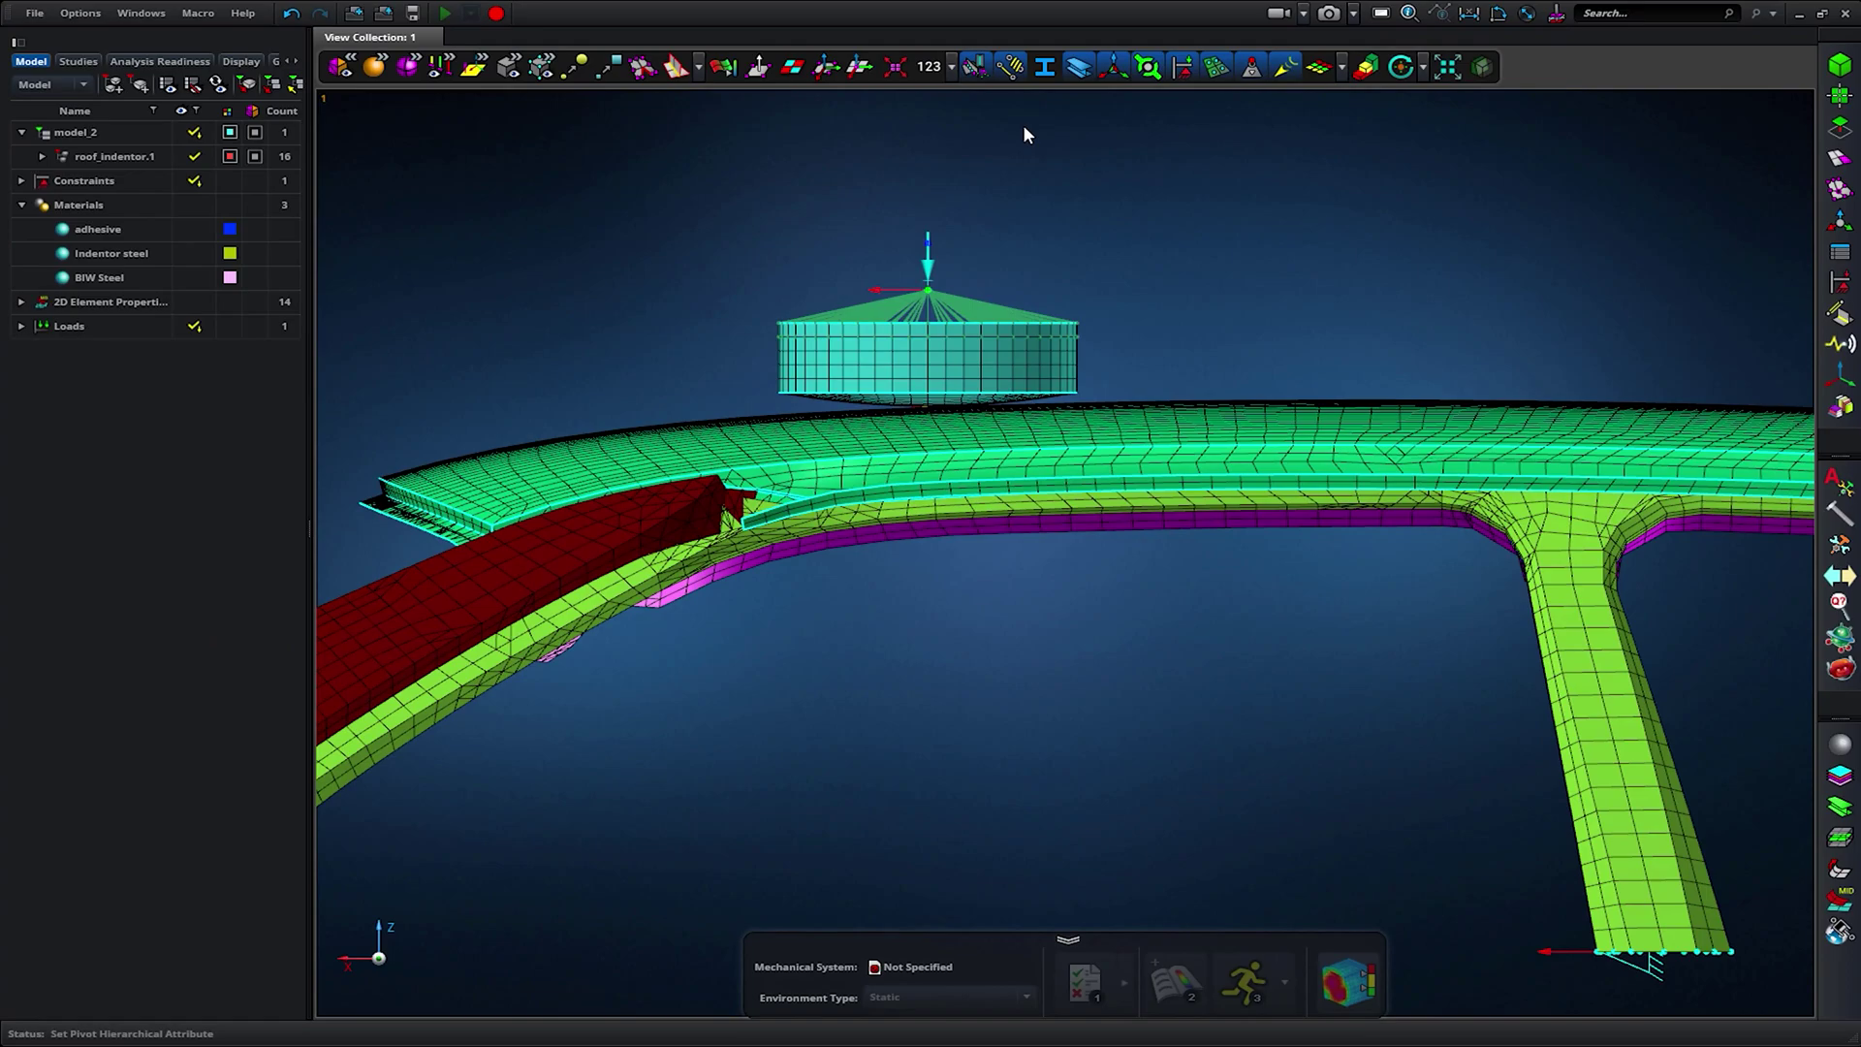
Delete Static Scenario 1 from the Study.
click(77, 61)
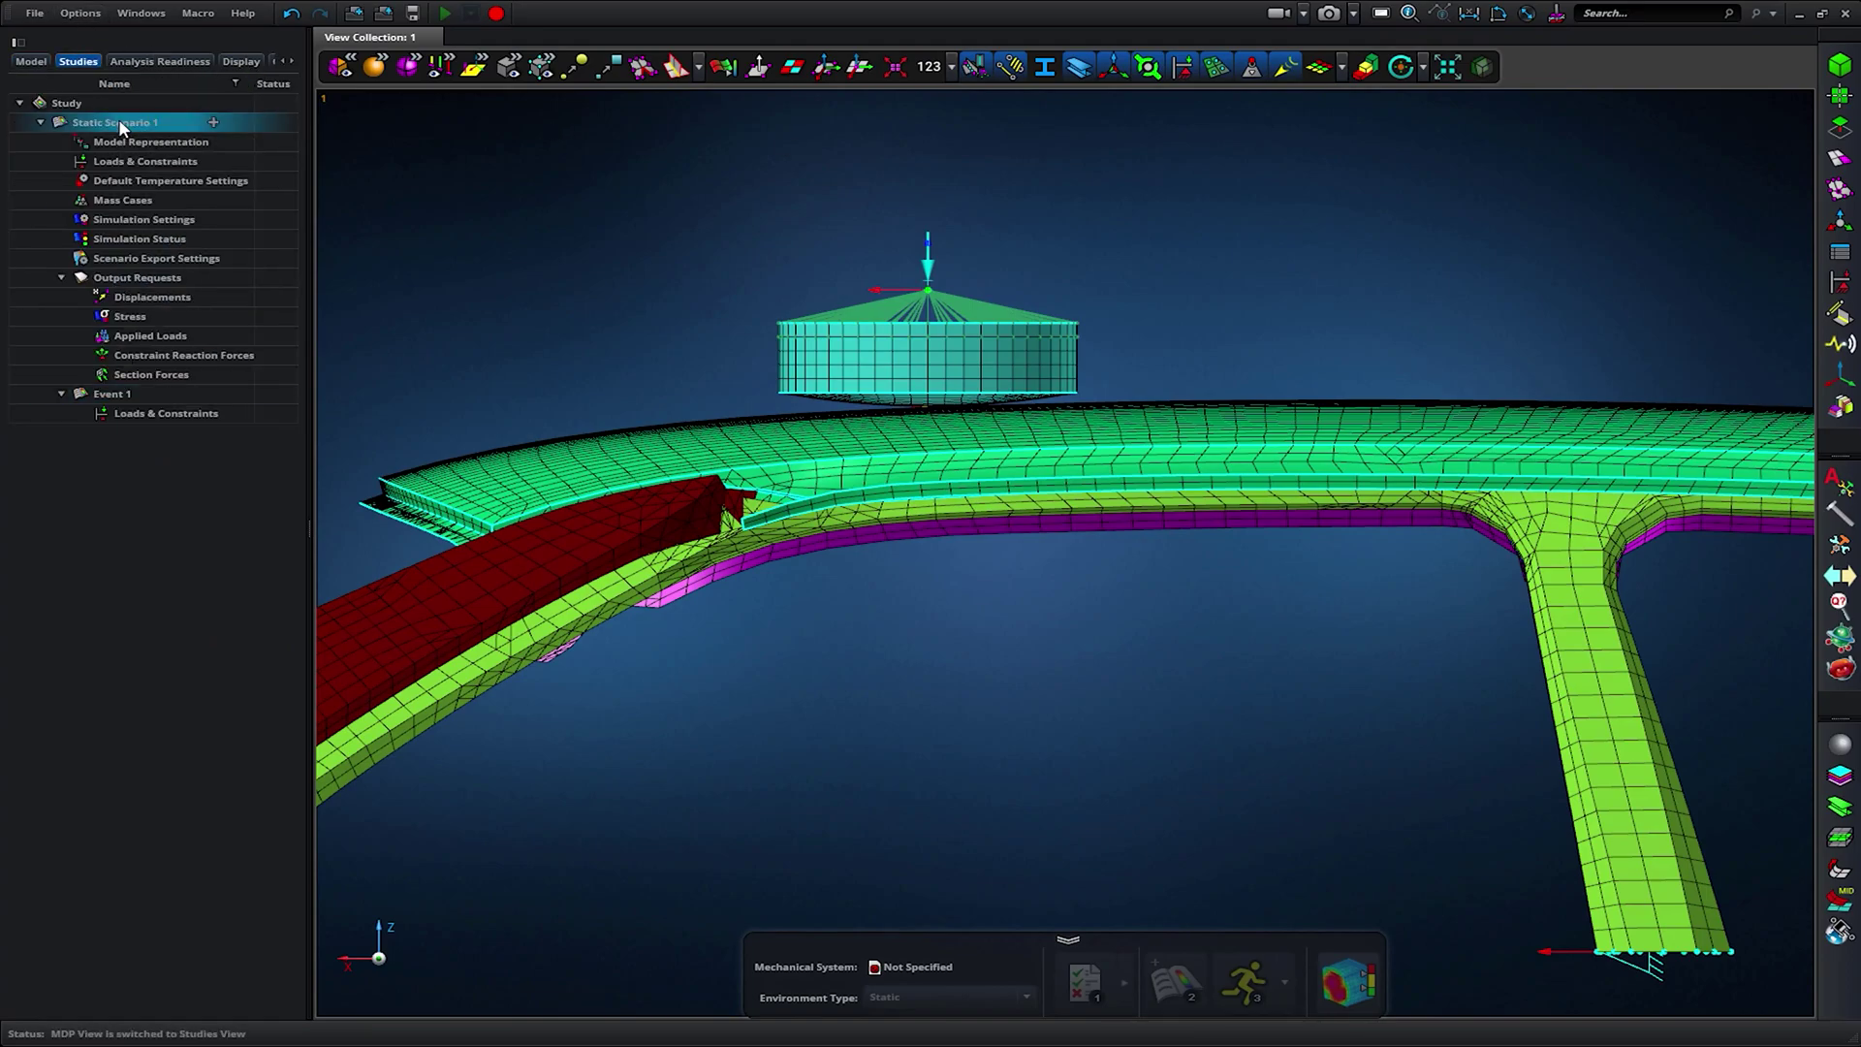
right_click(118, 118)
click(199, 141)
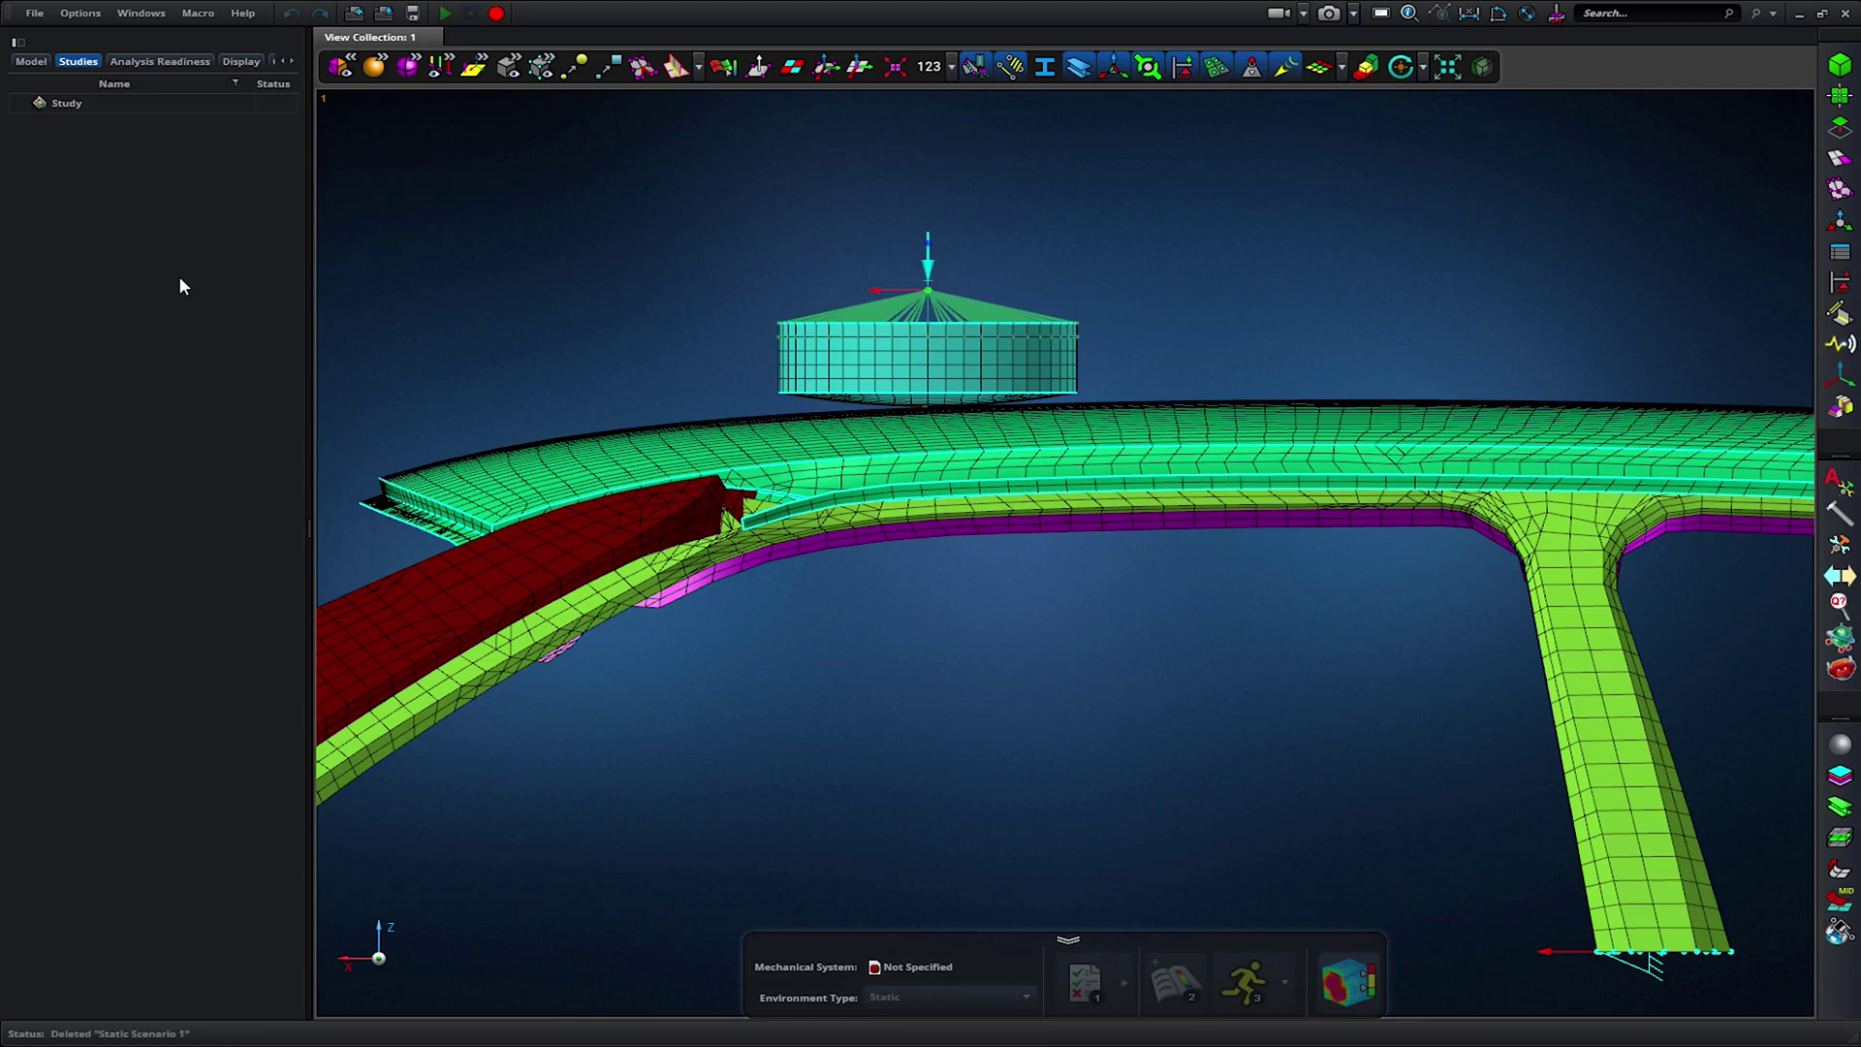
Create a new Nonlinear scenario under the Study.
right_click(90, 102)
click(138, 124)
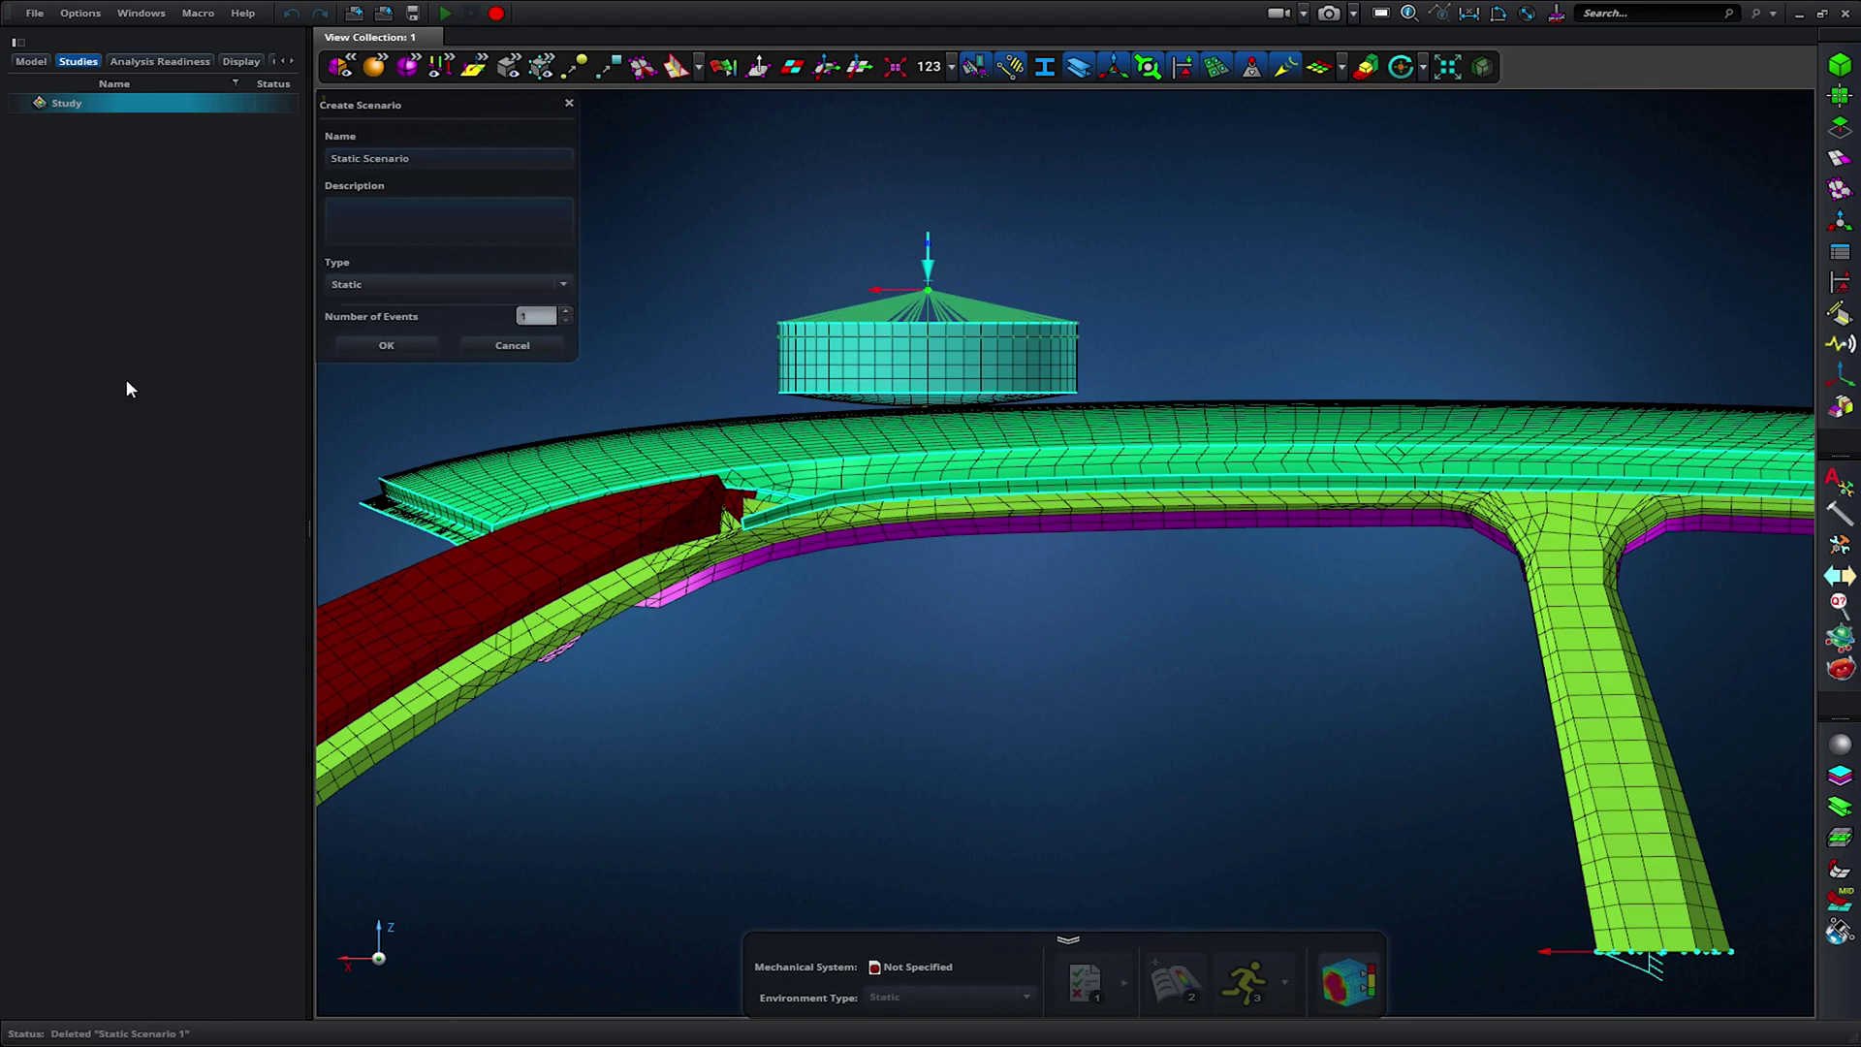
click(510, 292)
click(457, 392)
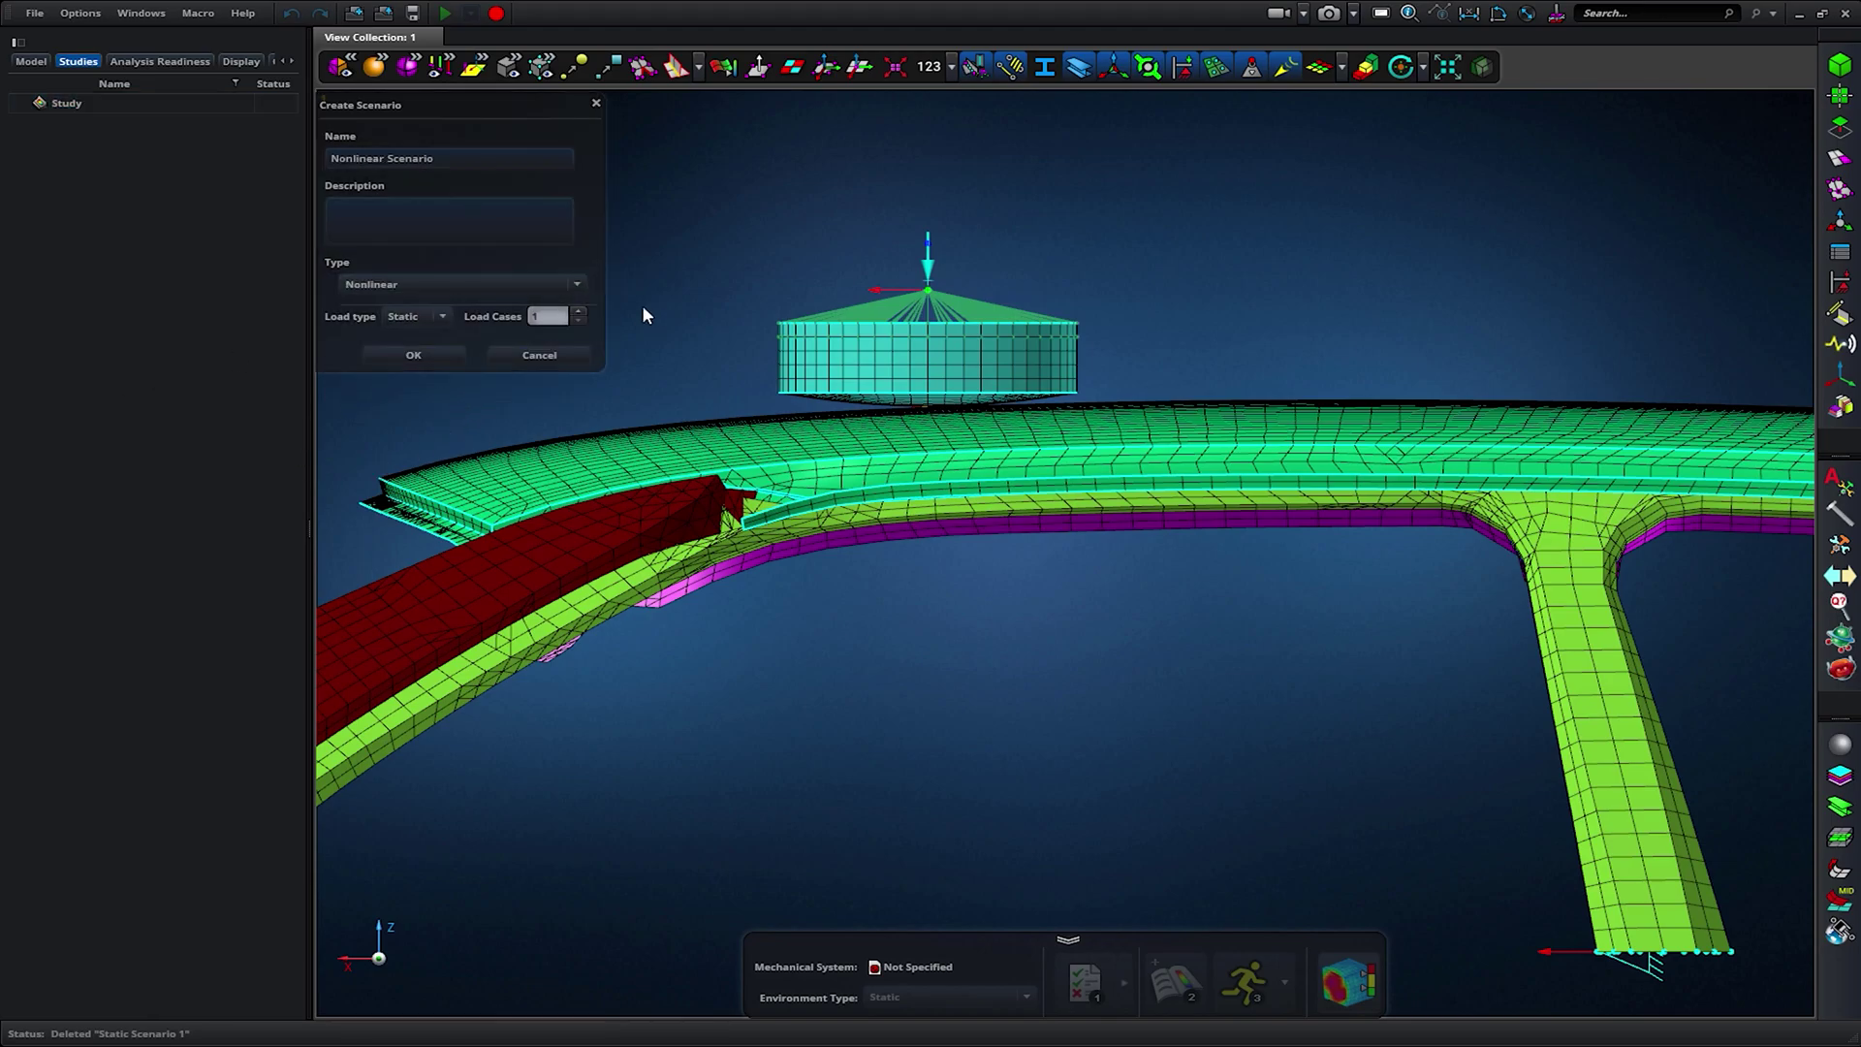
click(442, 351)
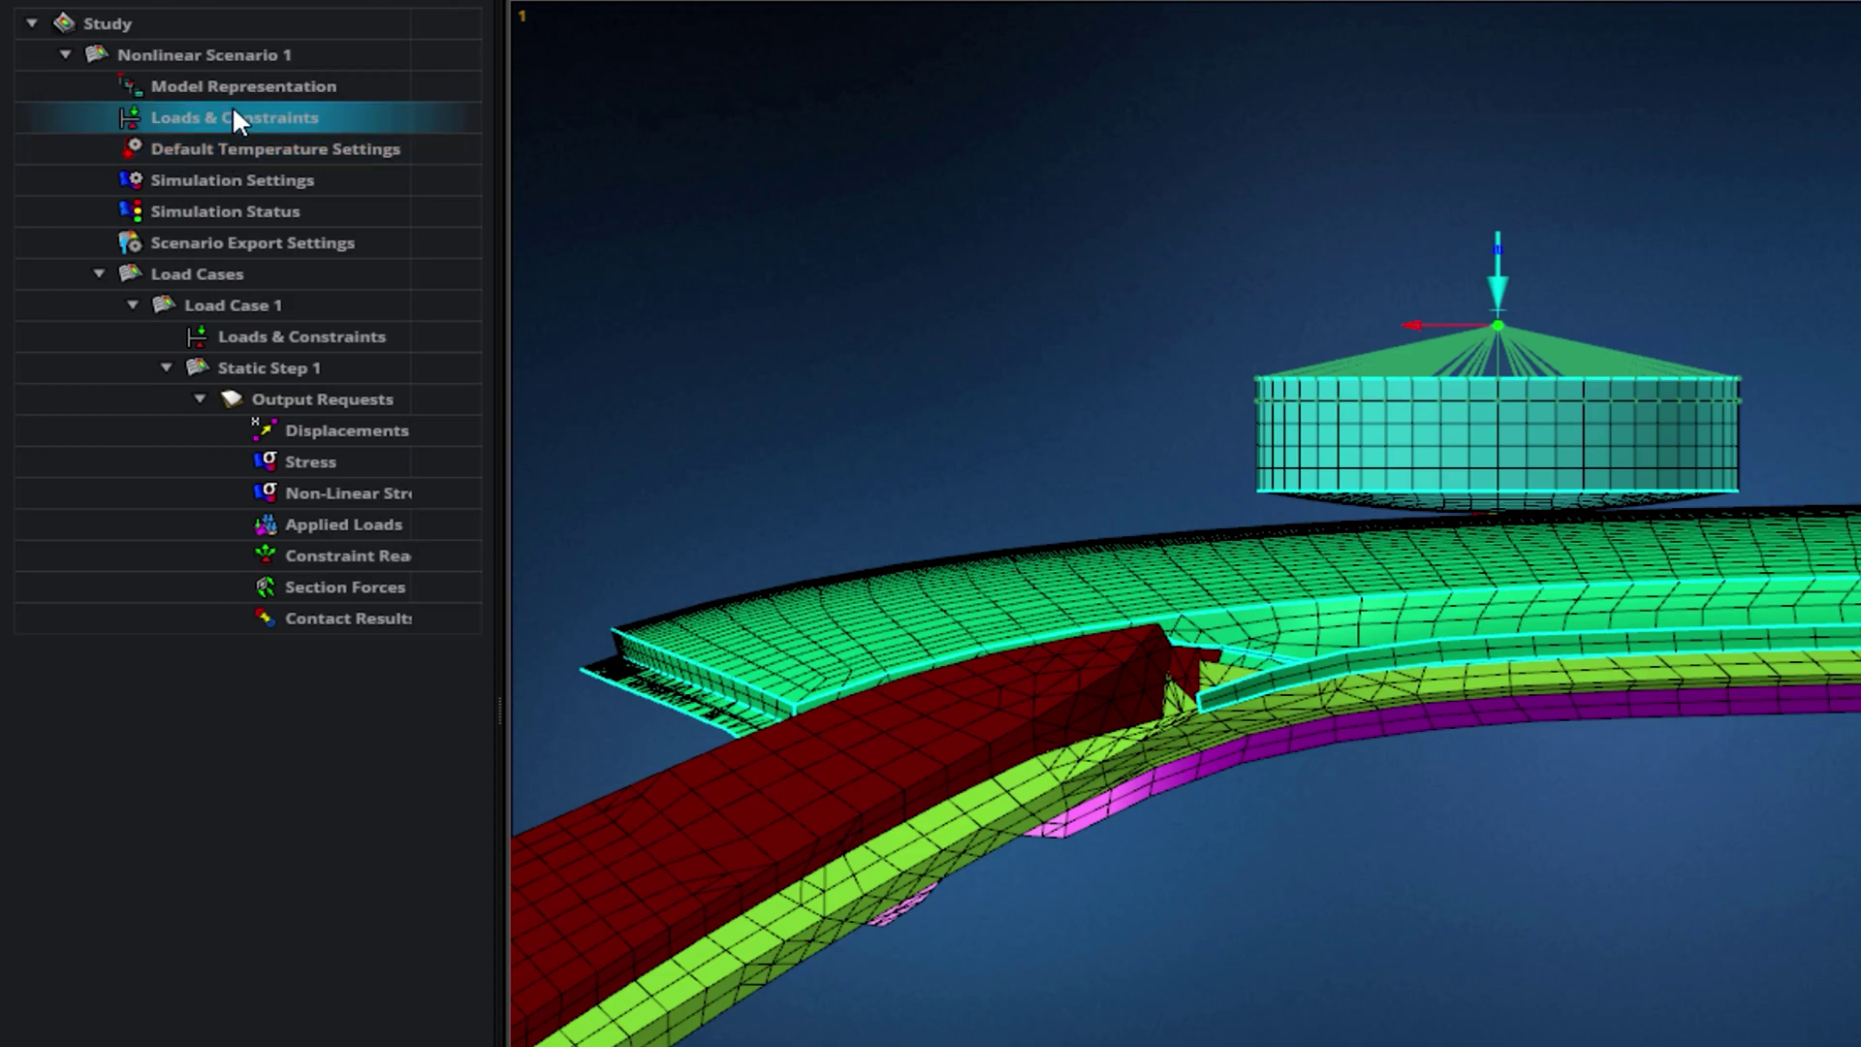
Set the nonlinear scenario's model representation to model_2.
click(249, 84)
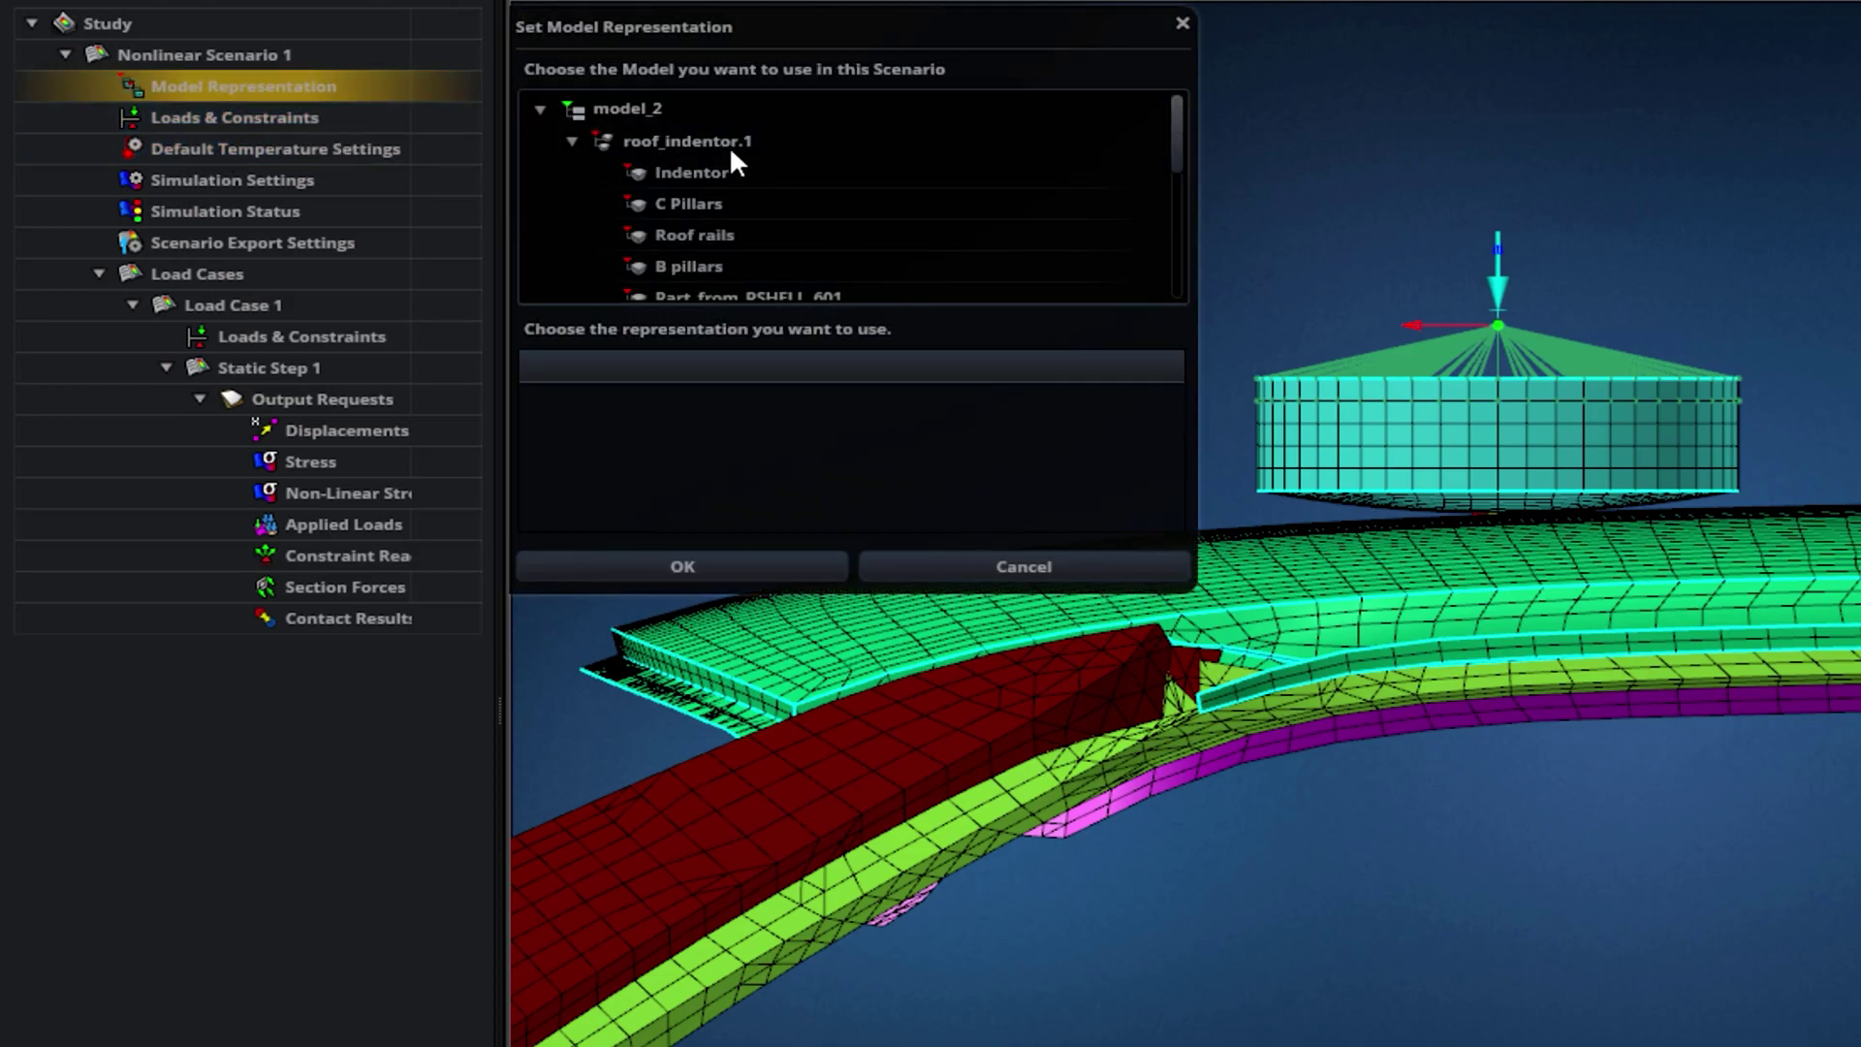
click(662, 116)
click(731, 566)
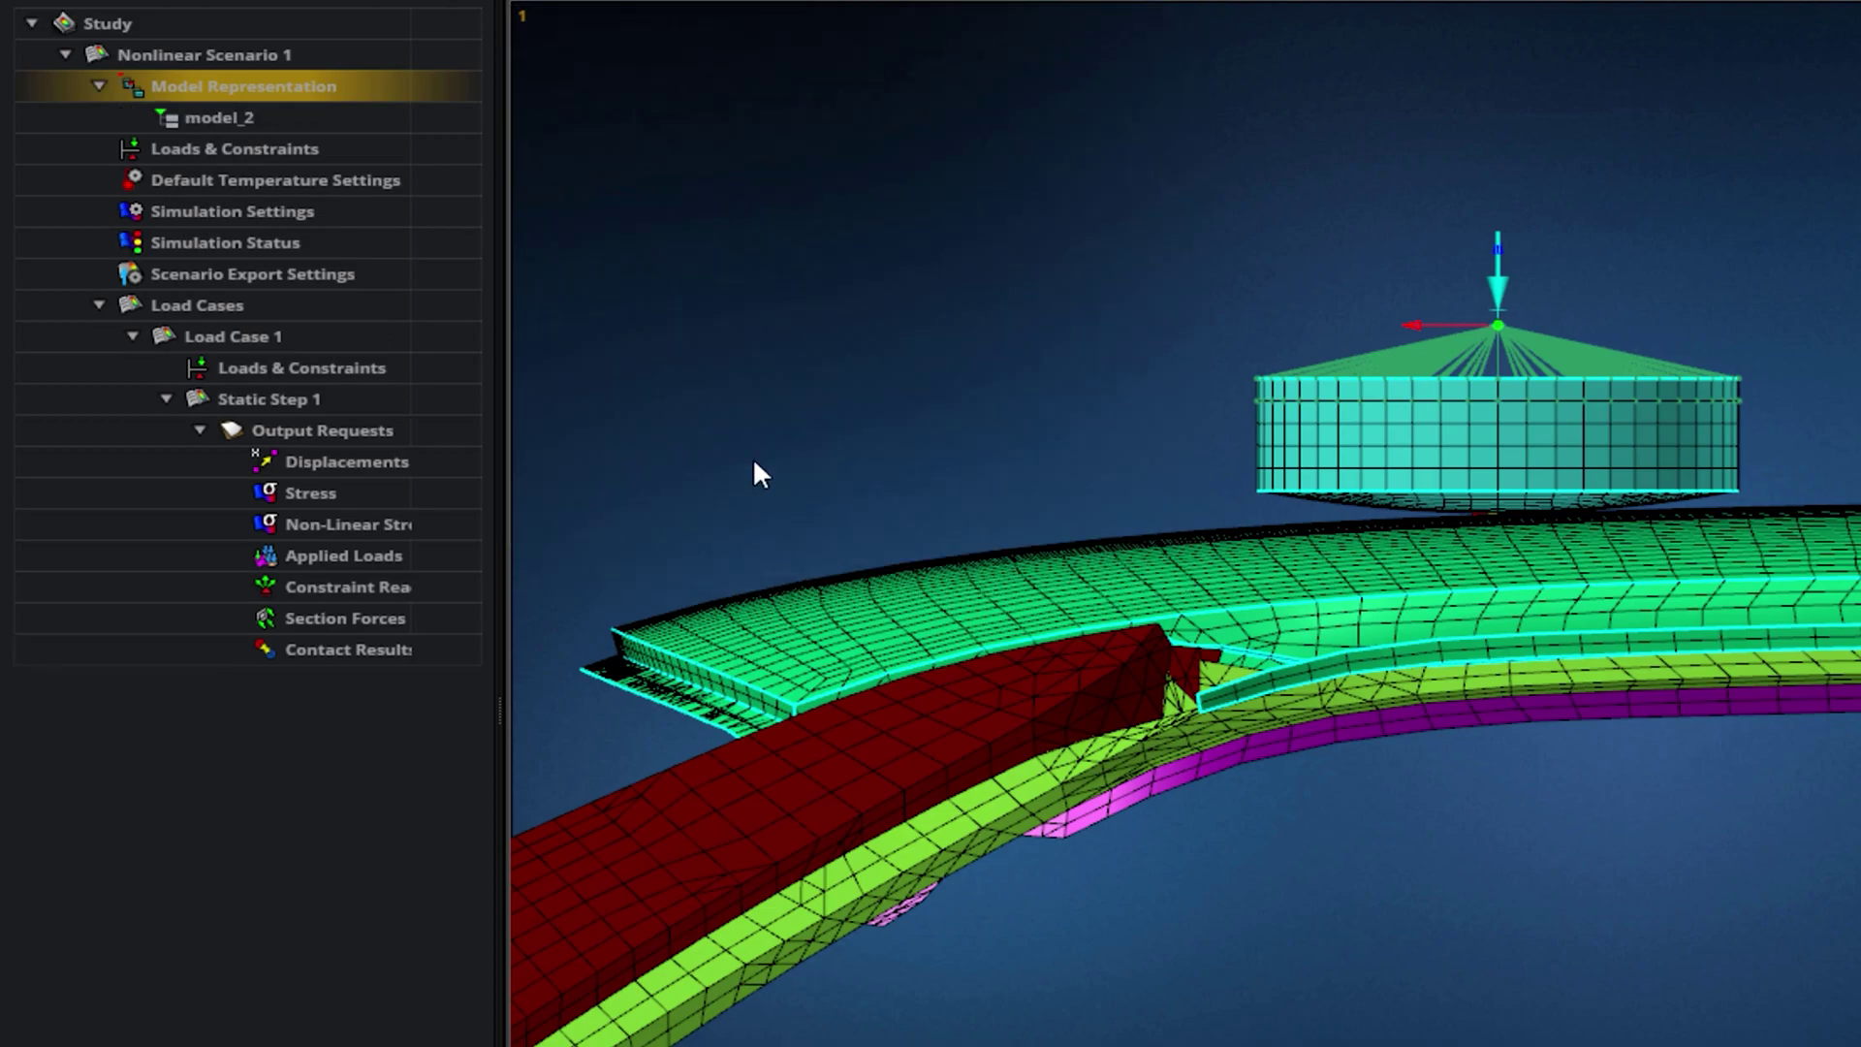
Apply Motion 1 and SPC_1_C123456 in Static Step 1.
double_click(243, 145)
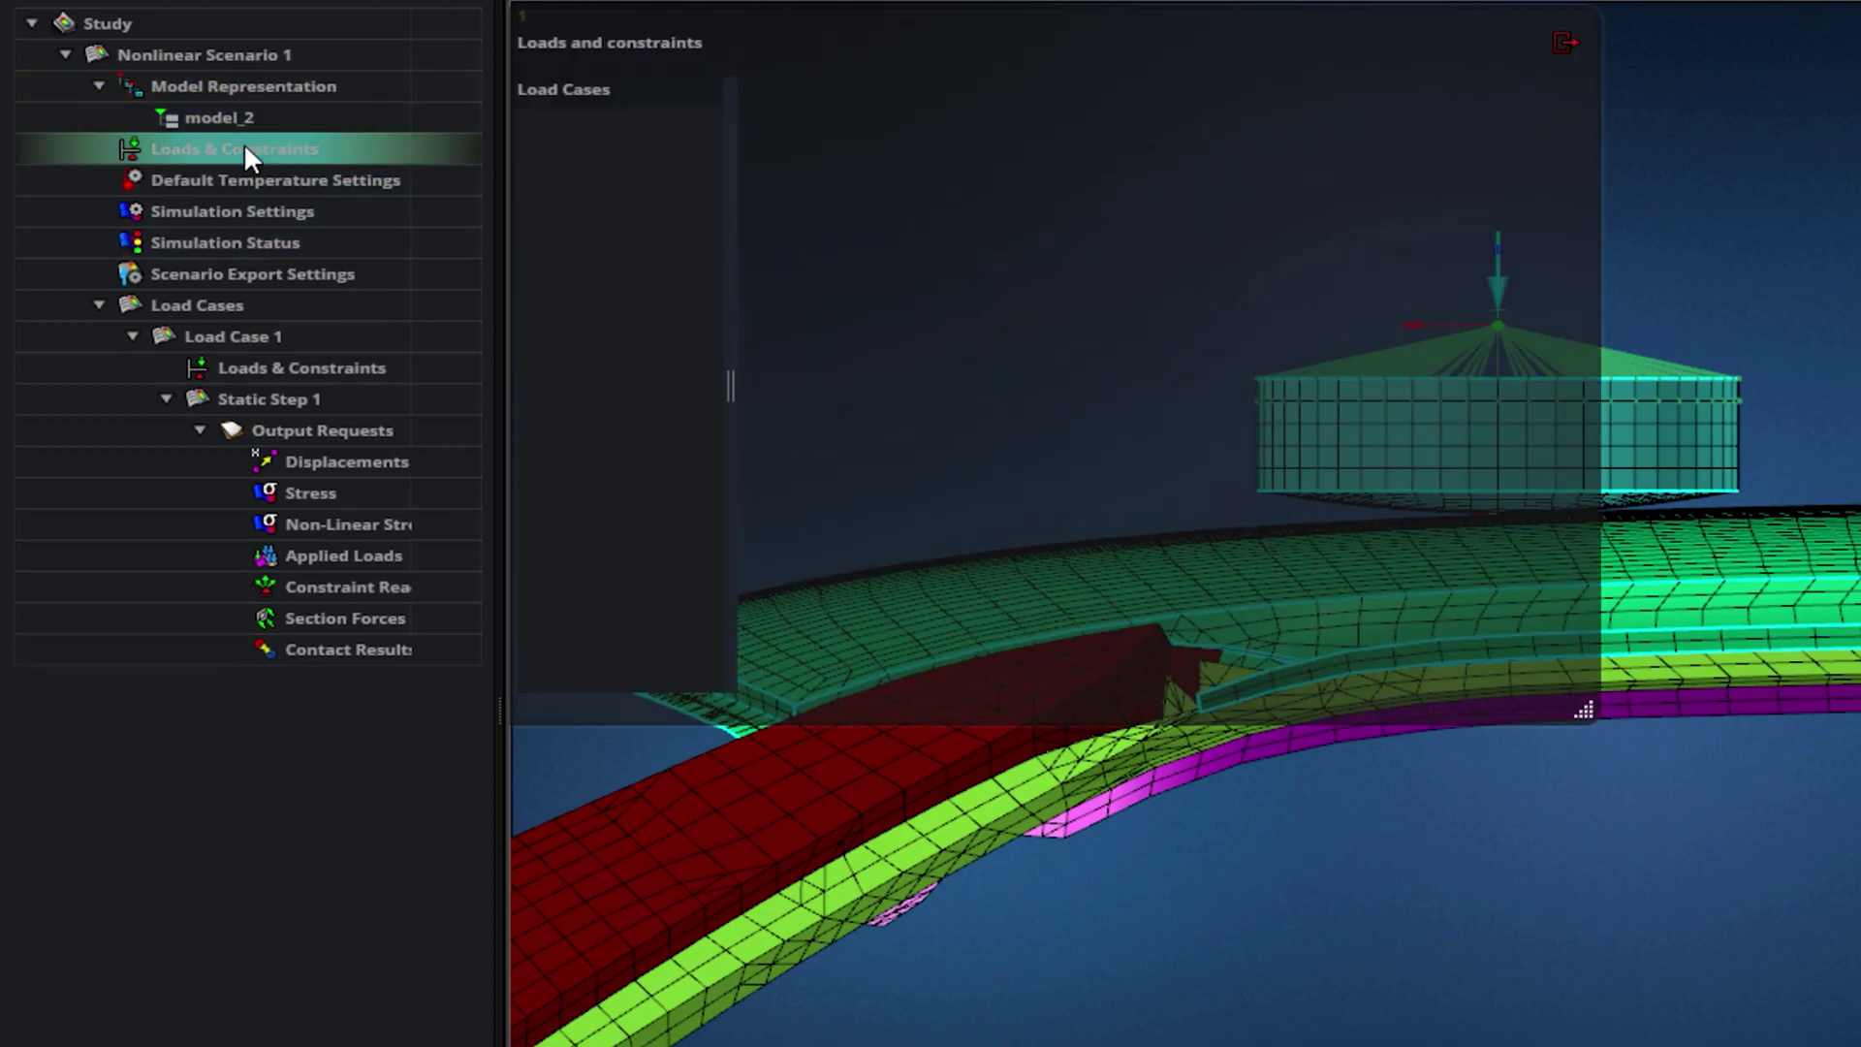
click(1208, 190)
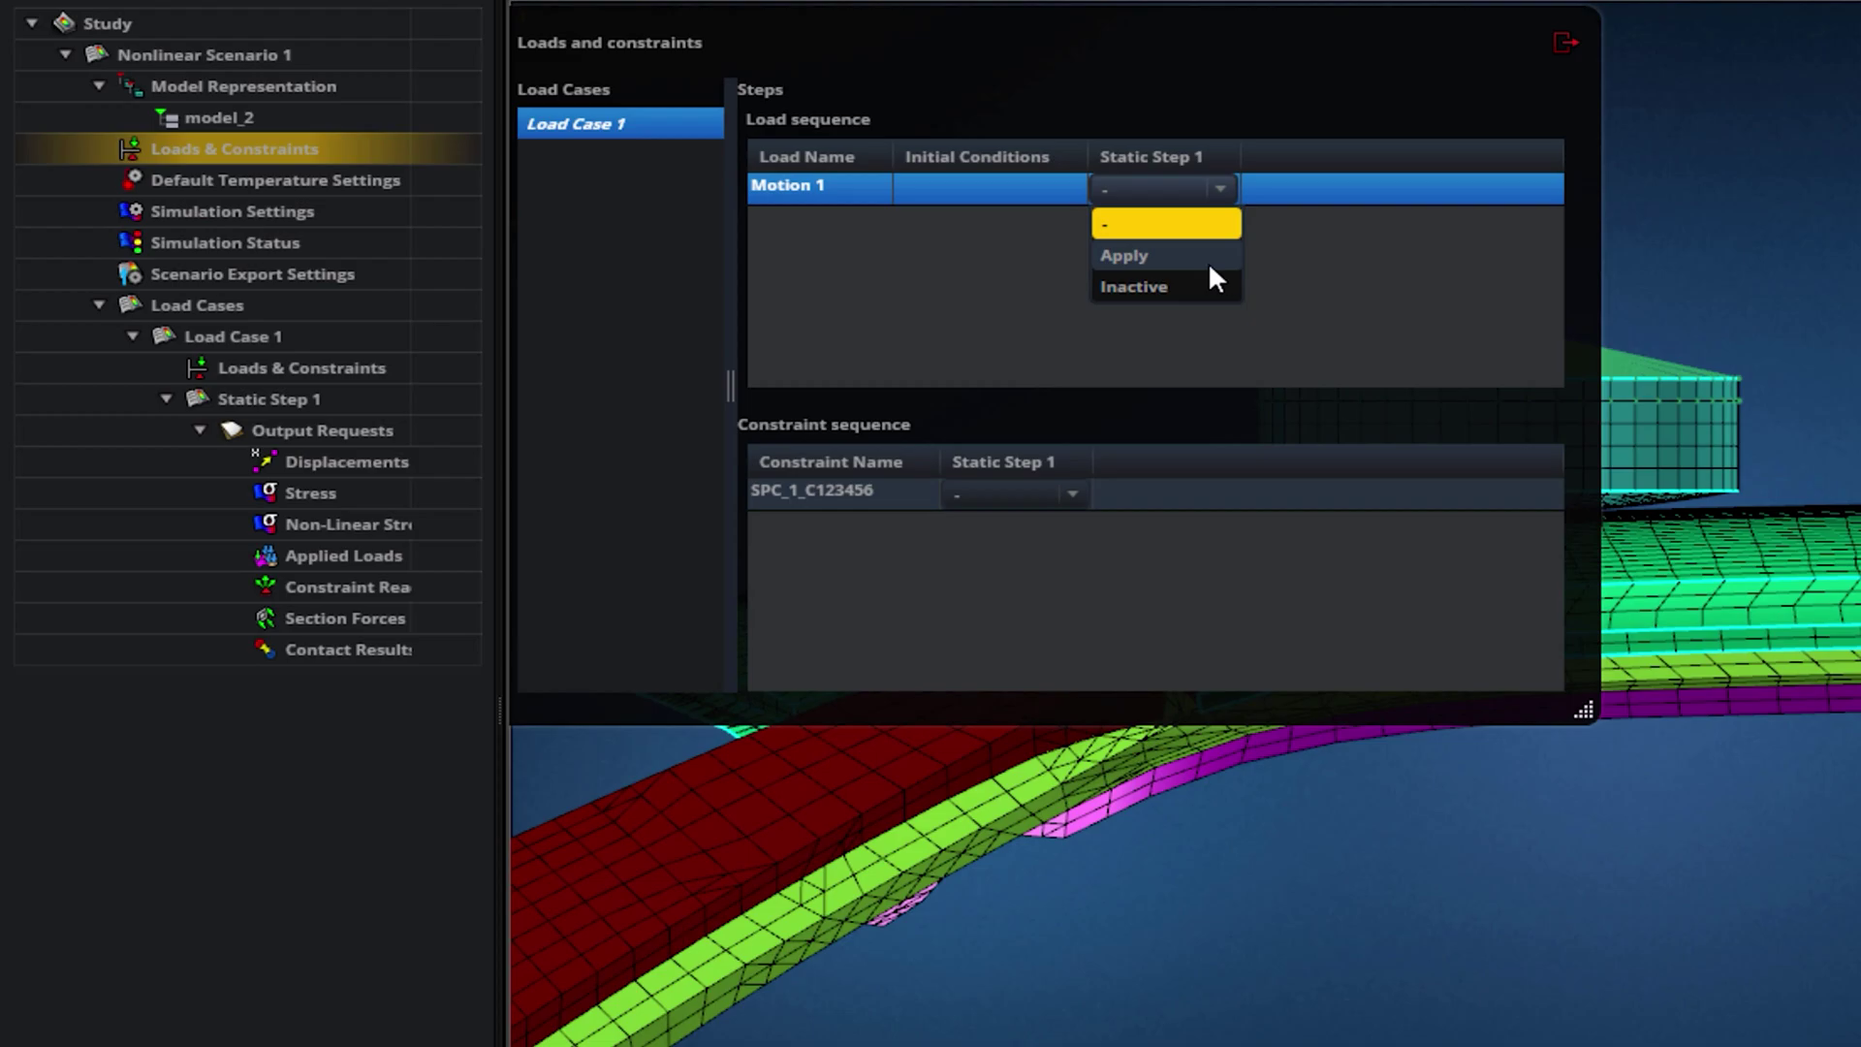
click(1165, 256)
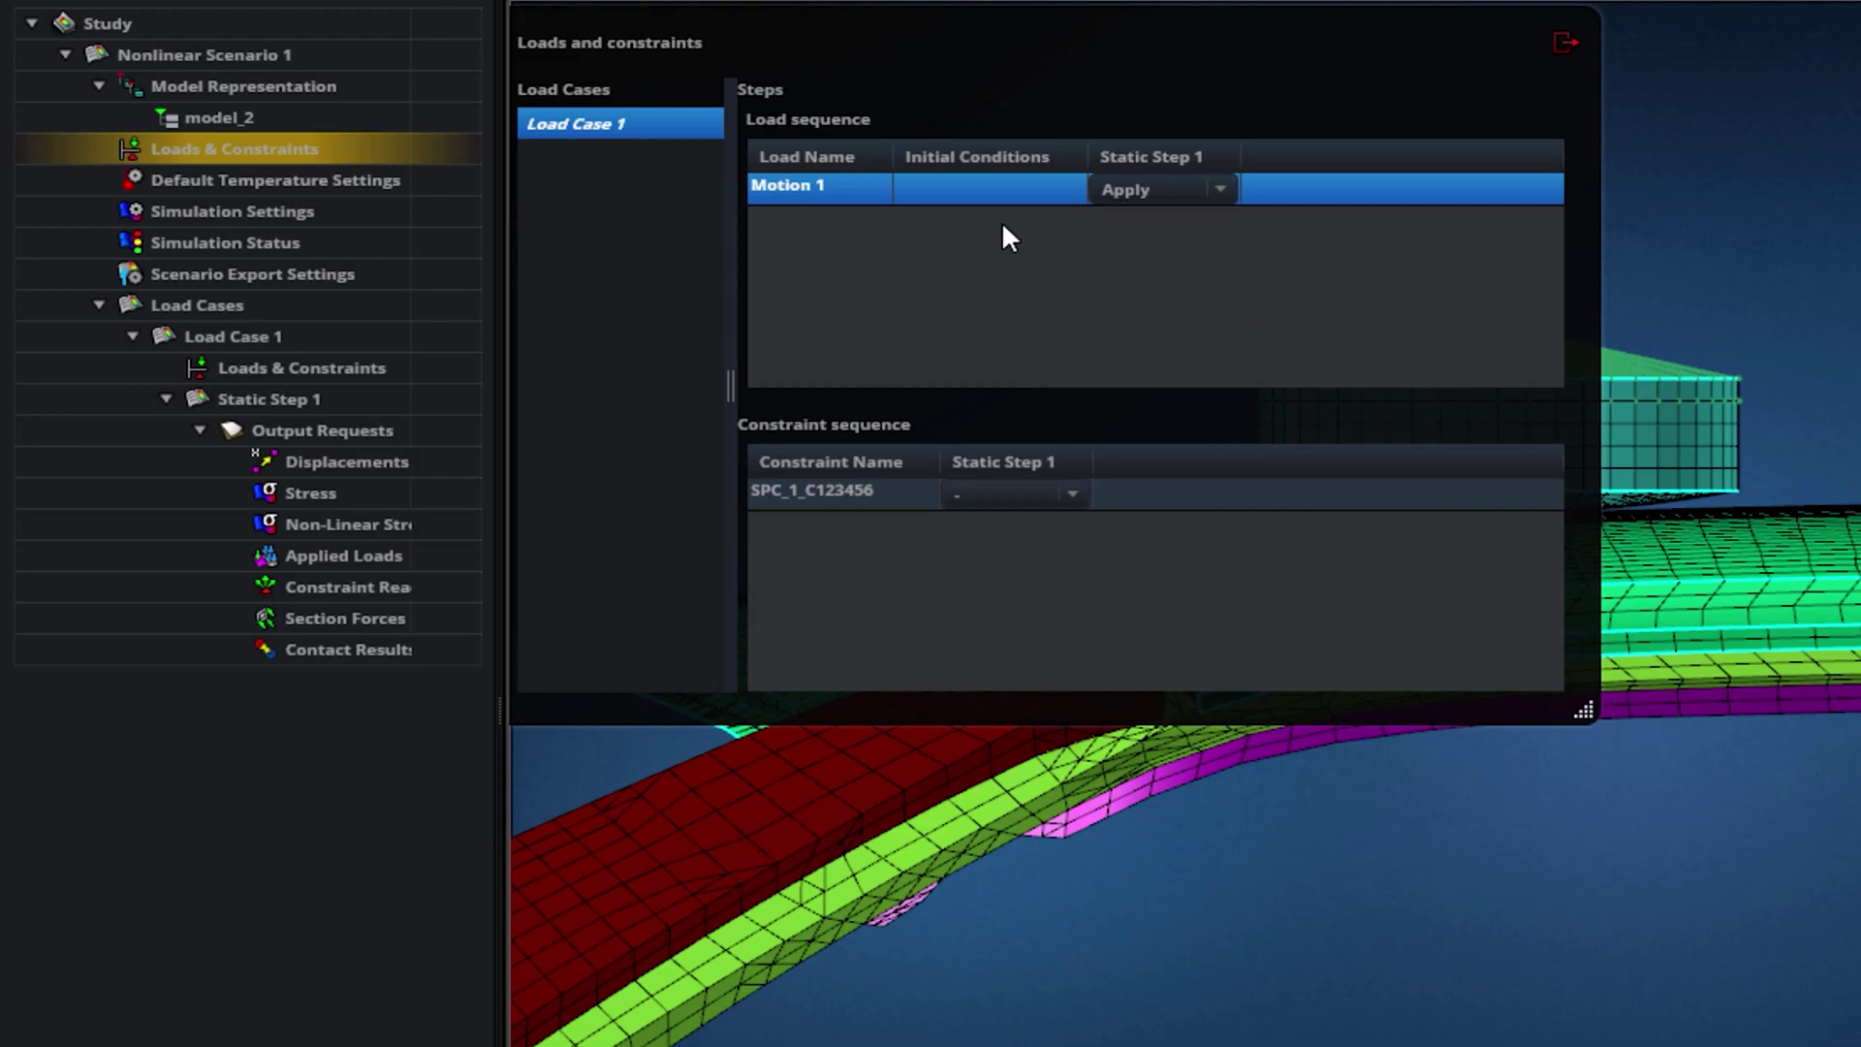
click(1073, 502)
click(1006, 562)
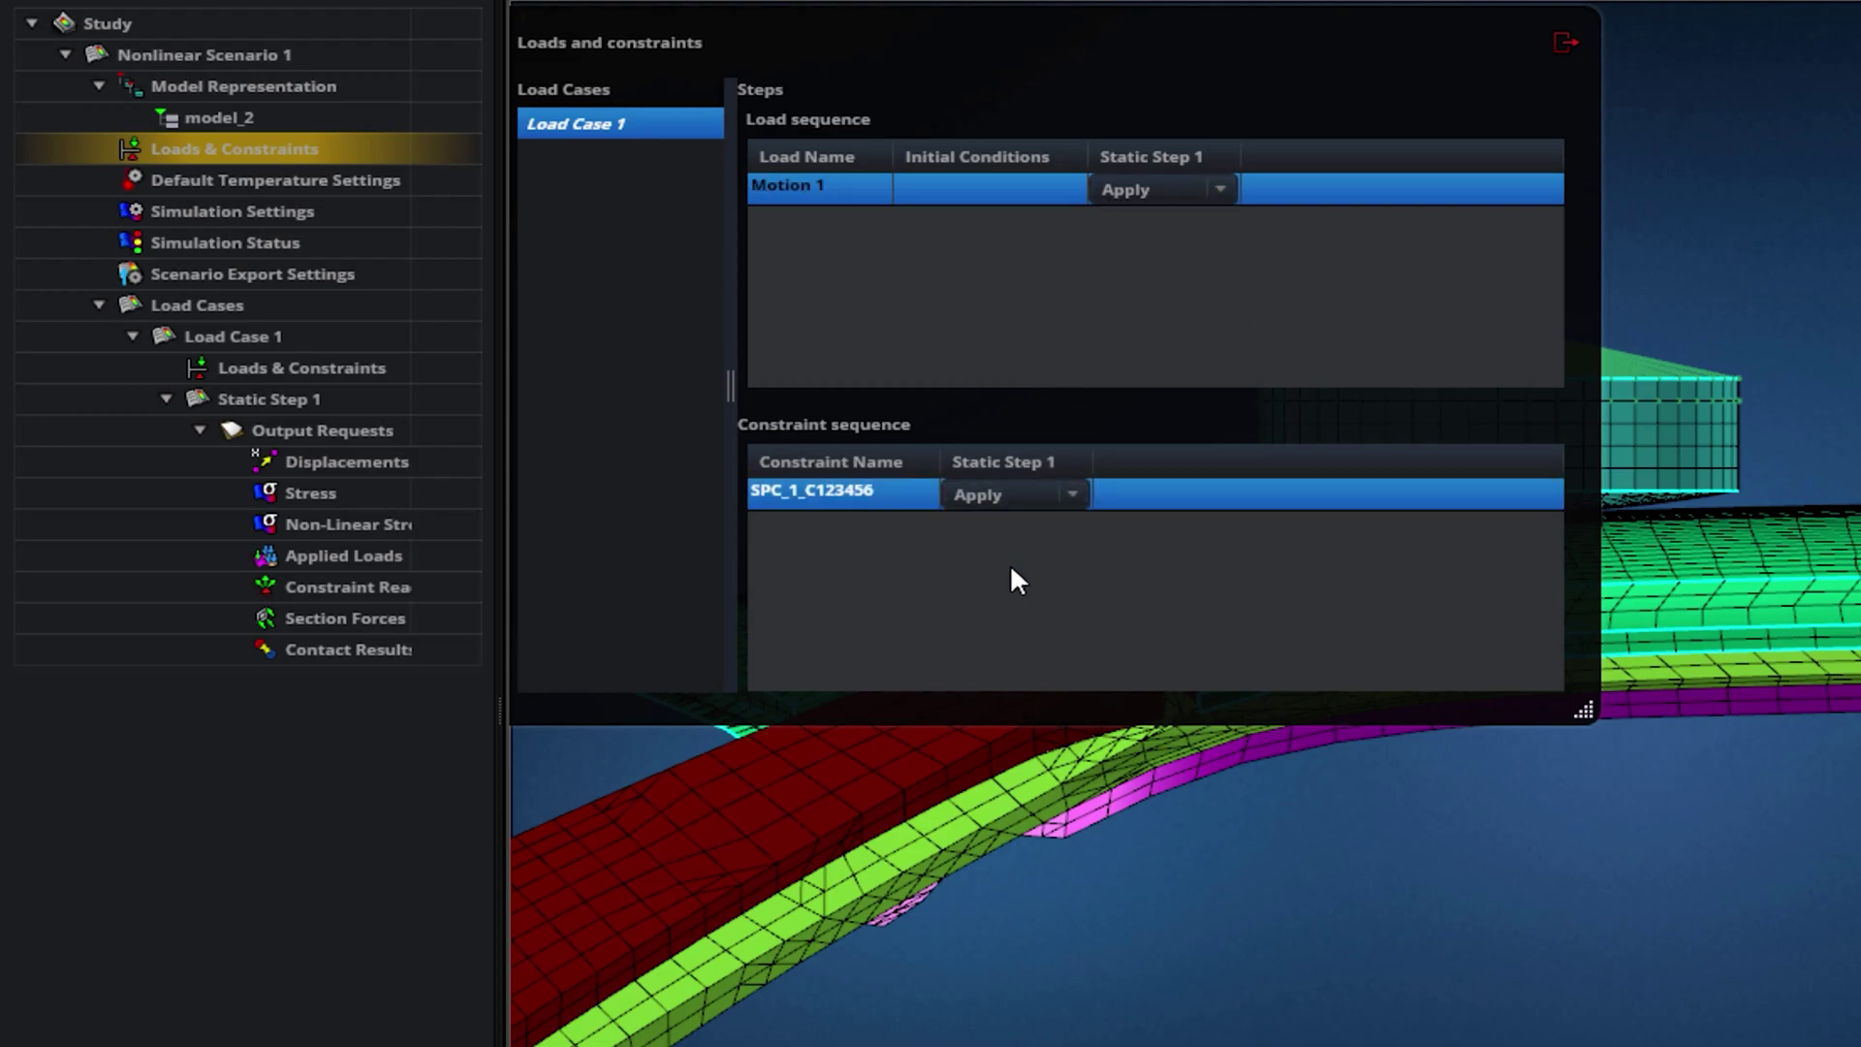
click(1557, 45)
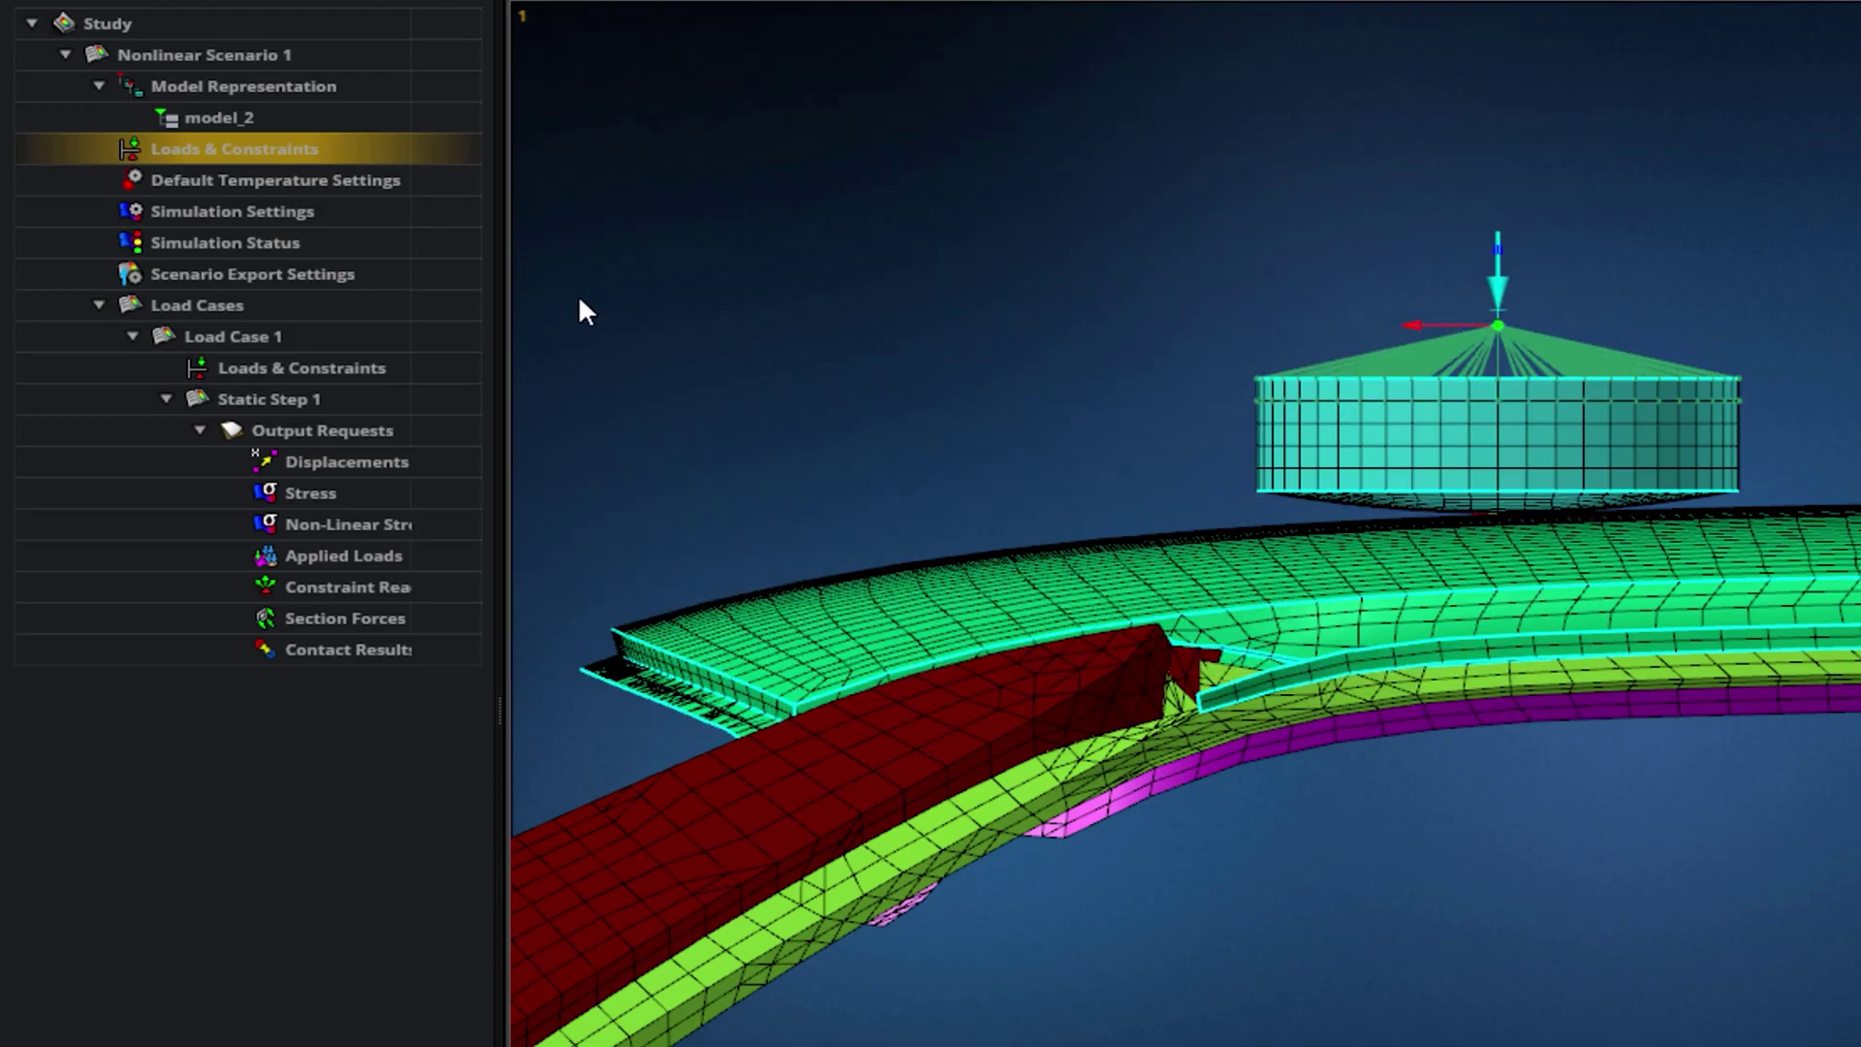
Set Geometric nonlinearities to Large displacements, then bring up the Static Step 1 settings.
double_click(313, 211)
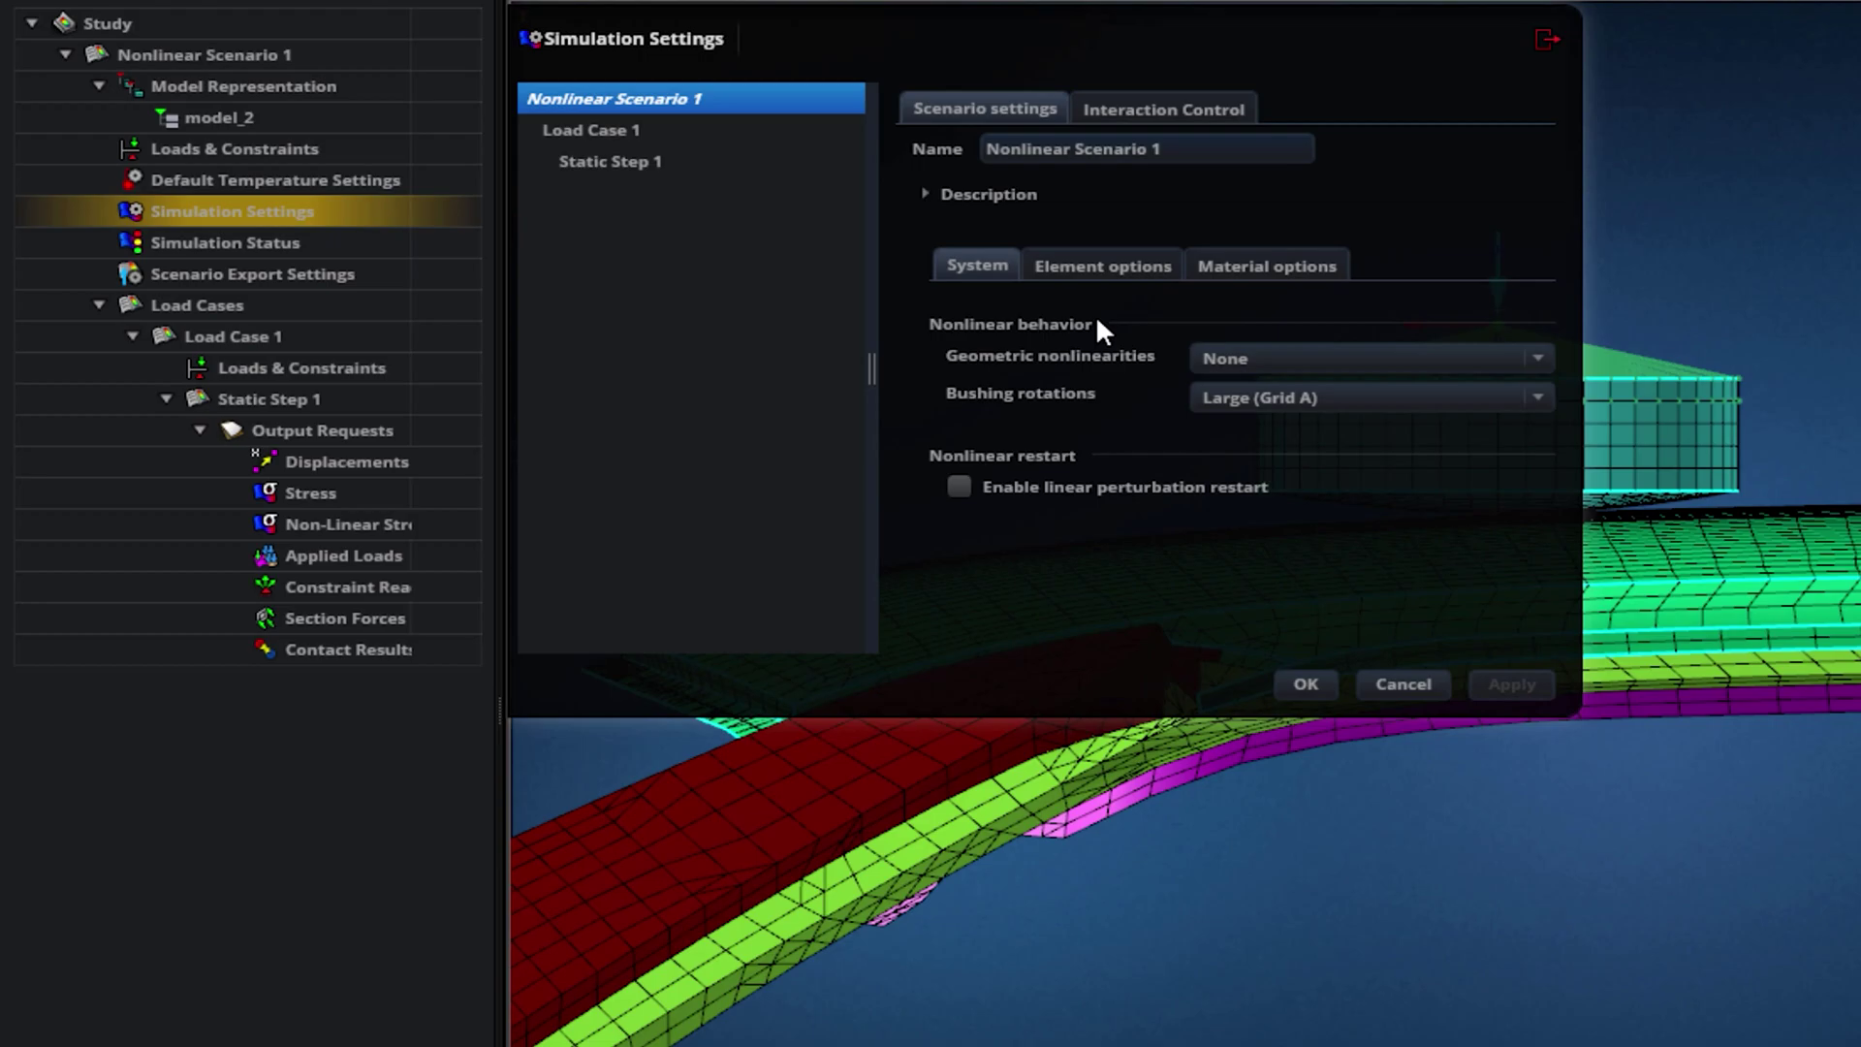
click(1330, 361)
click(1314, 424)
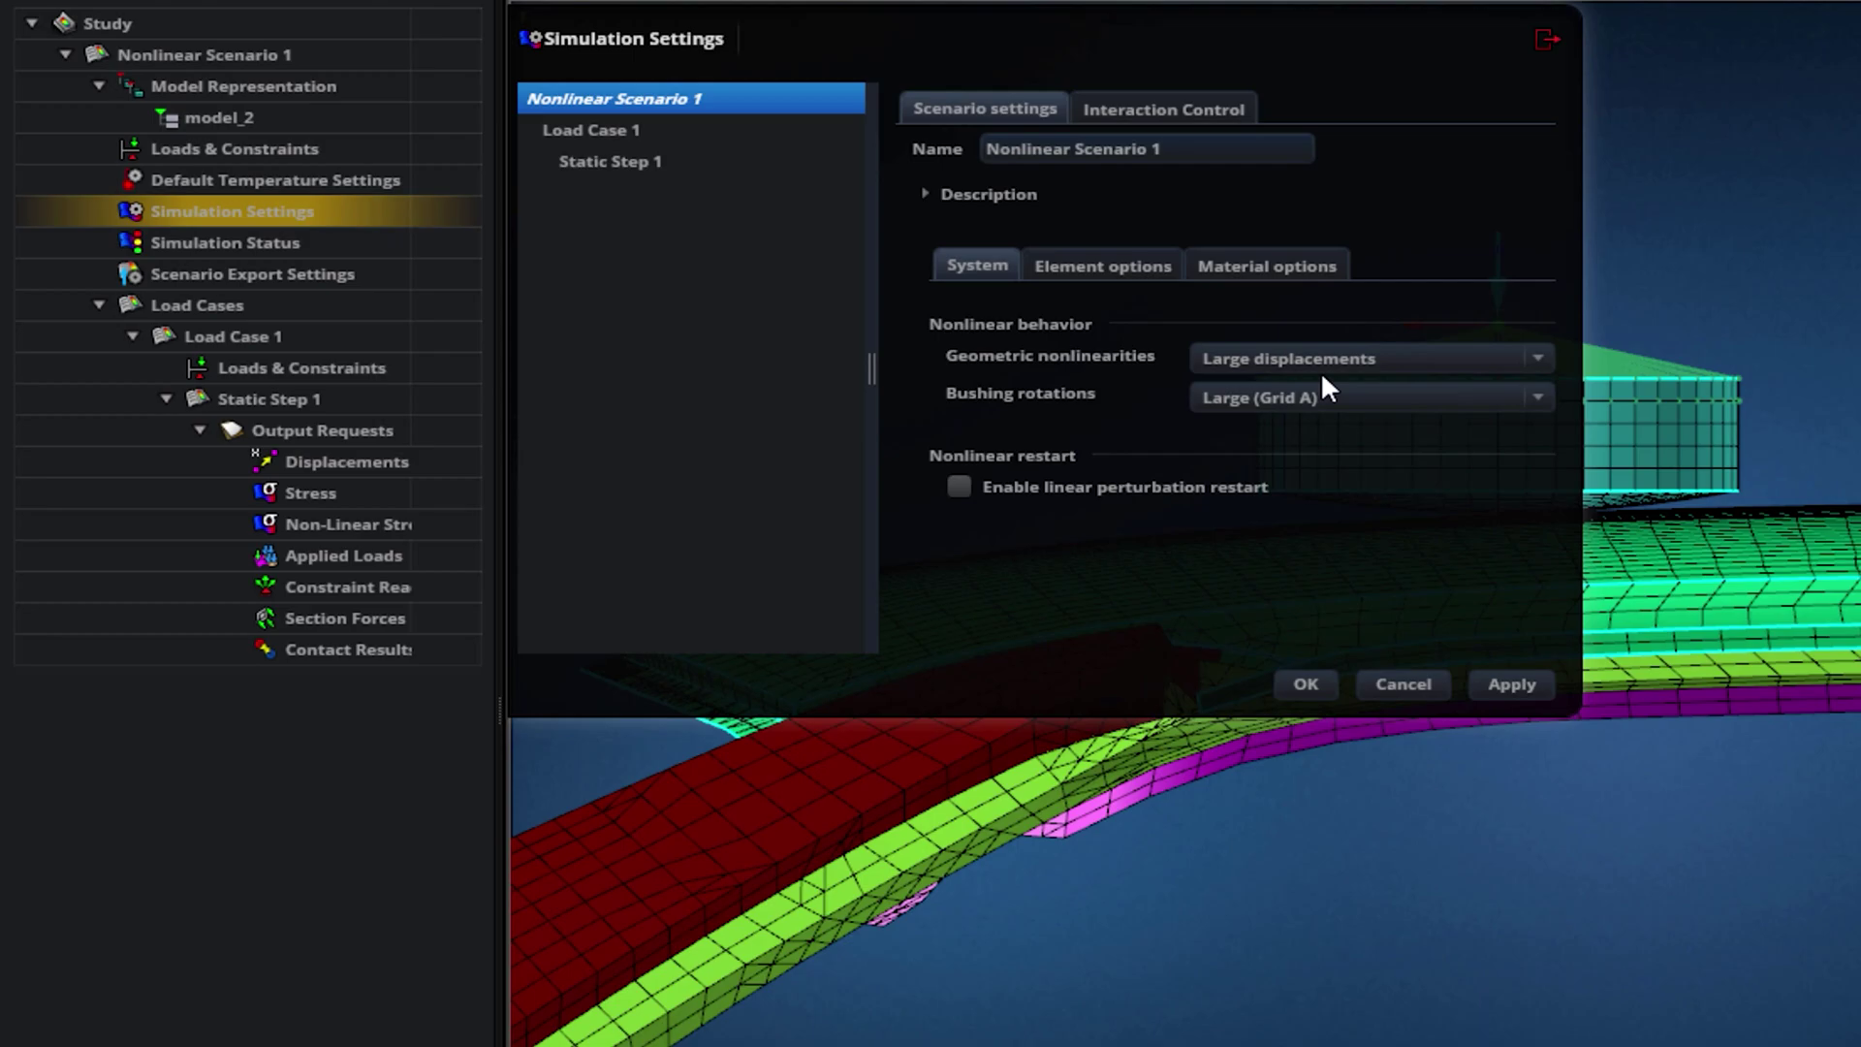
click(633, 168)
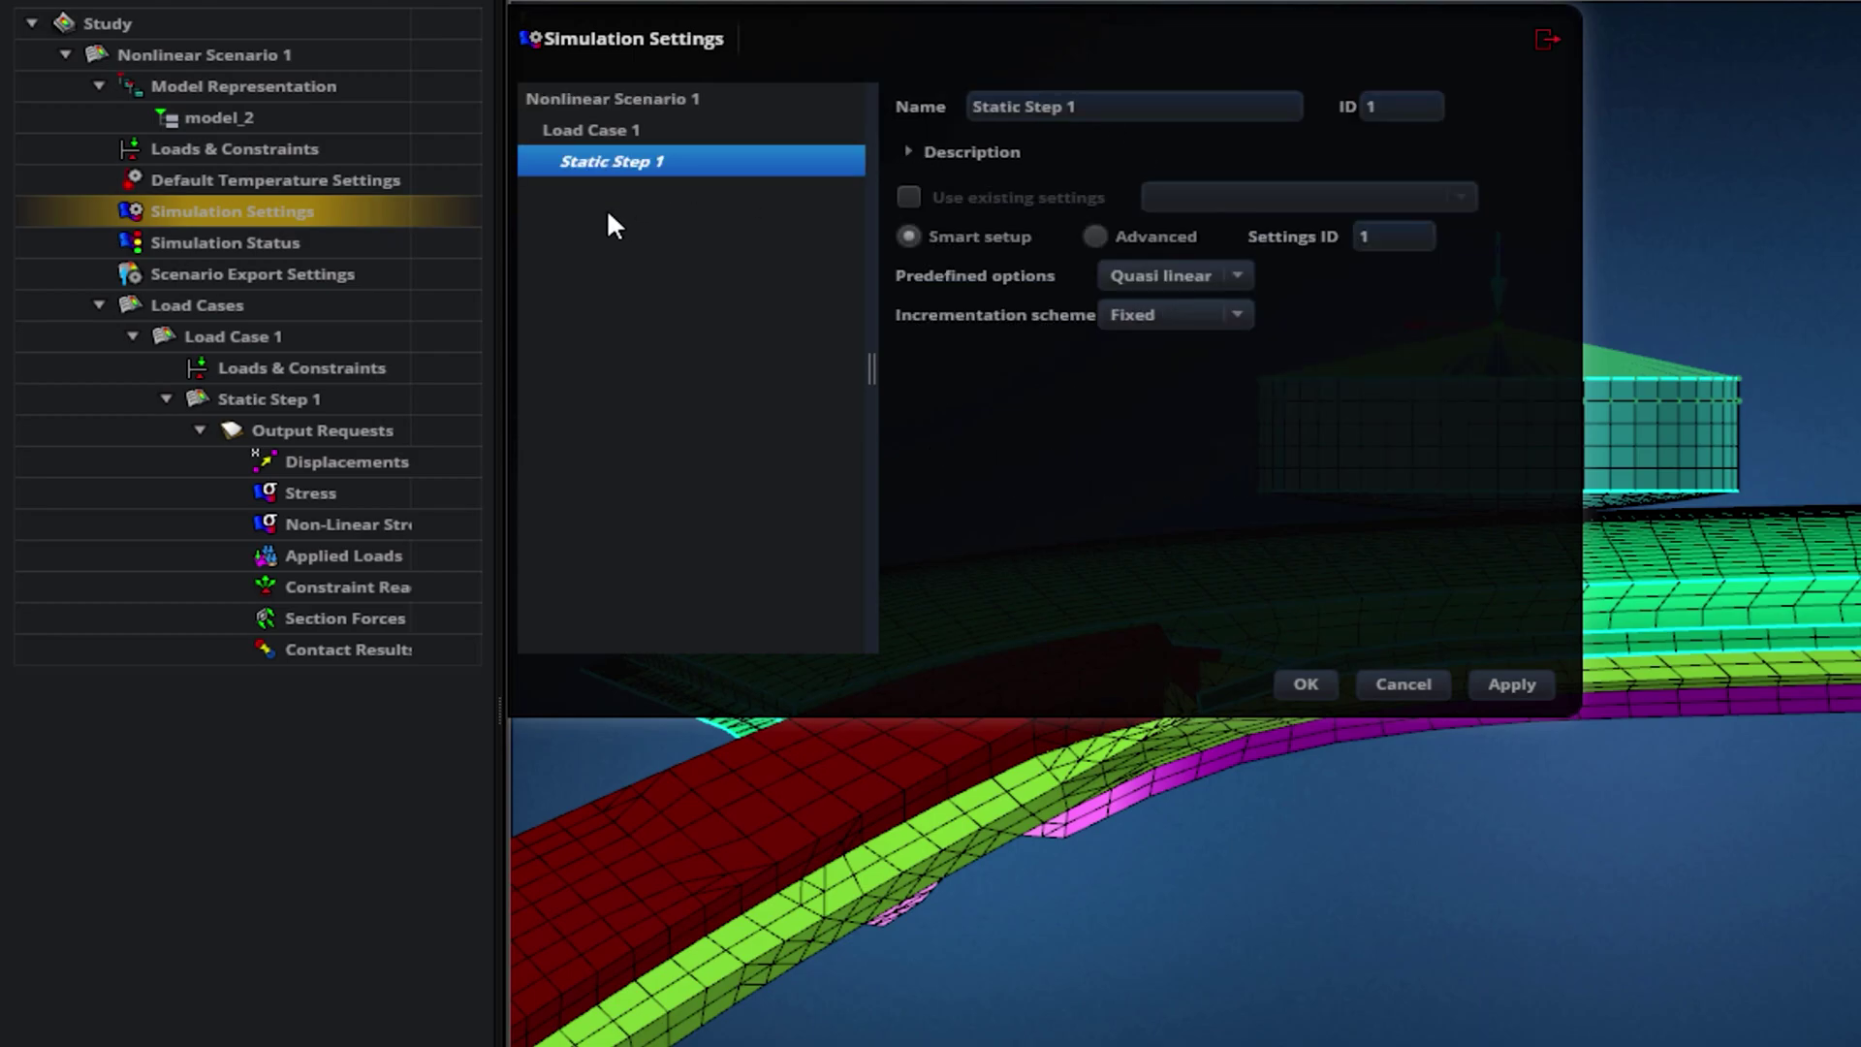
Set Static Step 1's incrementation scheme to Adaptive and artificial damping to Automatic.
click(1095, 238)
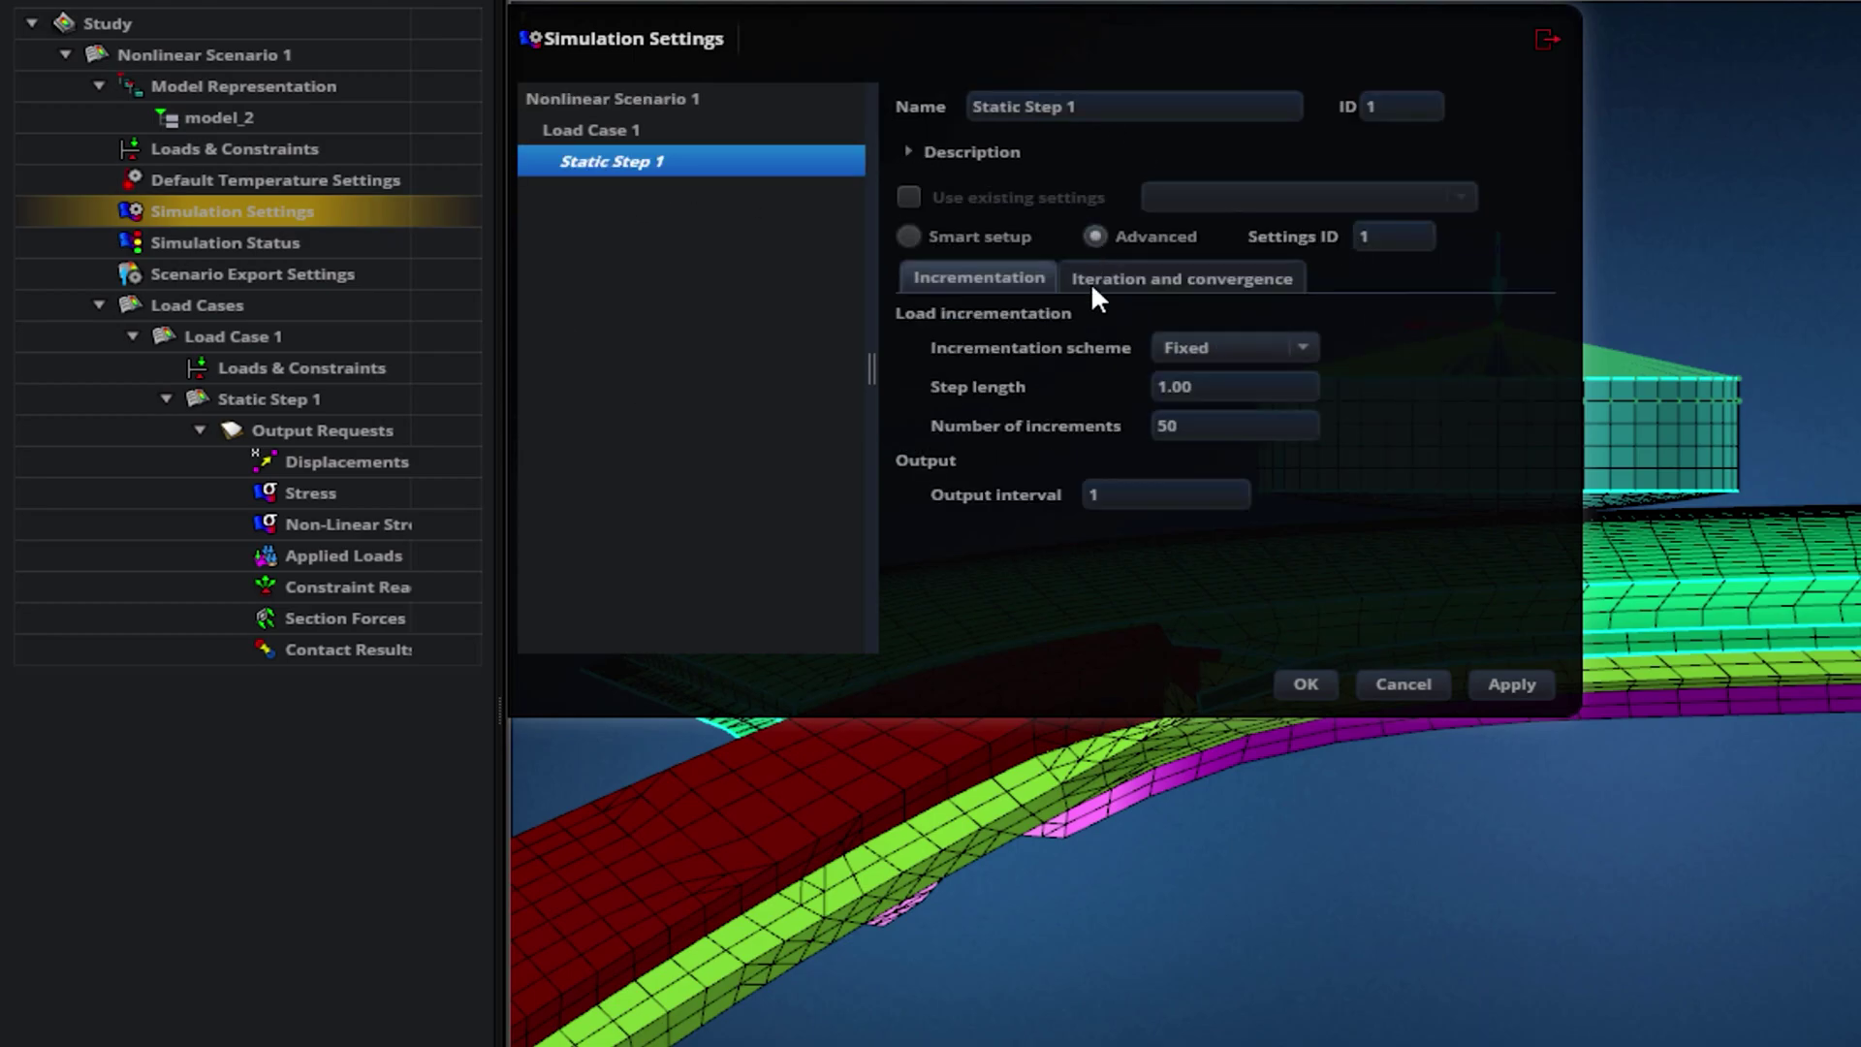
click(1298, 353)
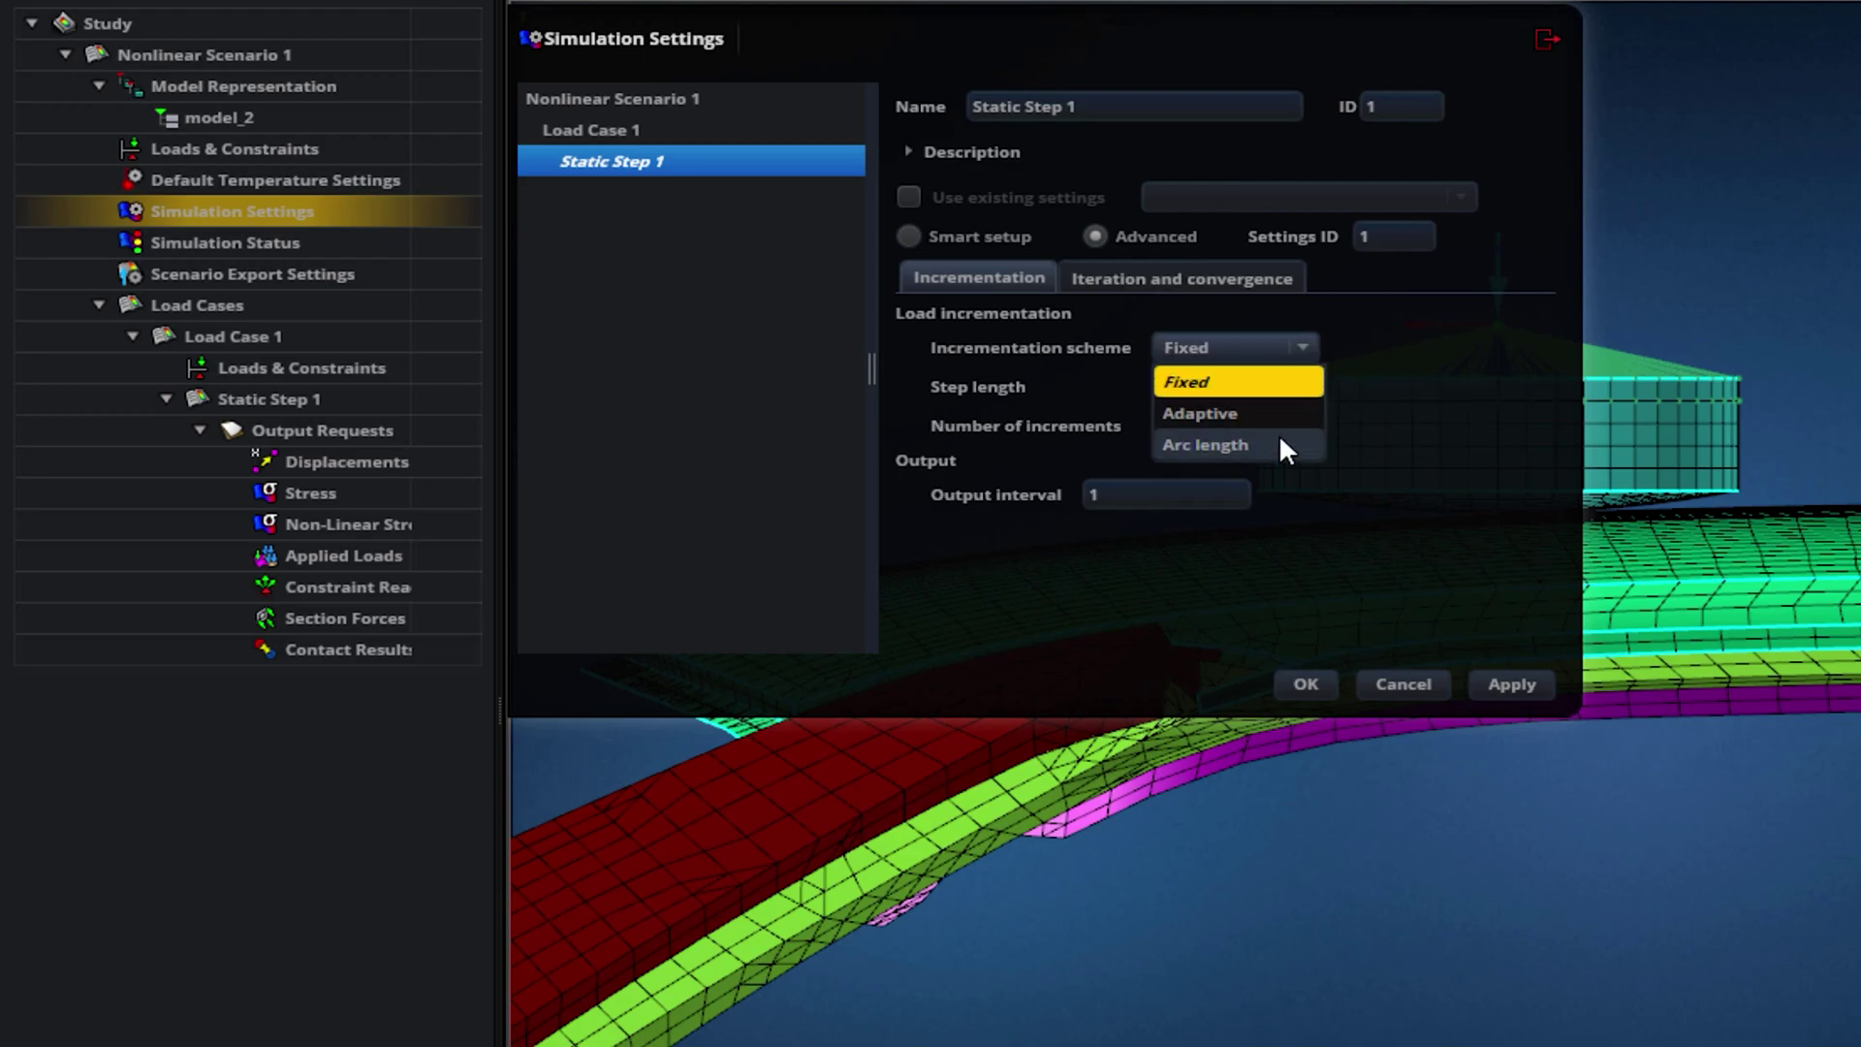
click(1265, 412)
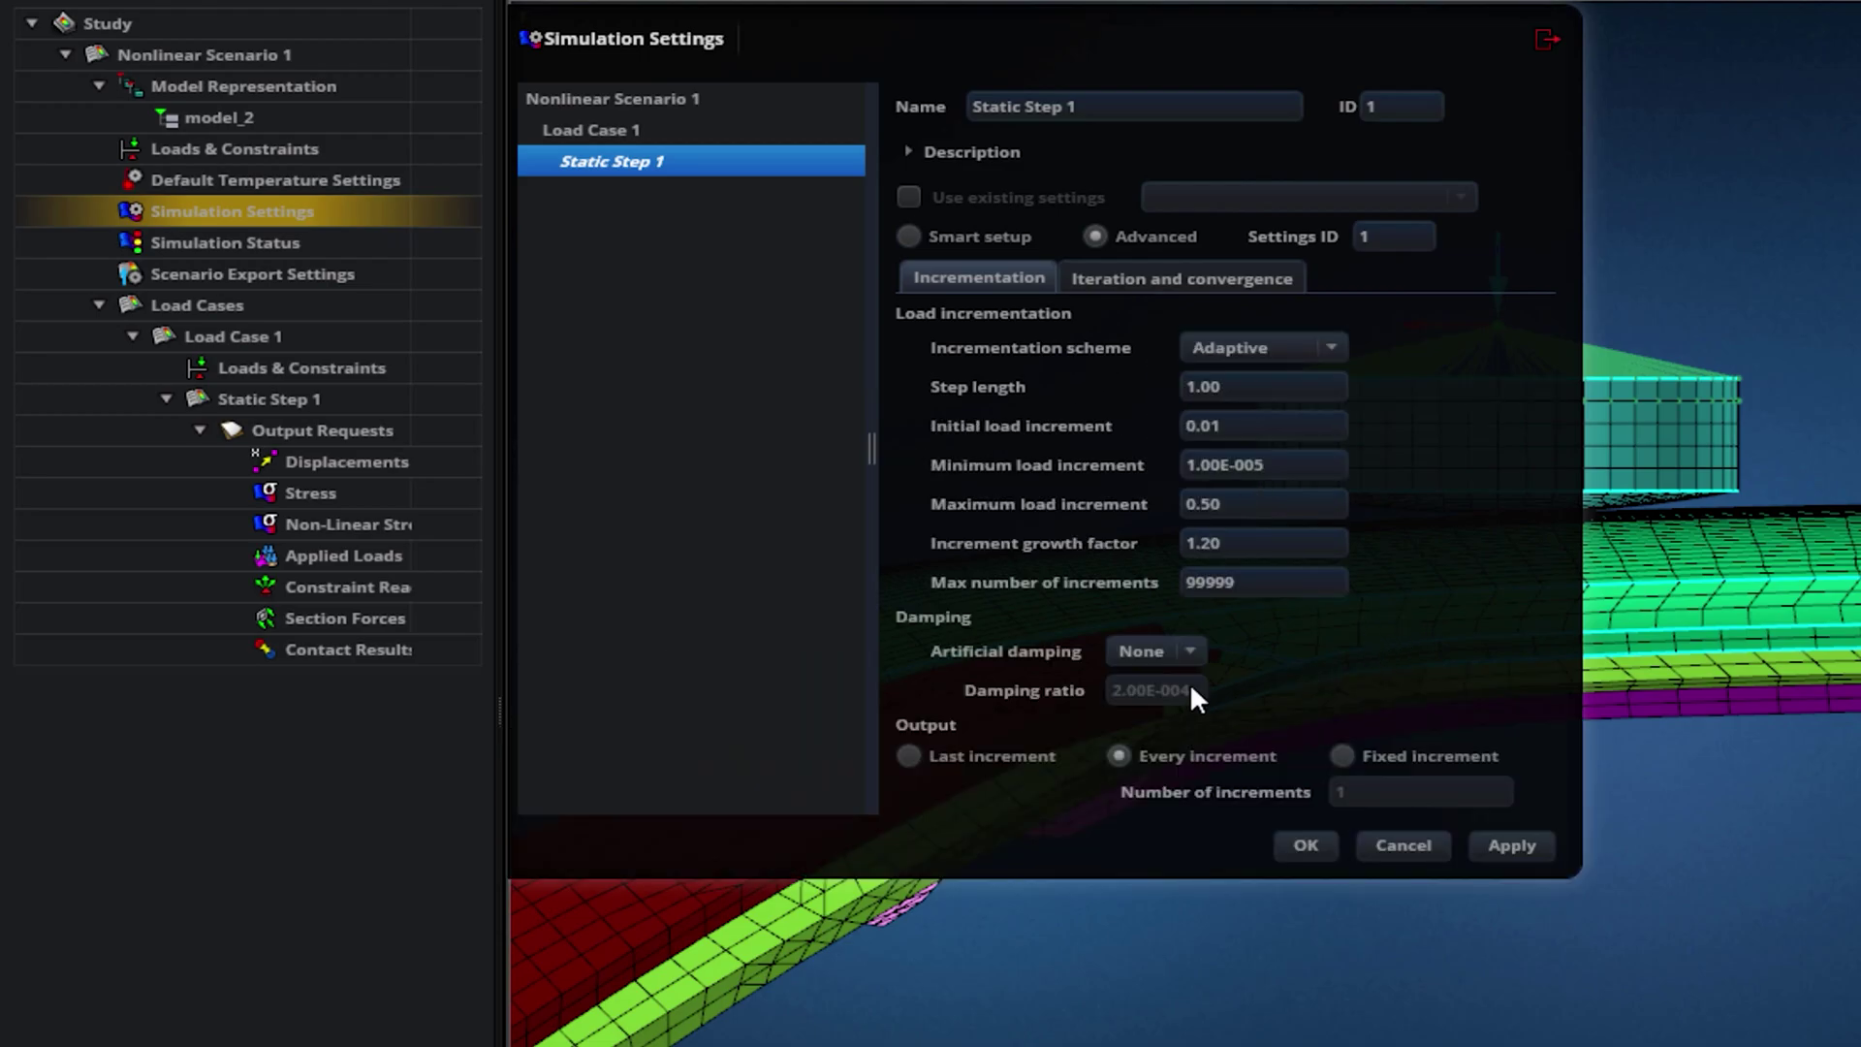
click(1181, 655)
click(1178, 776)
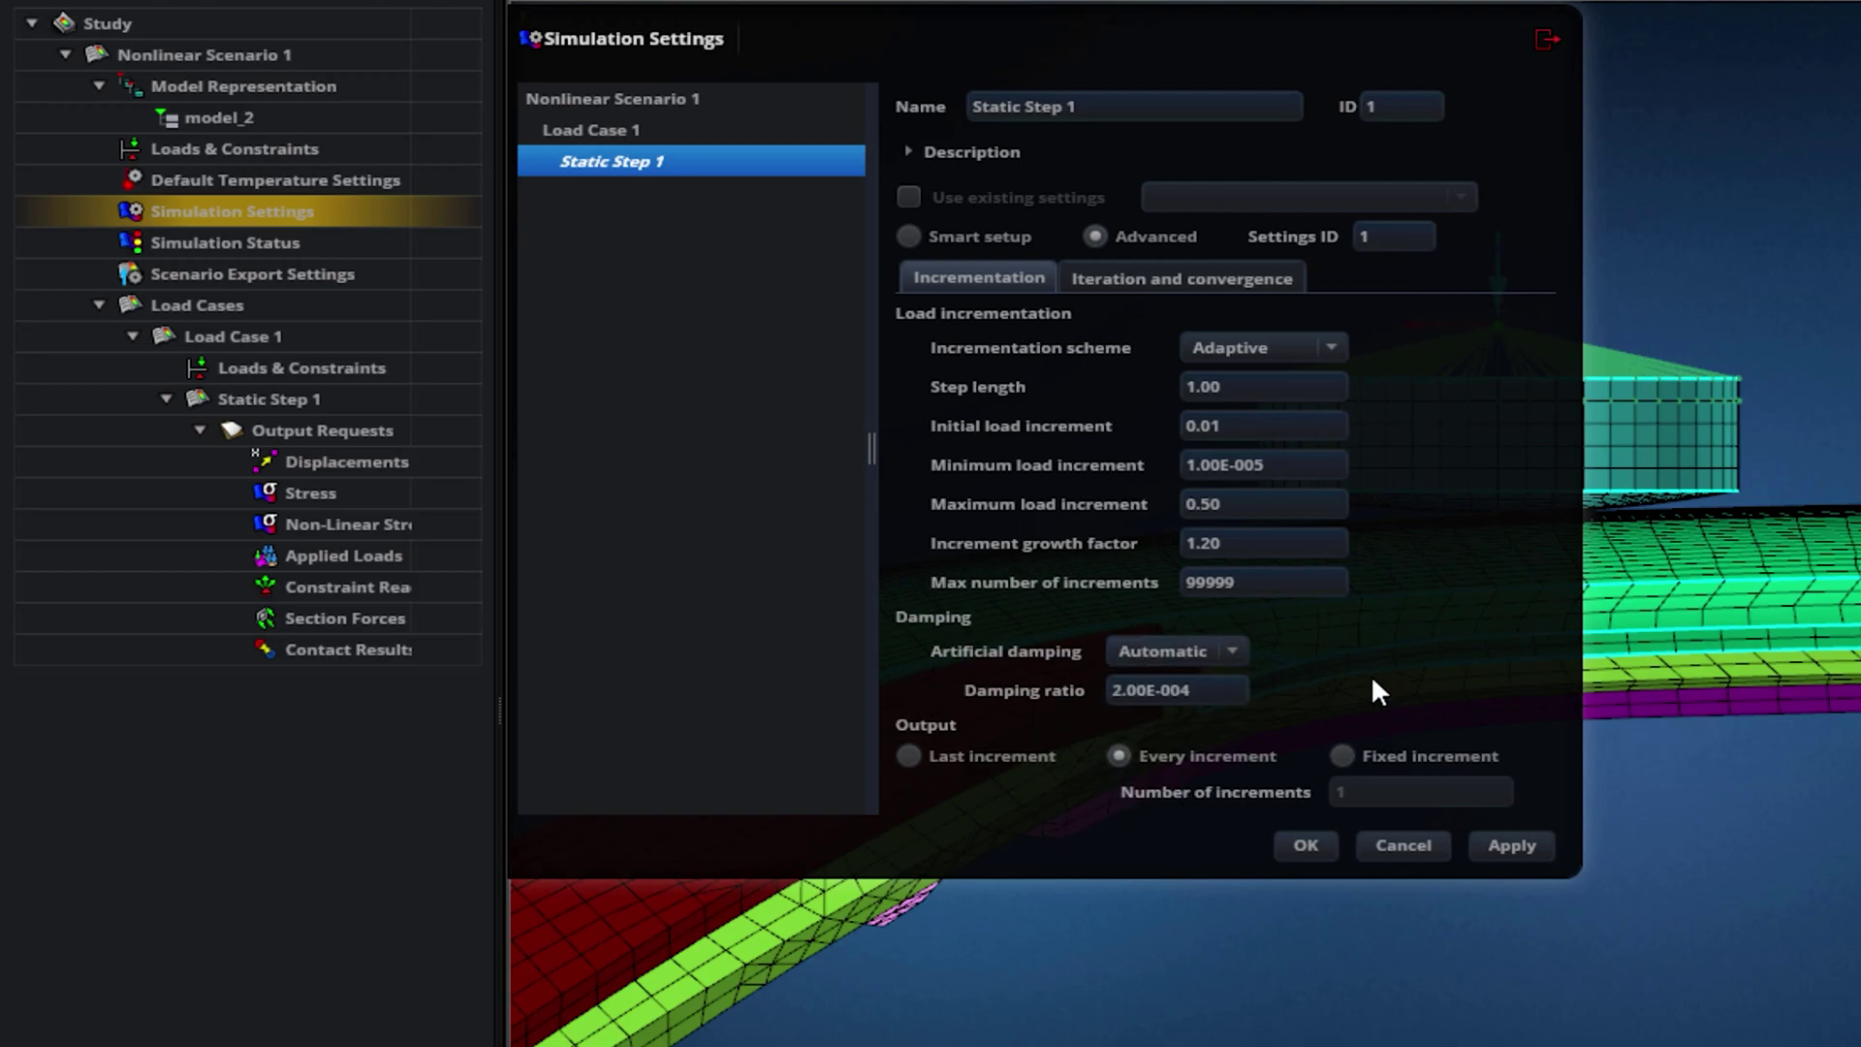
Set the minimum number of iterations to 2 and accept the simulation settings.
click(1180, 286)
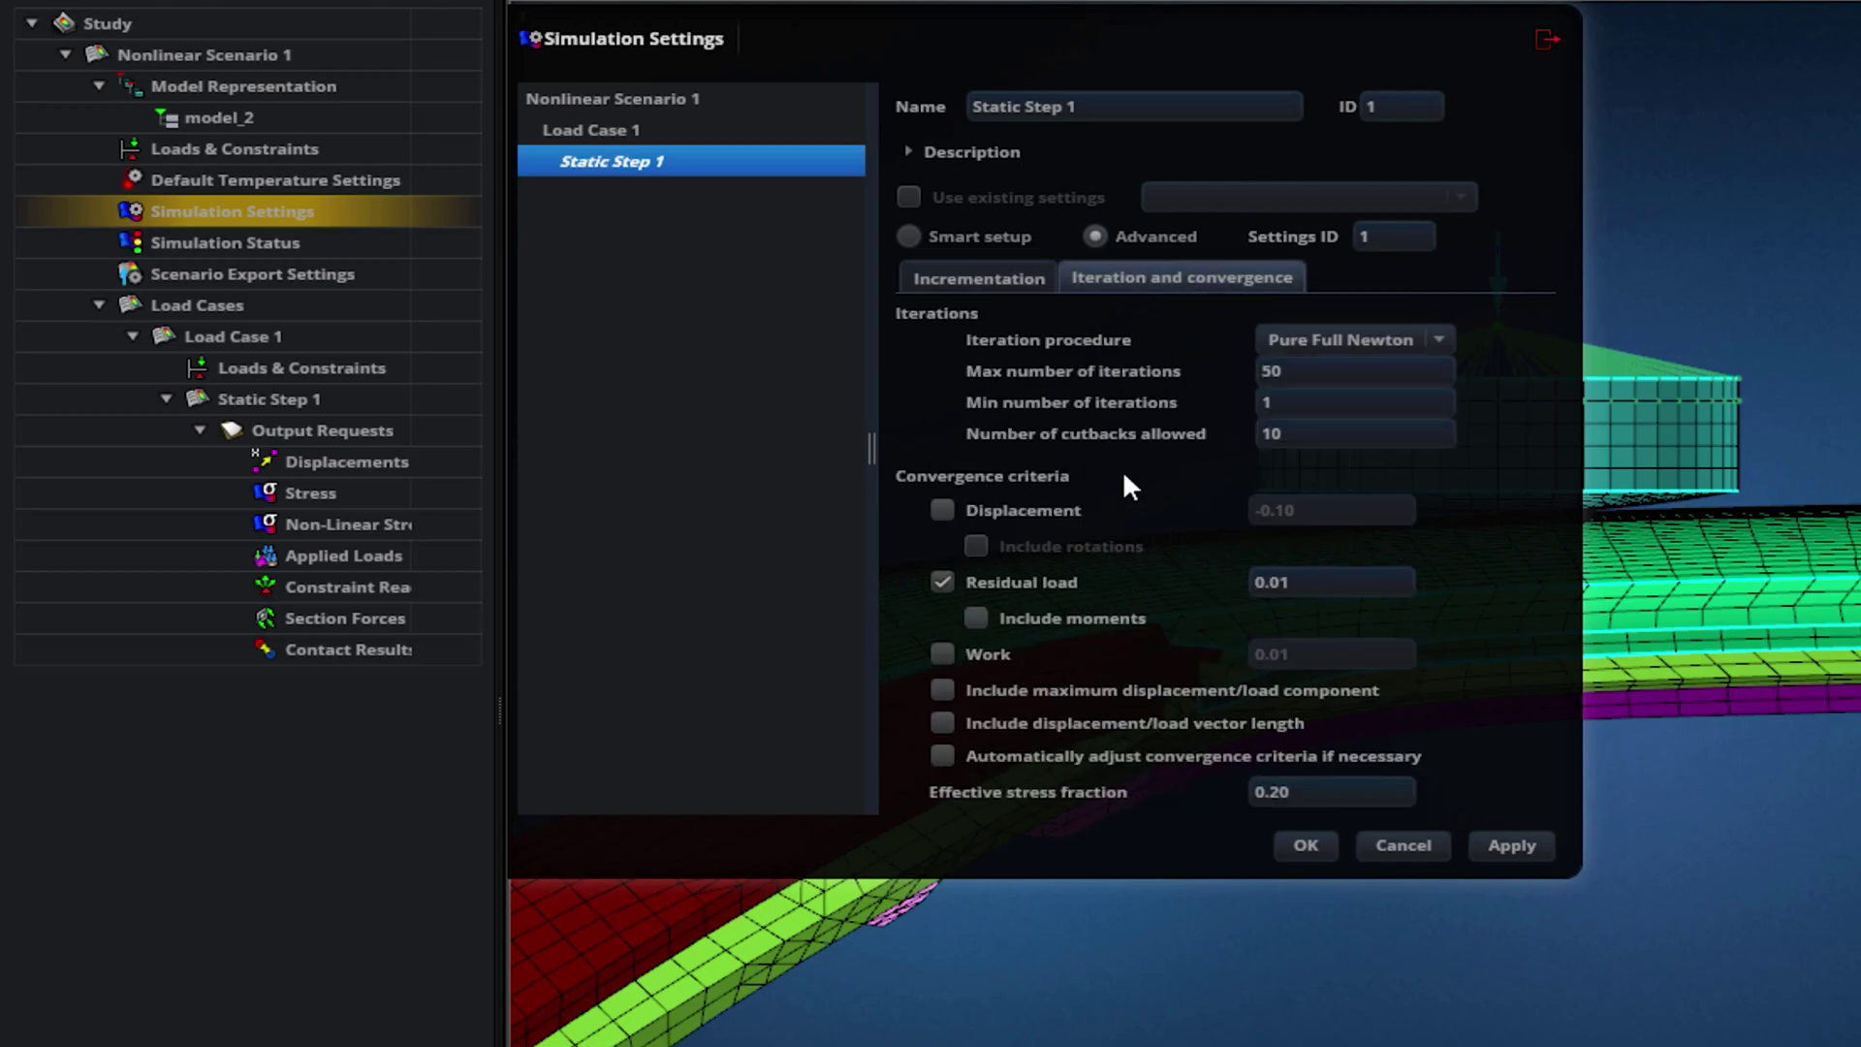
double_click(1298, 409)
text(2)
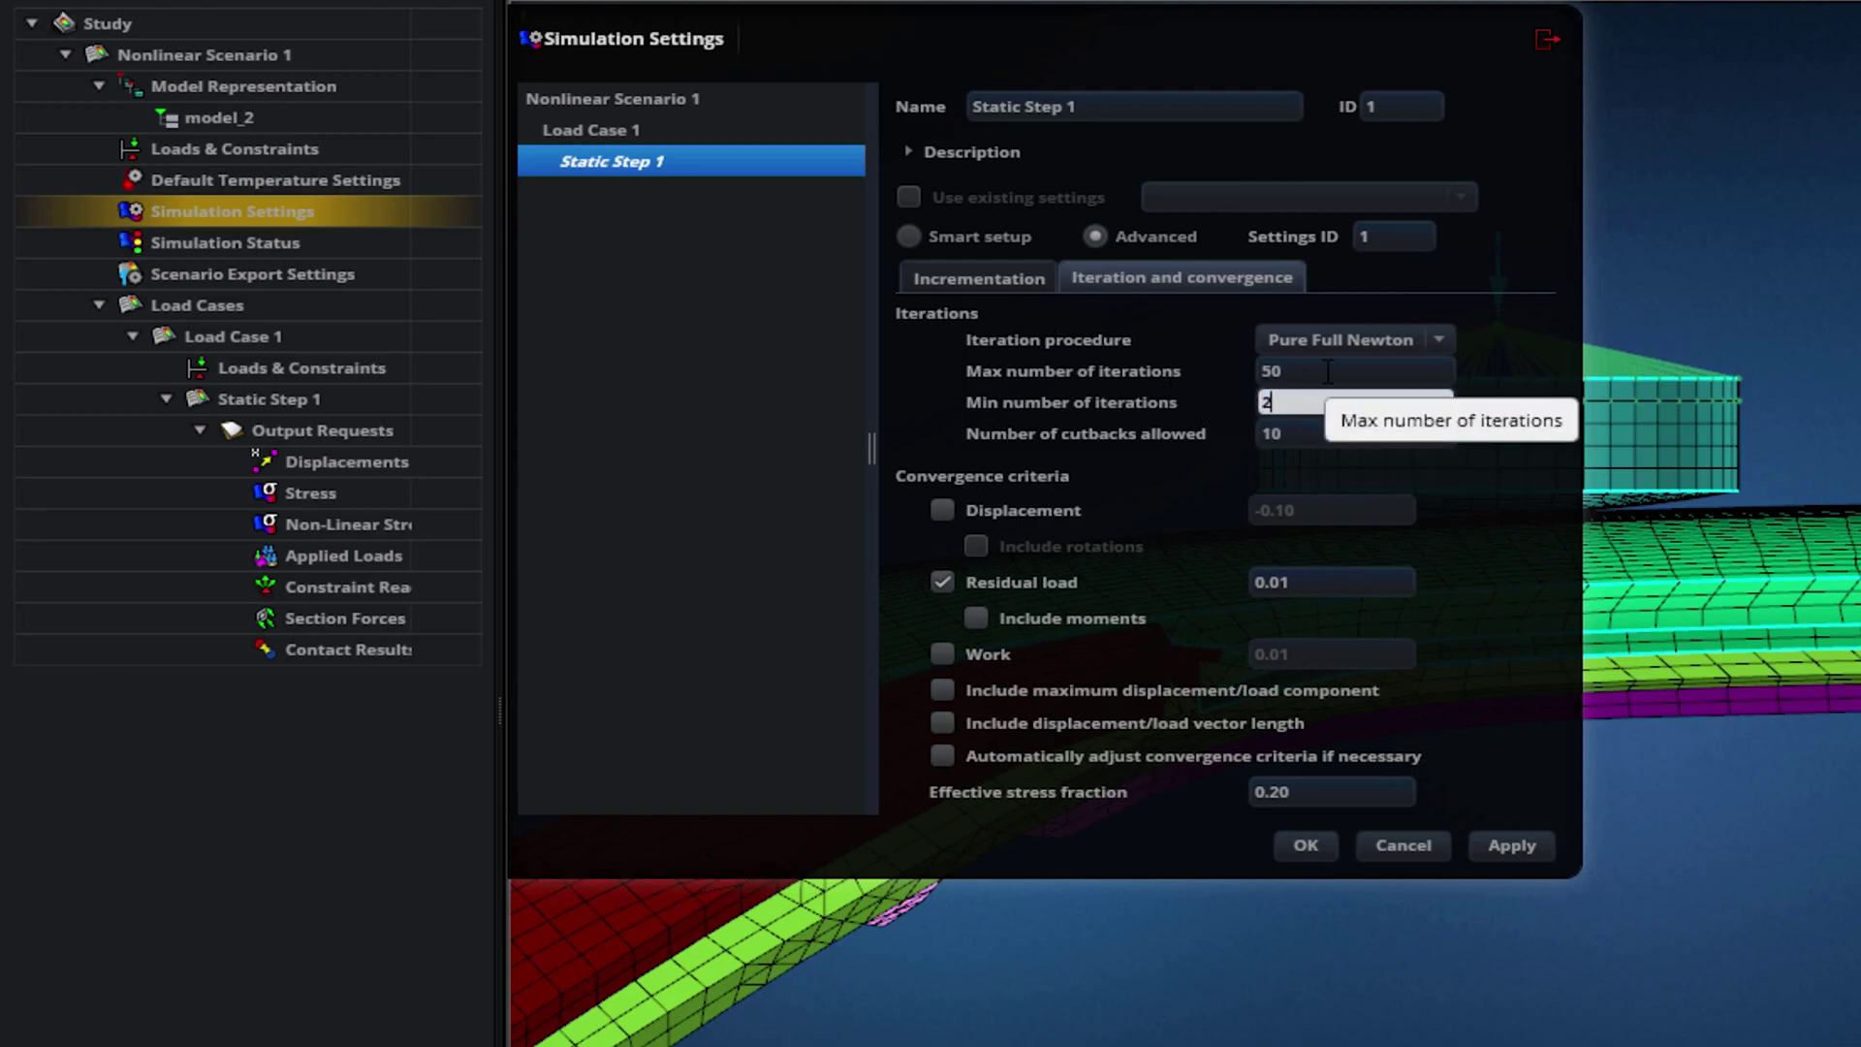
click(1551, 527)
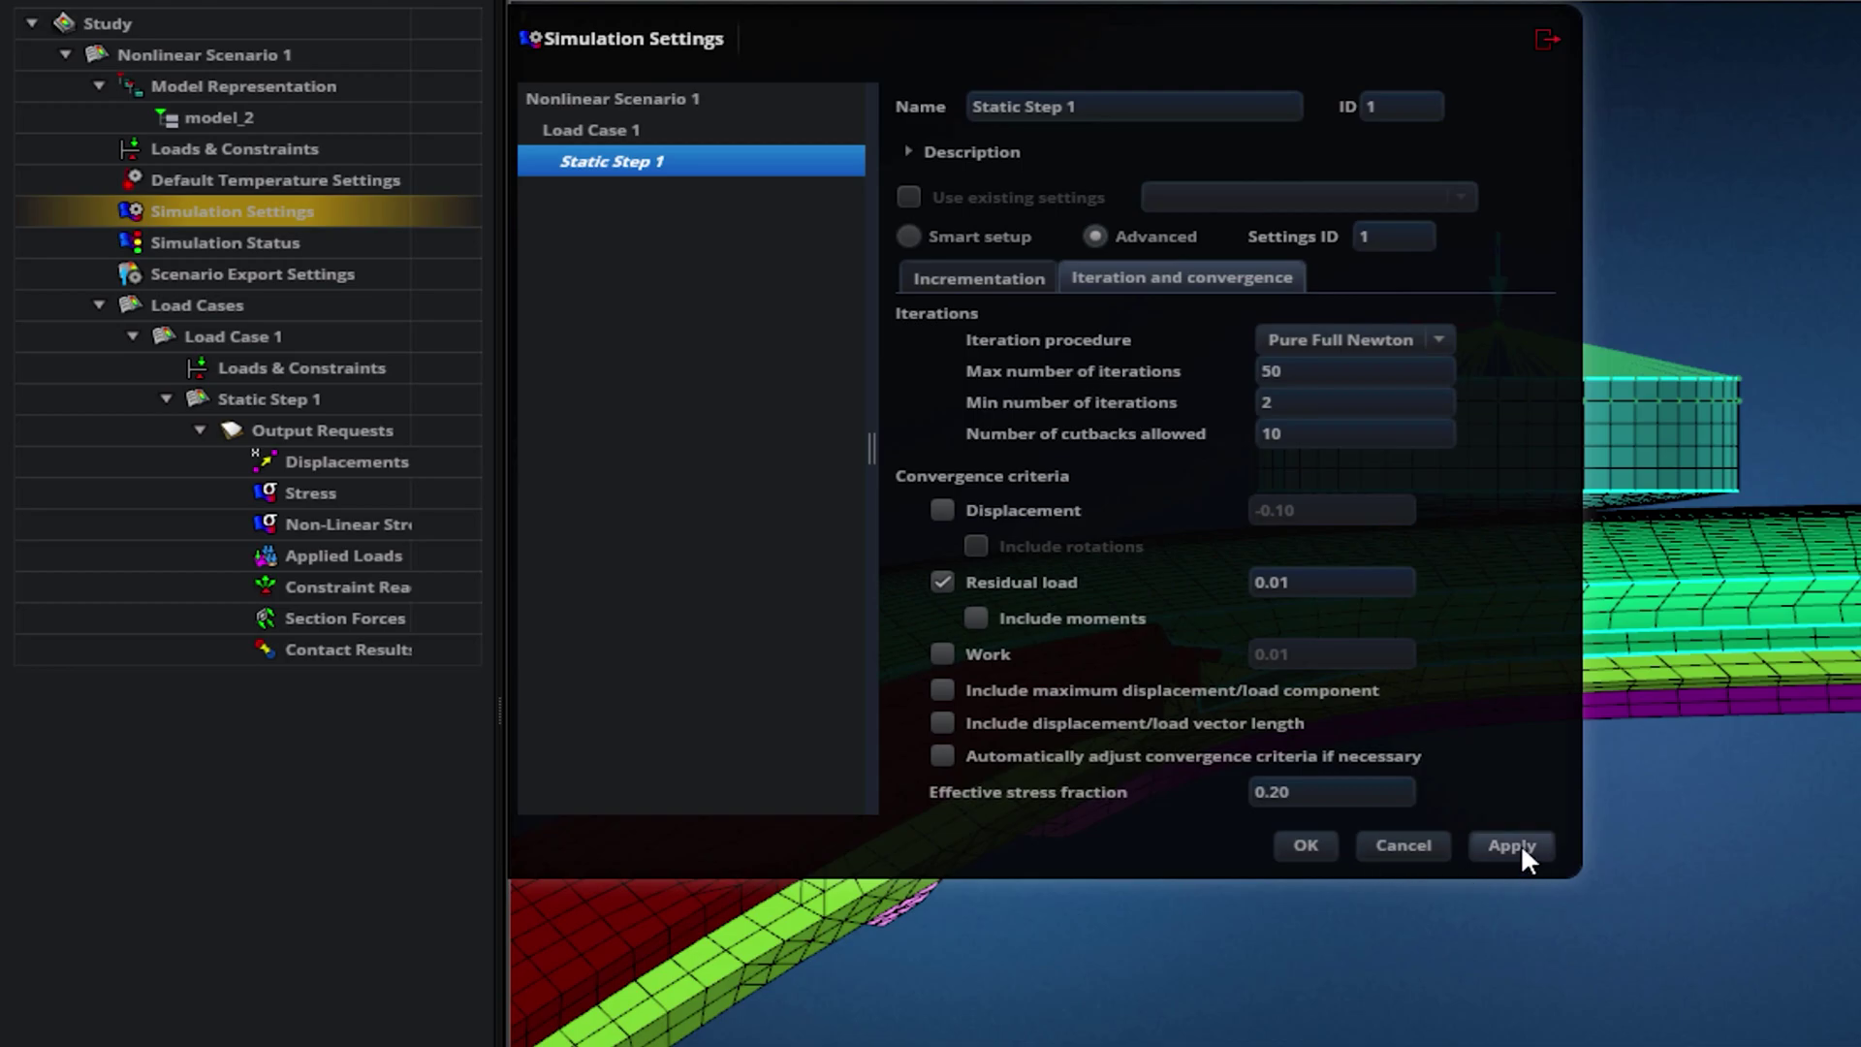
click(1306, 845)
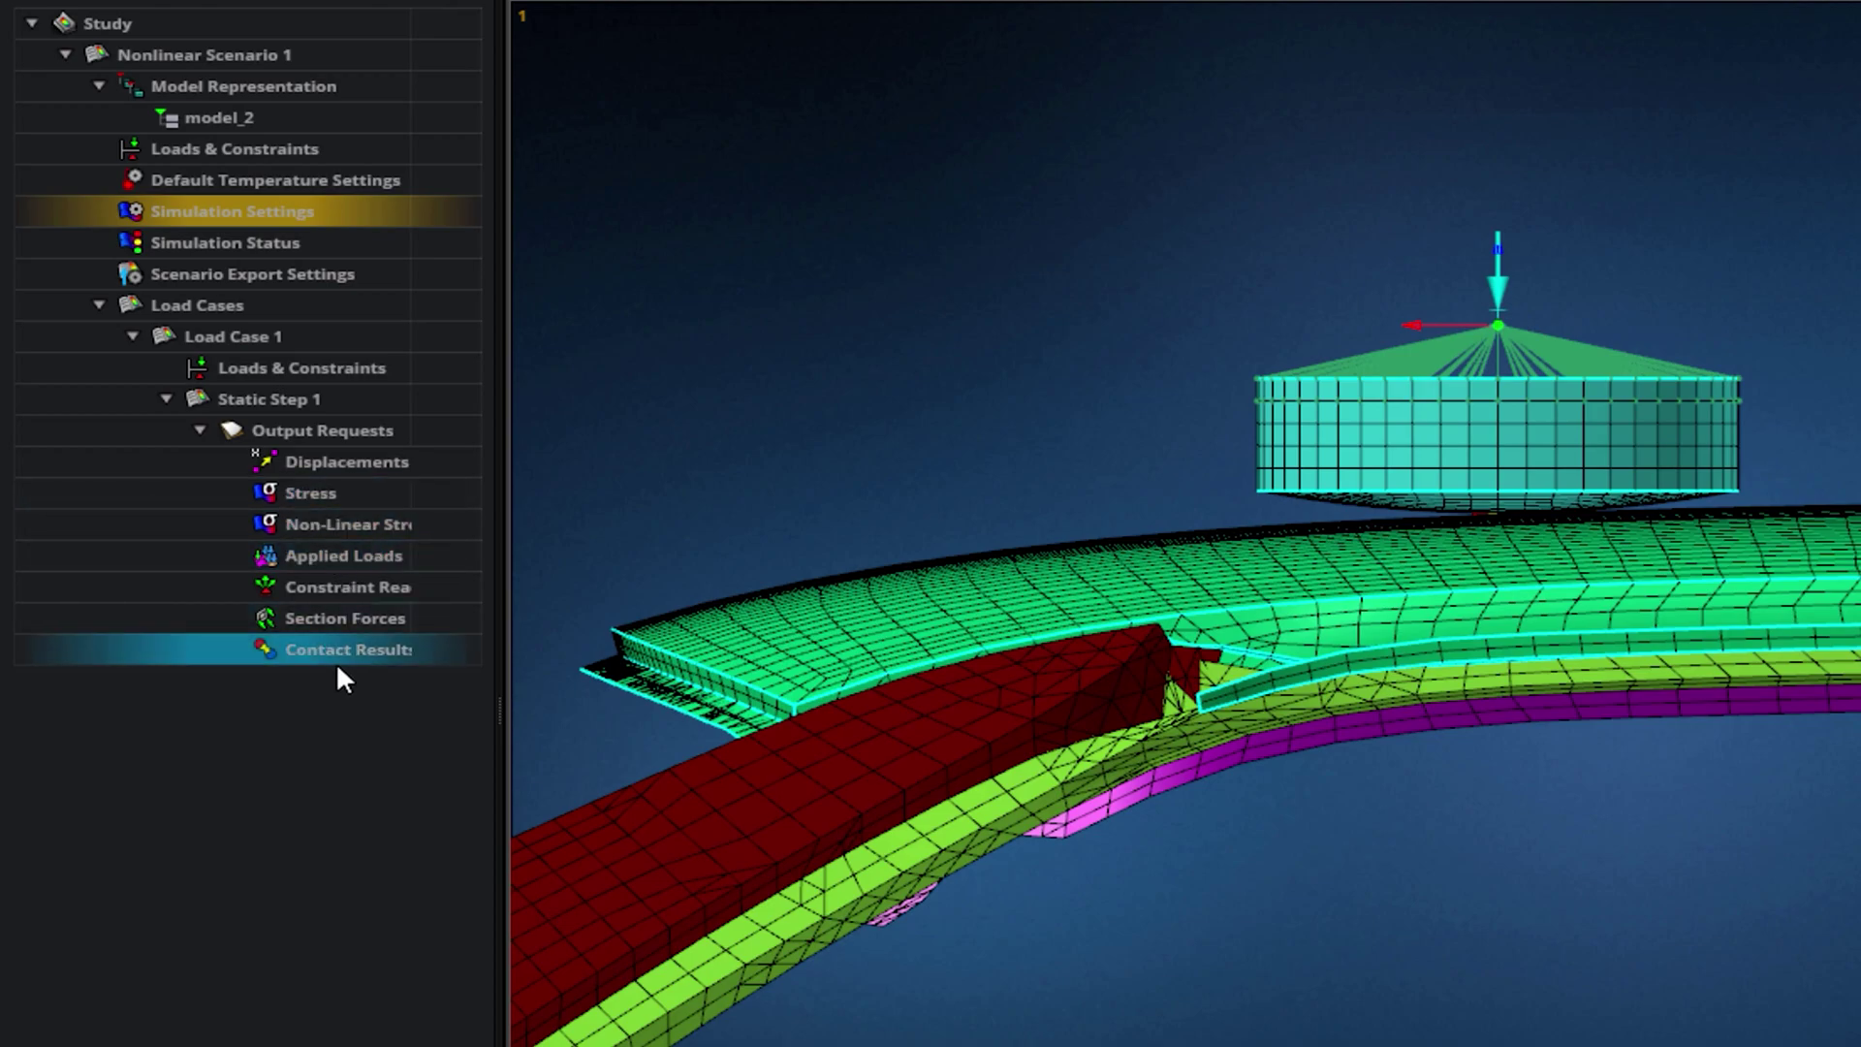
Export Nonlinear Scenario 1 to Nastran as indent_01.bdf in the demo1 folder.
right_click(212, 56)
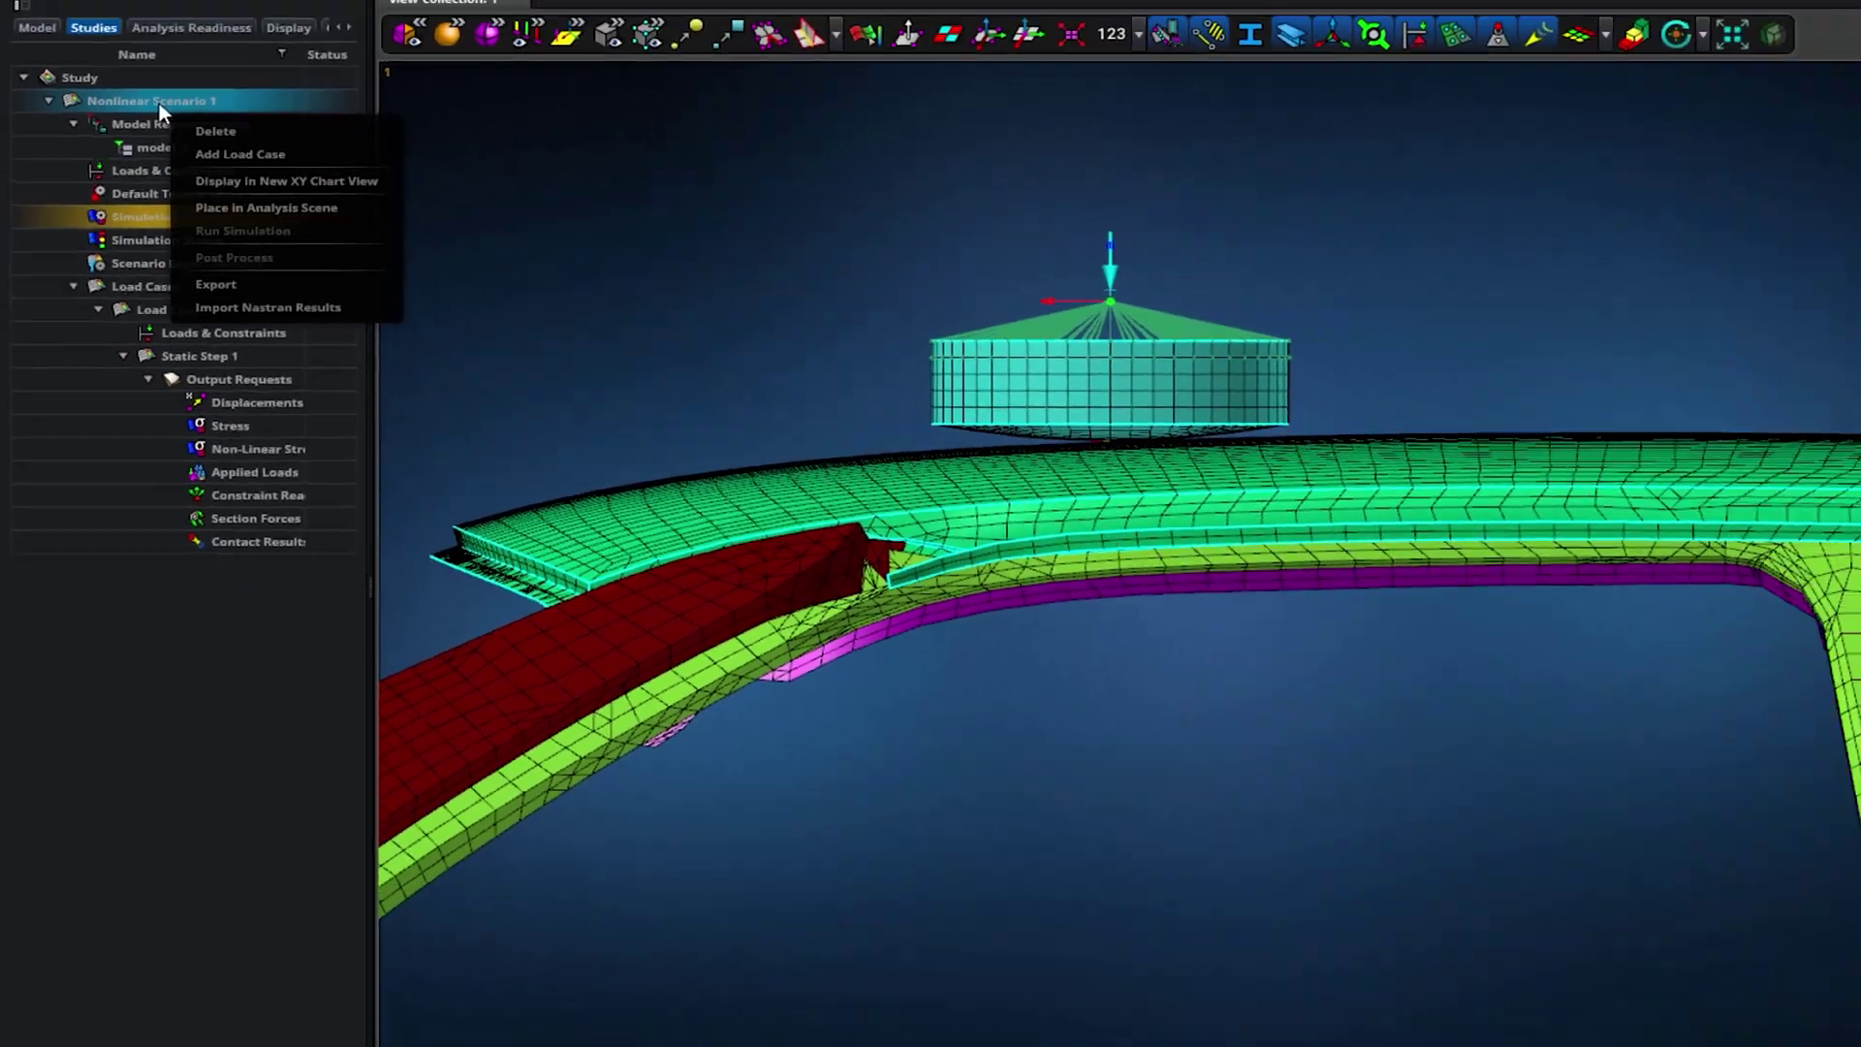
click(184, 274)
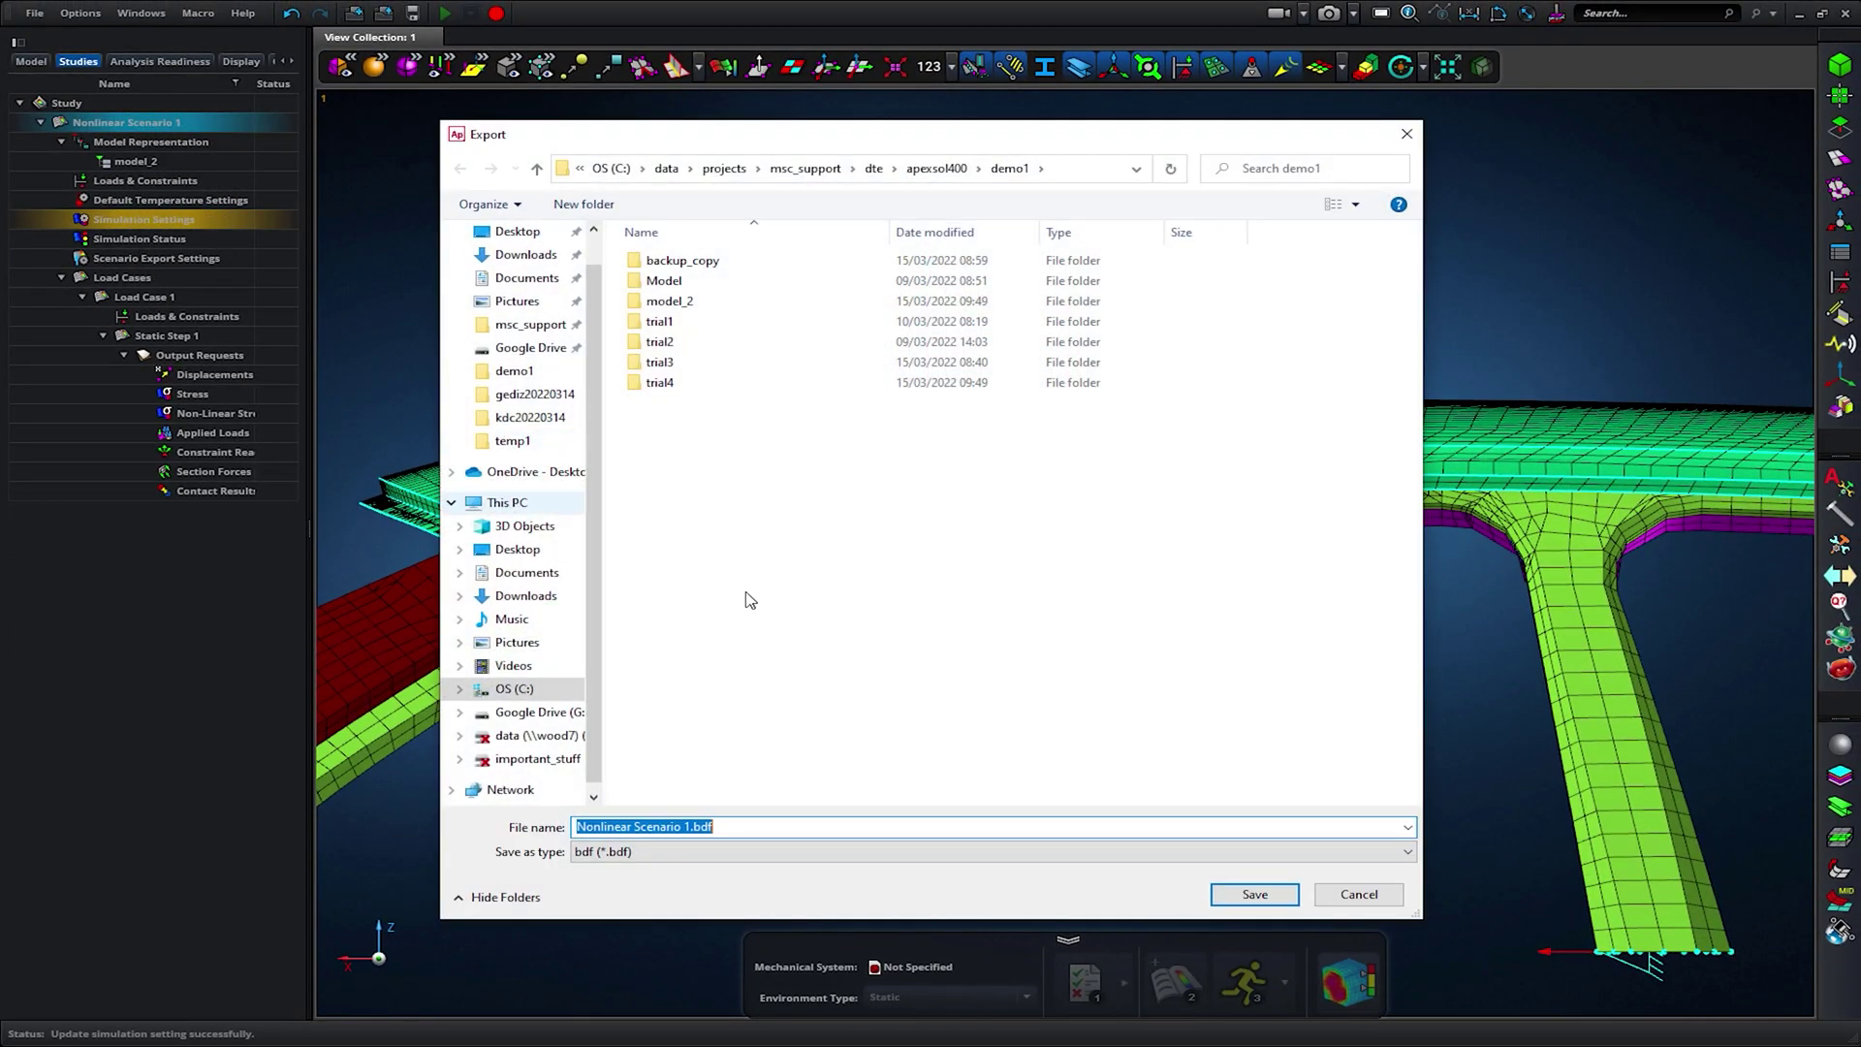
text(i)
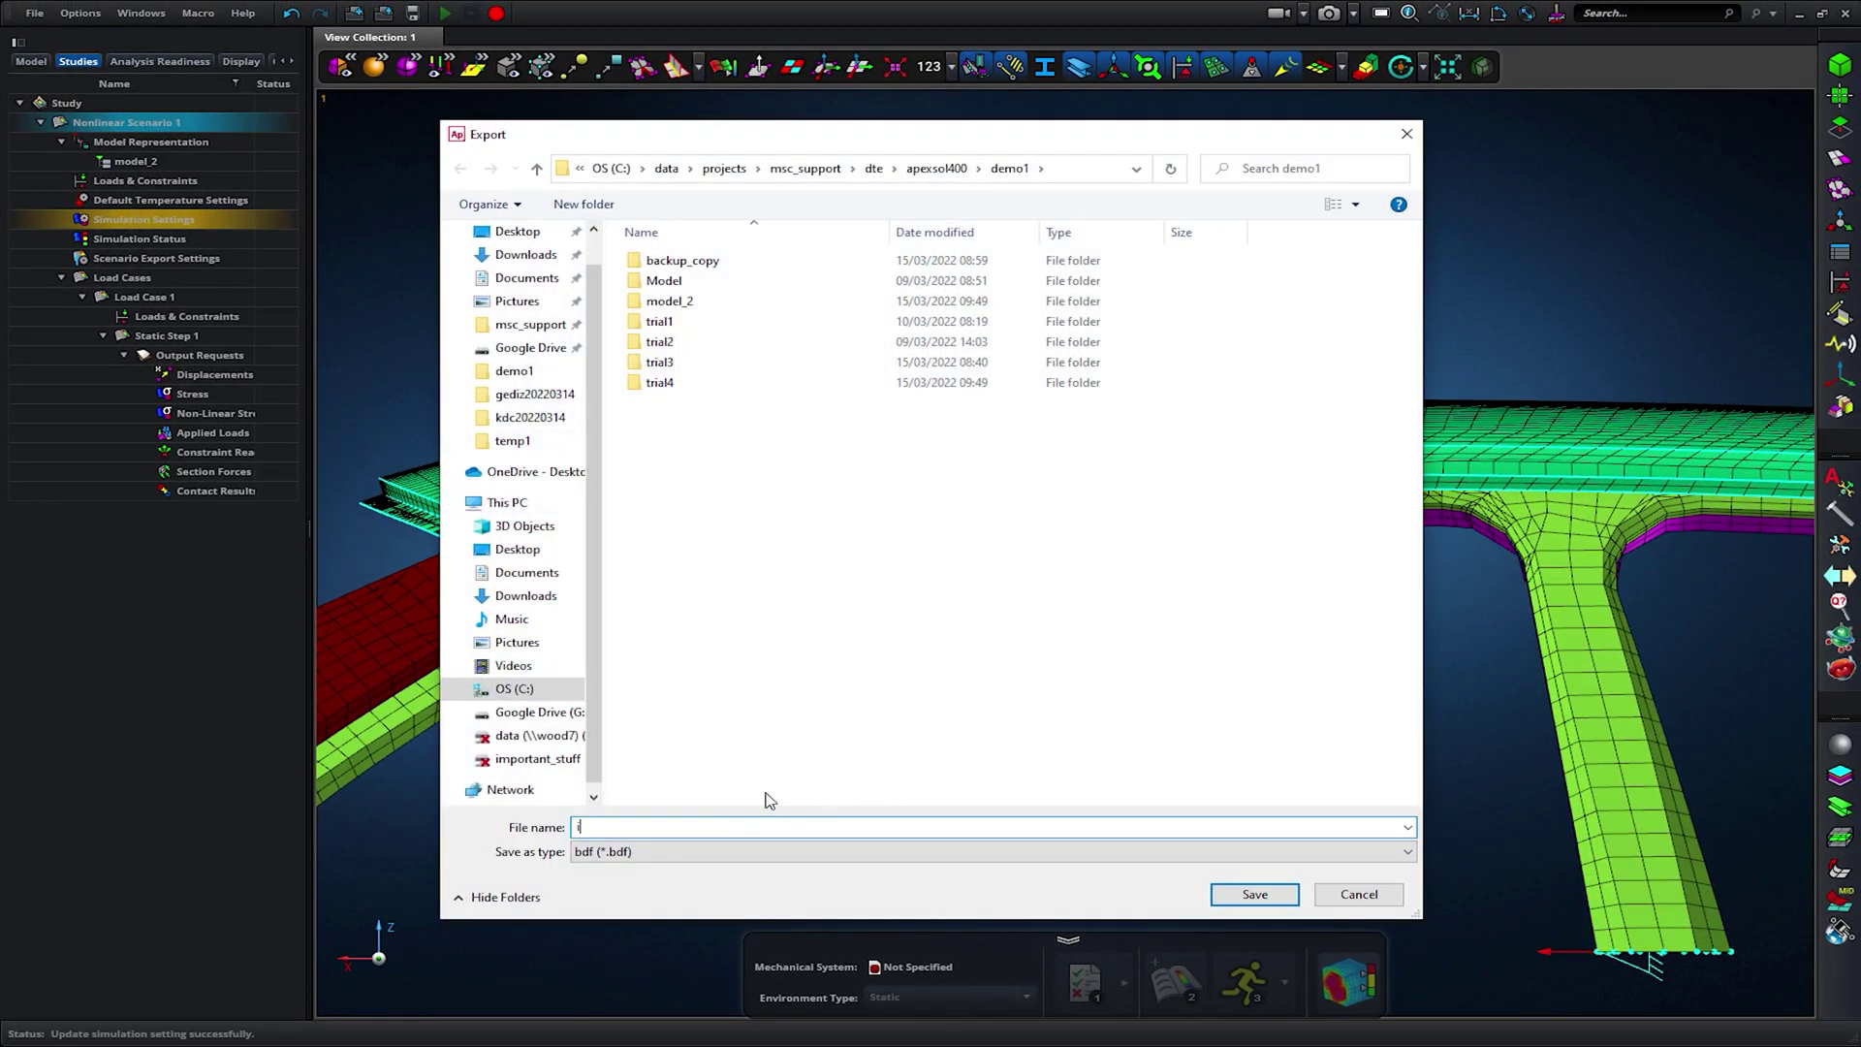
text(ndent_)
text(01)
key(Return)
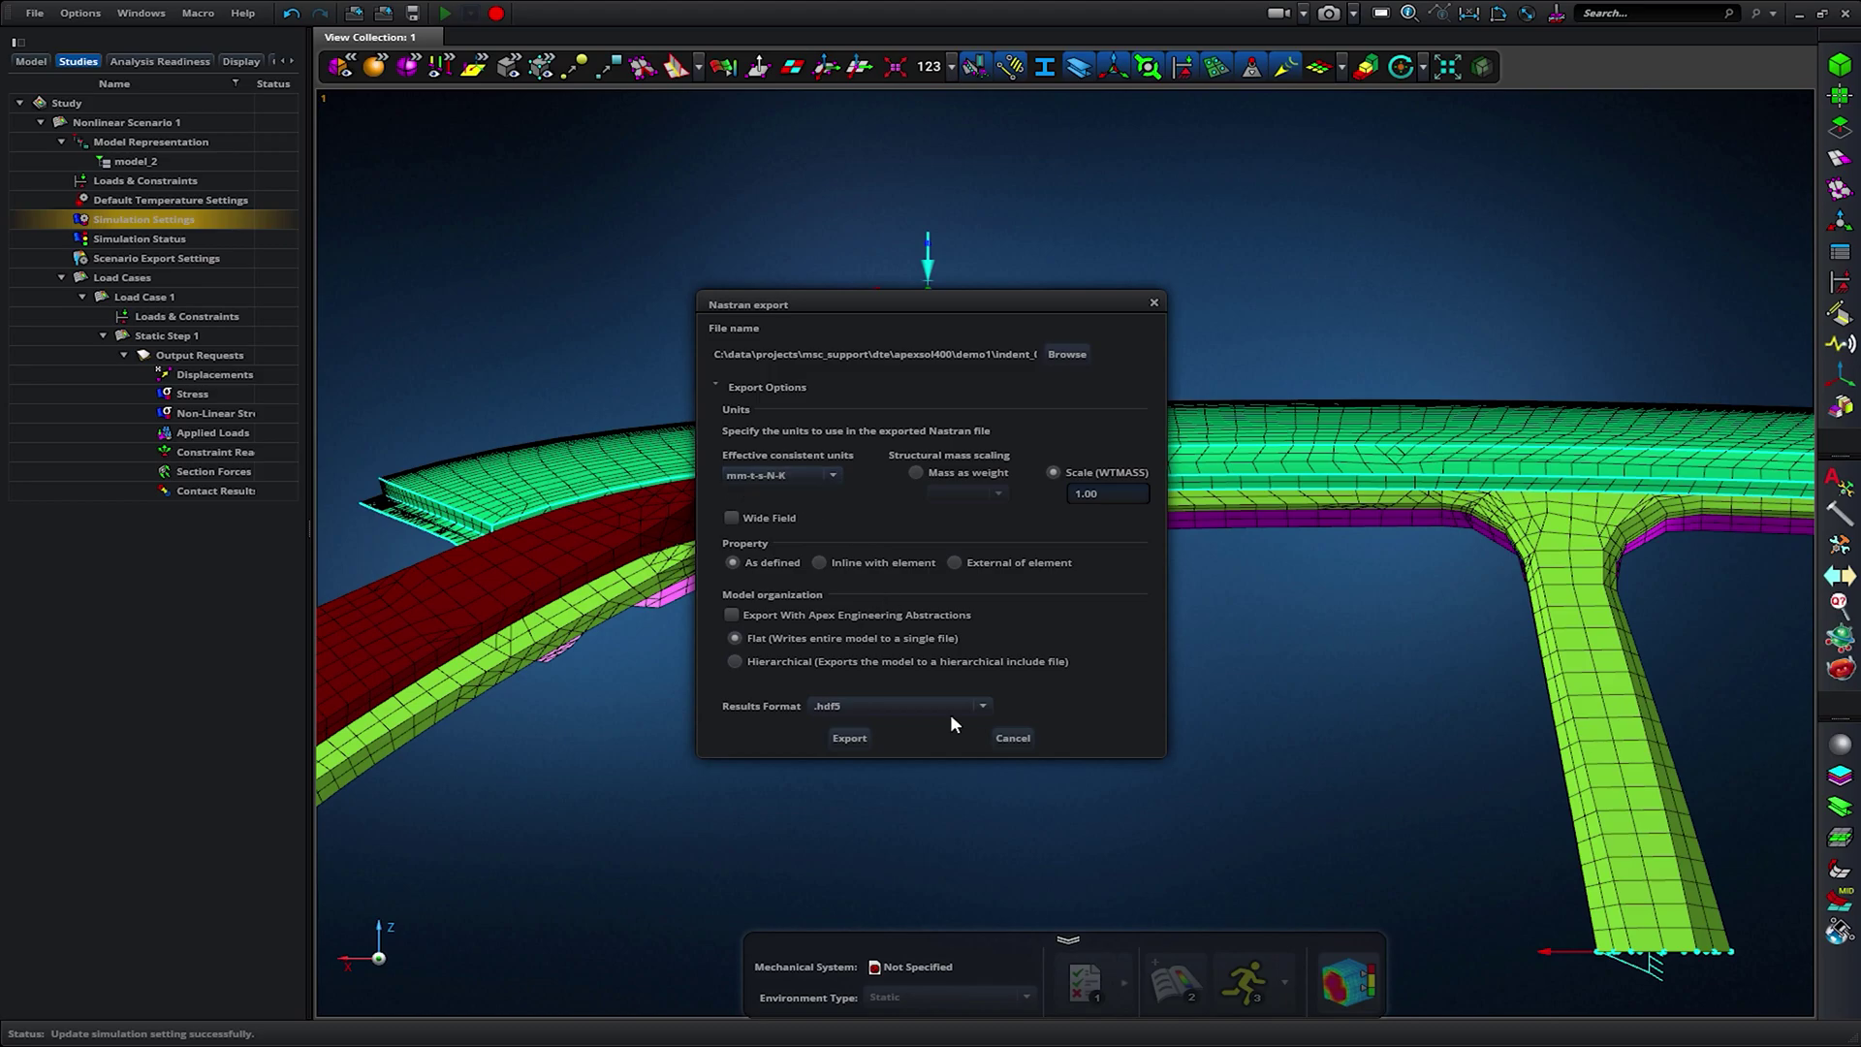
click(850, 738)
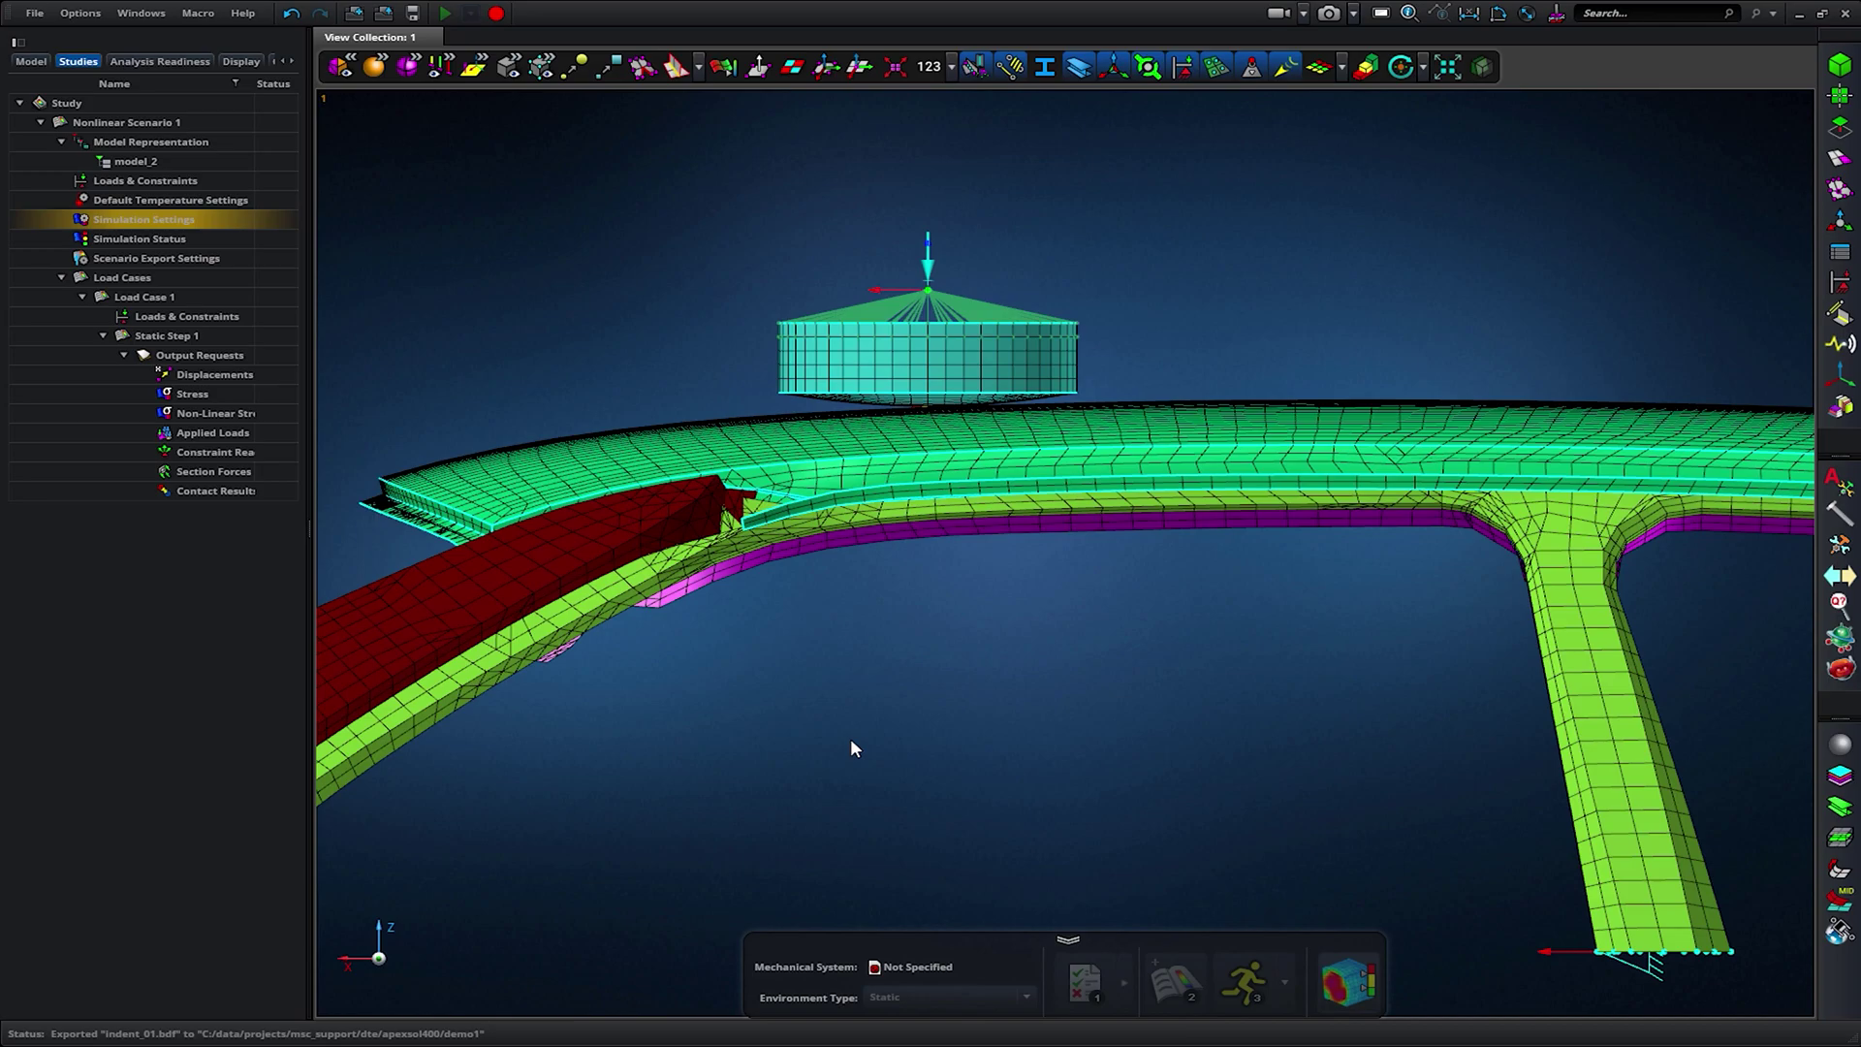
Import the Nastran results file indent_01.h5 into Nonlinear Scenario 1.
right_click(175, 123)
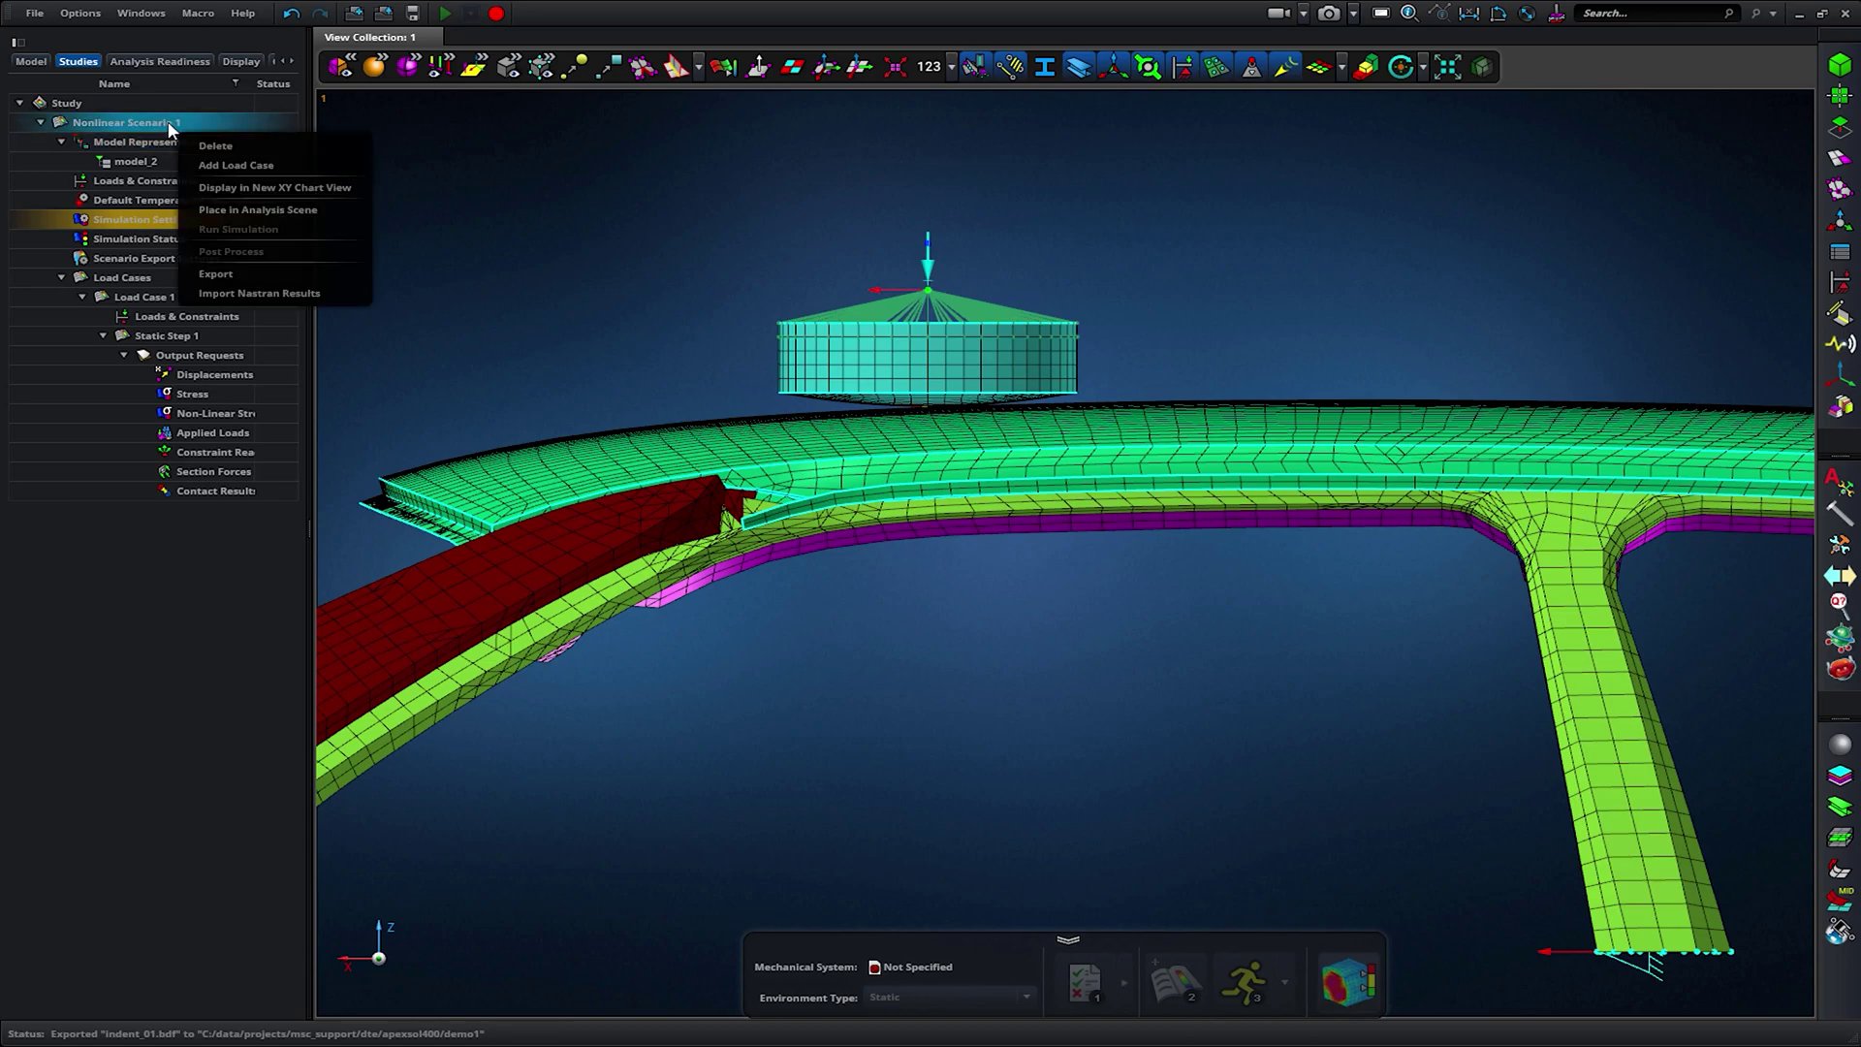
click(252, 294)
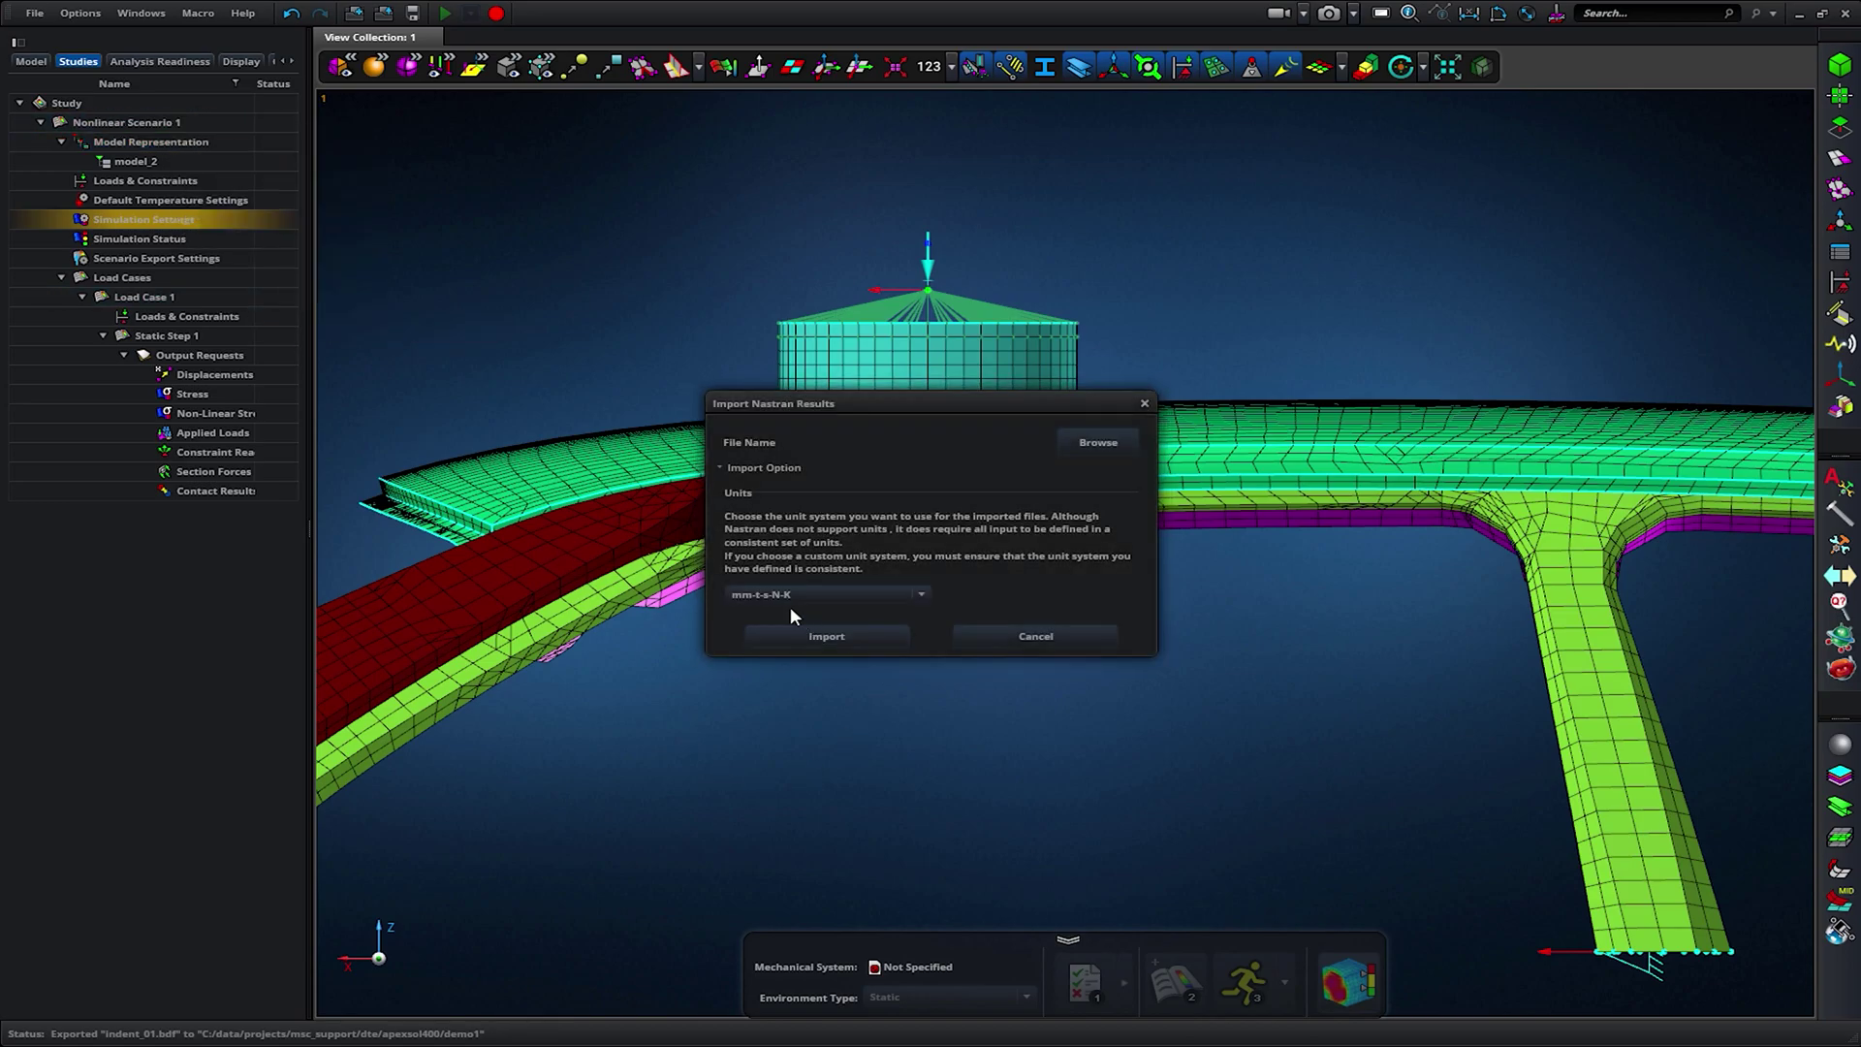
click(1098, 444)
click(1035, 527)
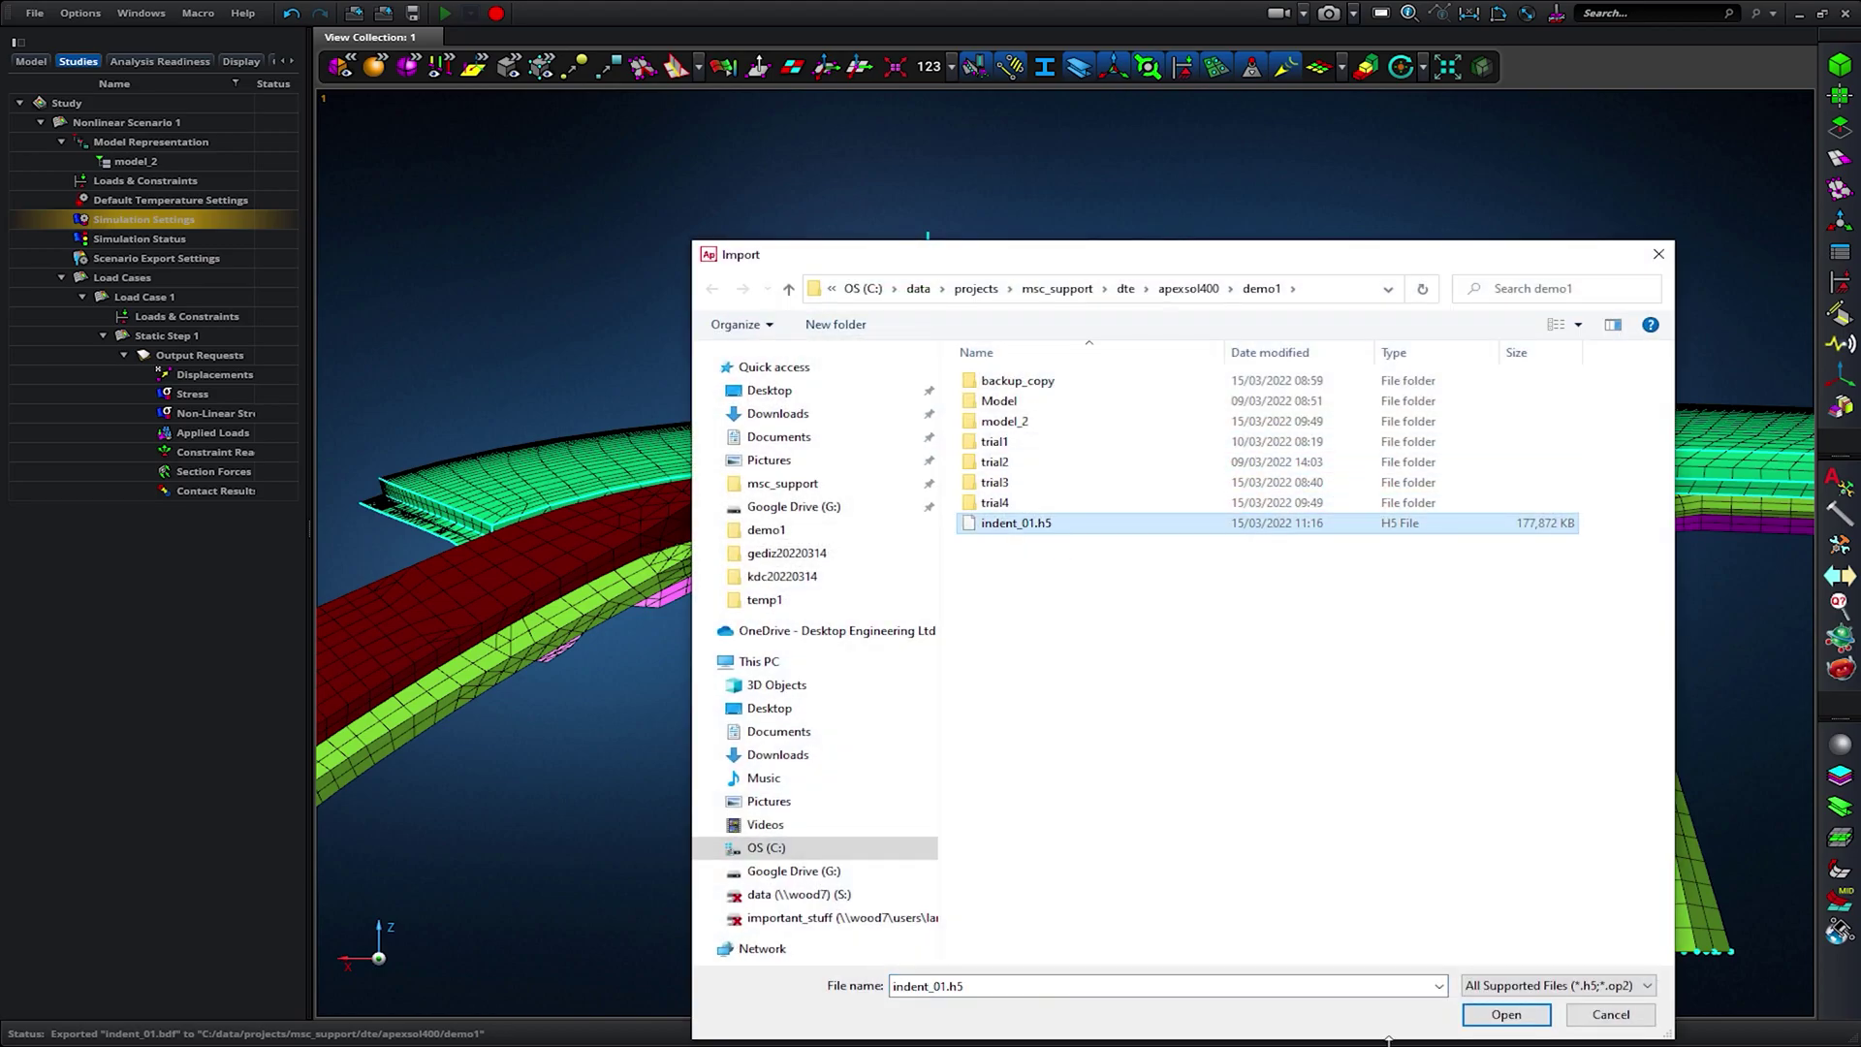
click(1504, 1016)
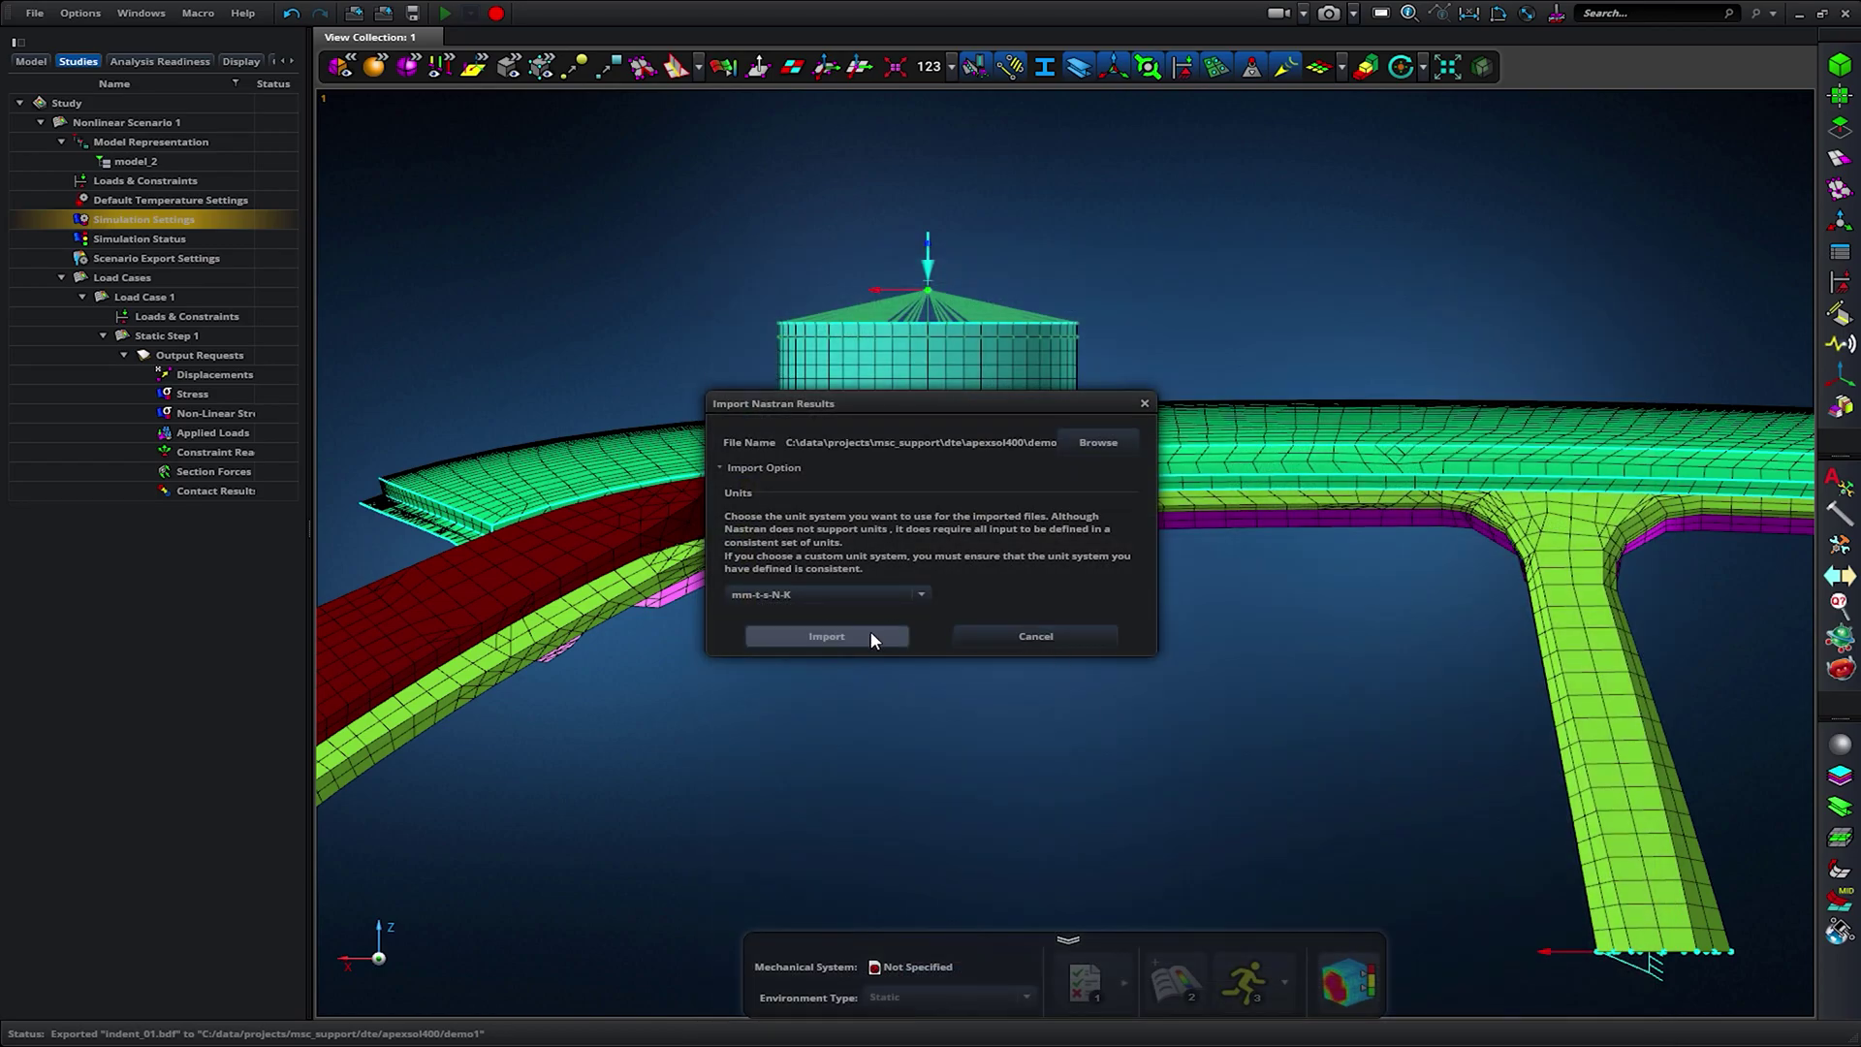
click(872, 635)
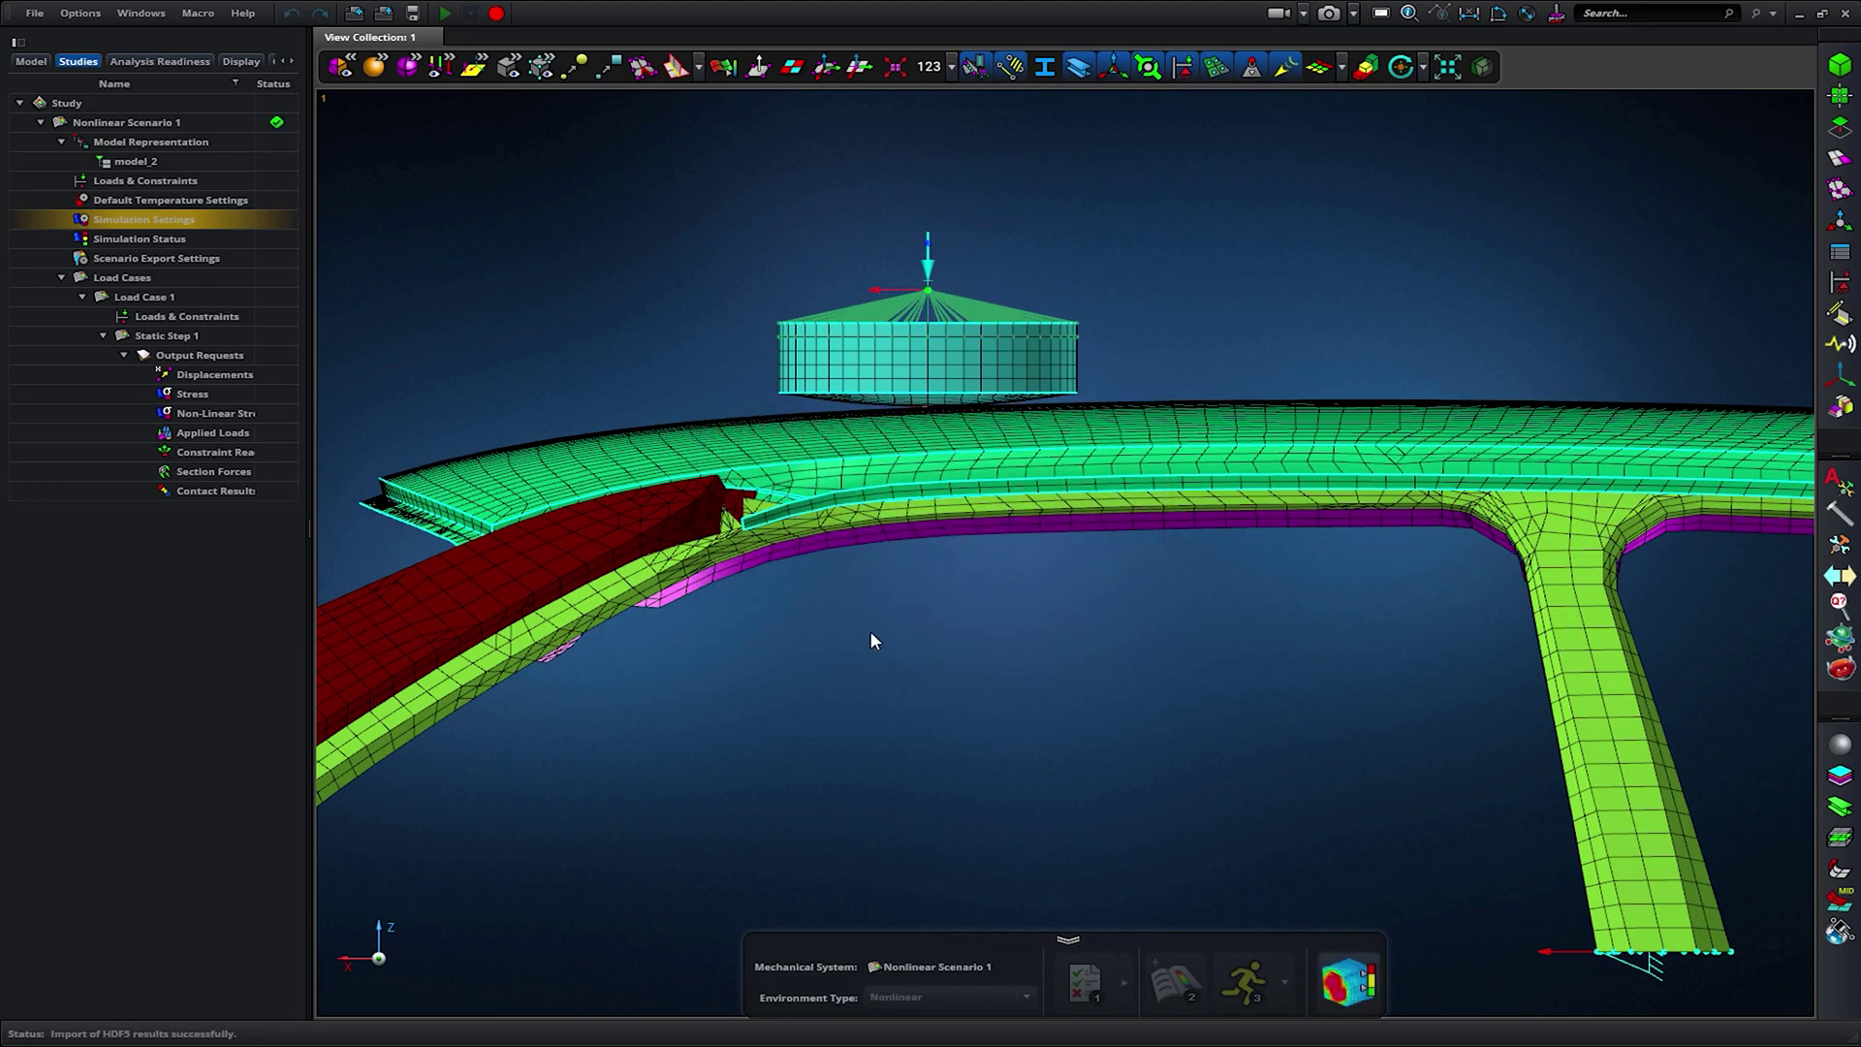
In Post mode, show the von Mises stress fringe at the final load step, legend only.
click(921, 627)
scroll(914, 645, up, 5)
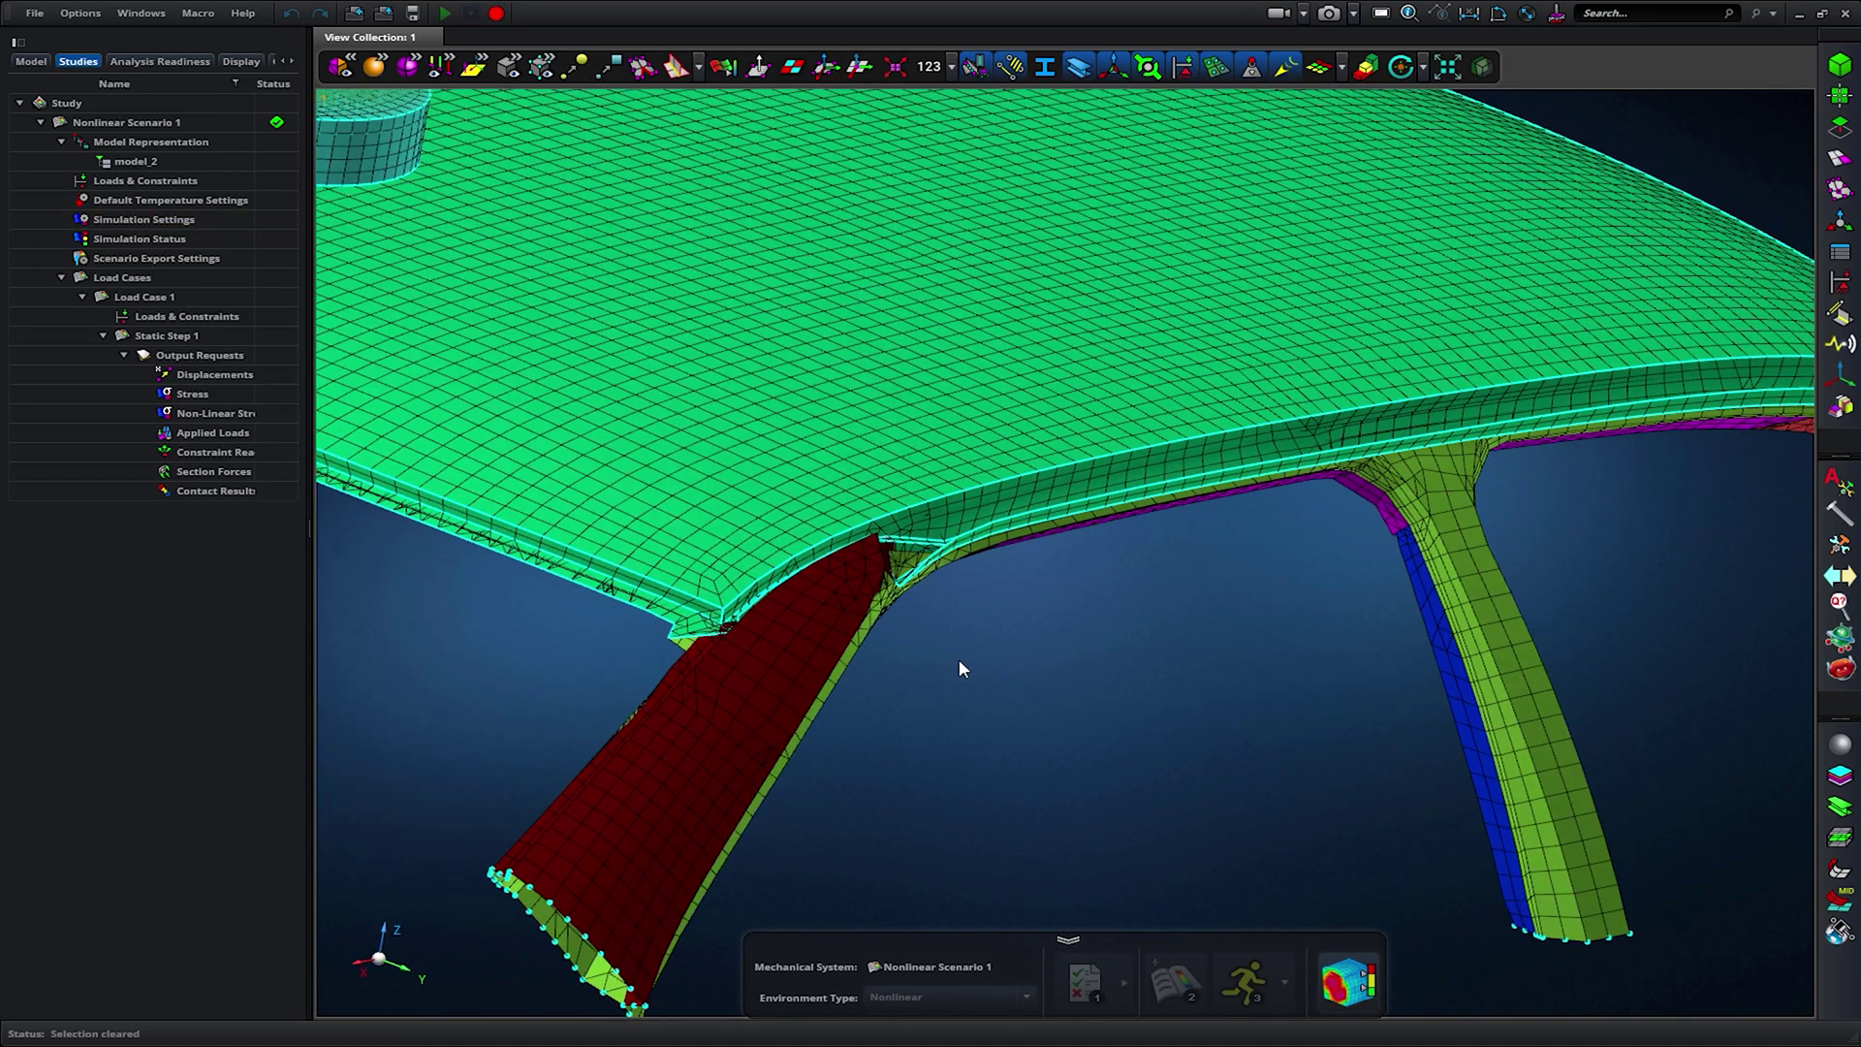
click(1341, 998)
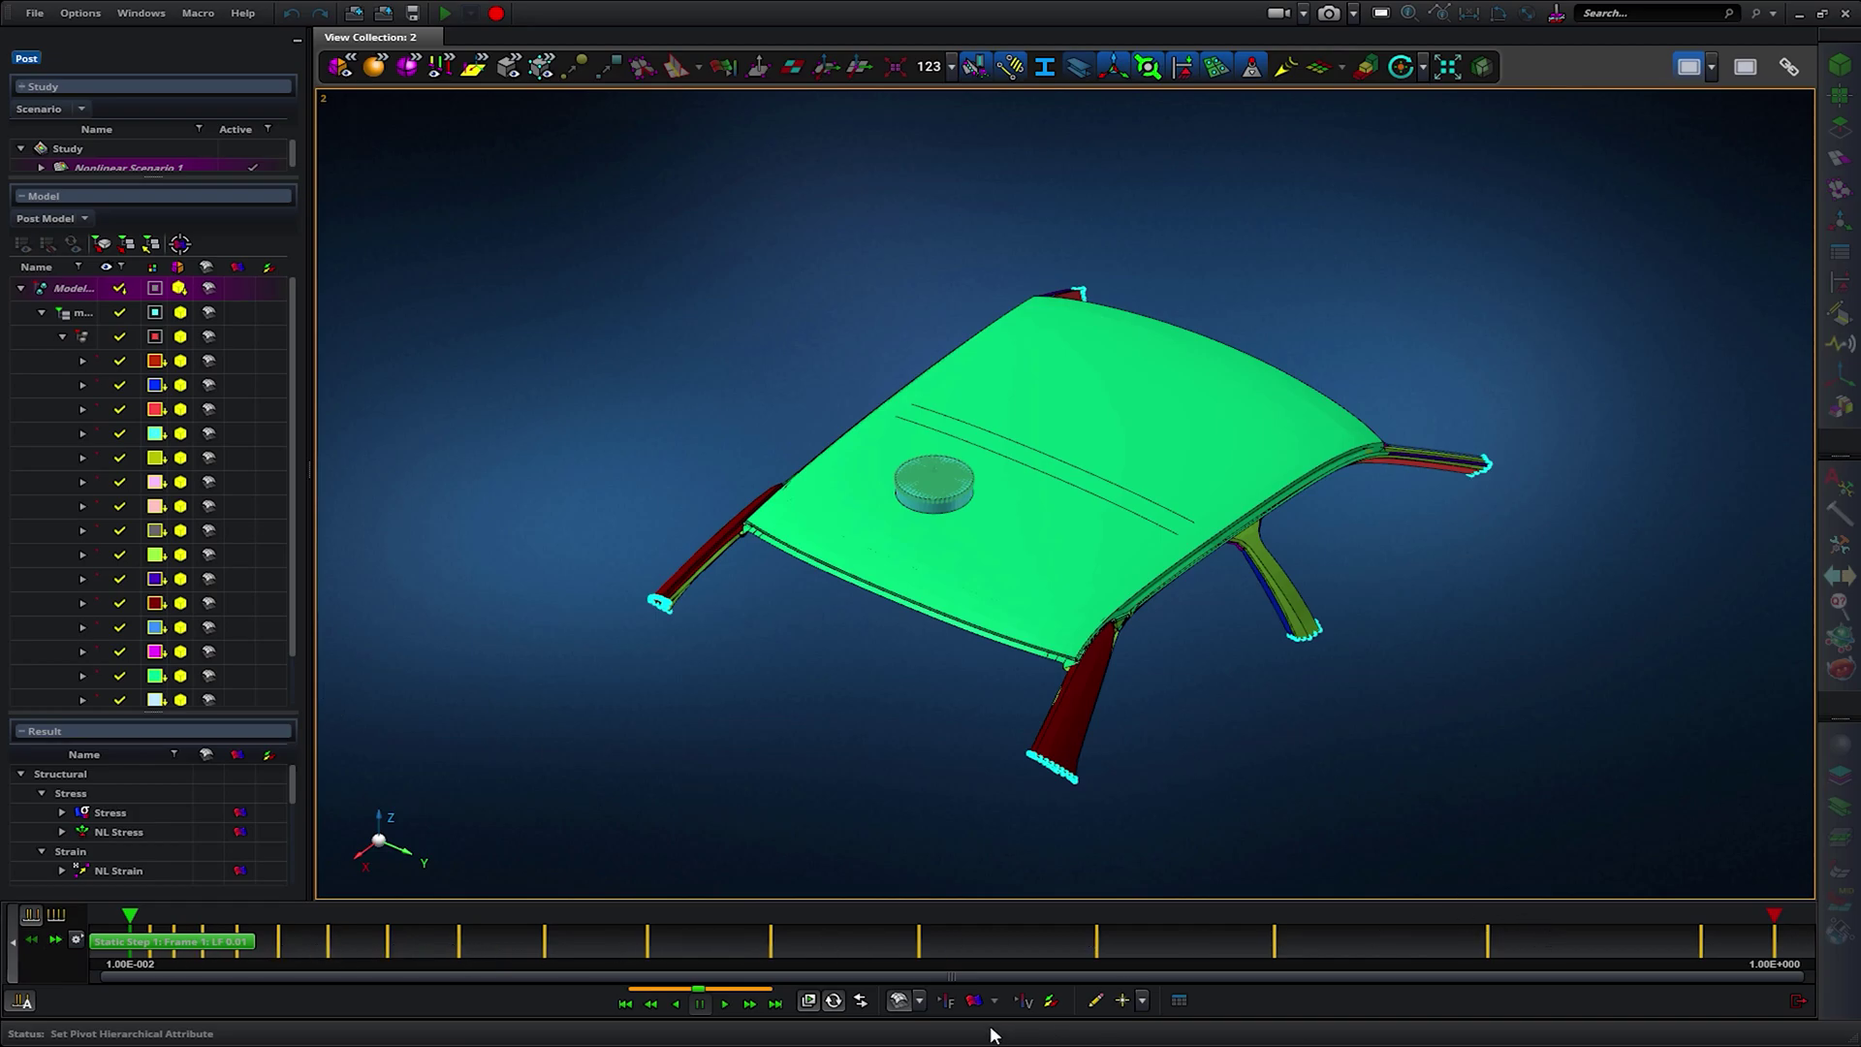
click(975, 1003)
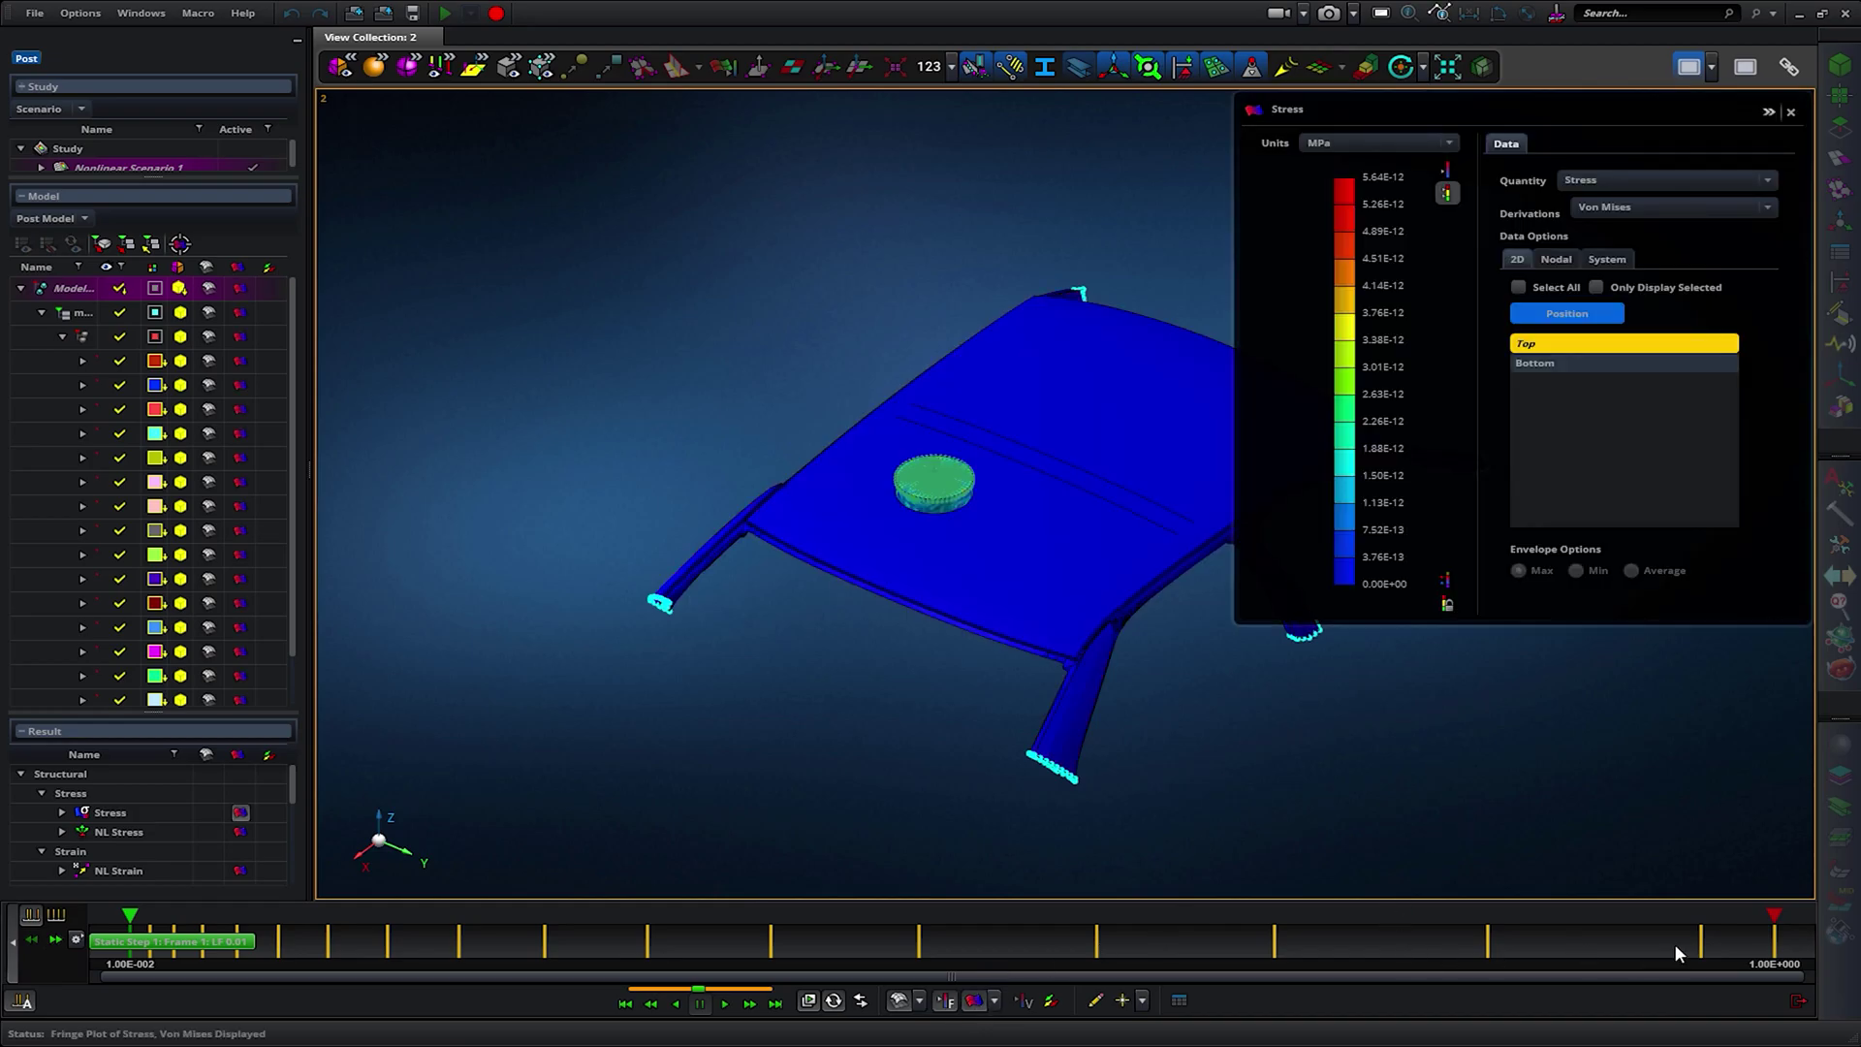
click(1774, 945)
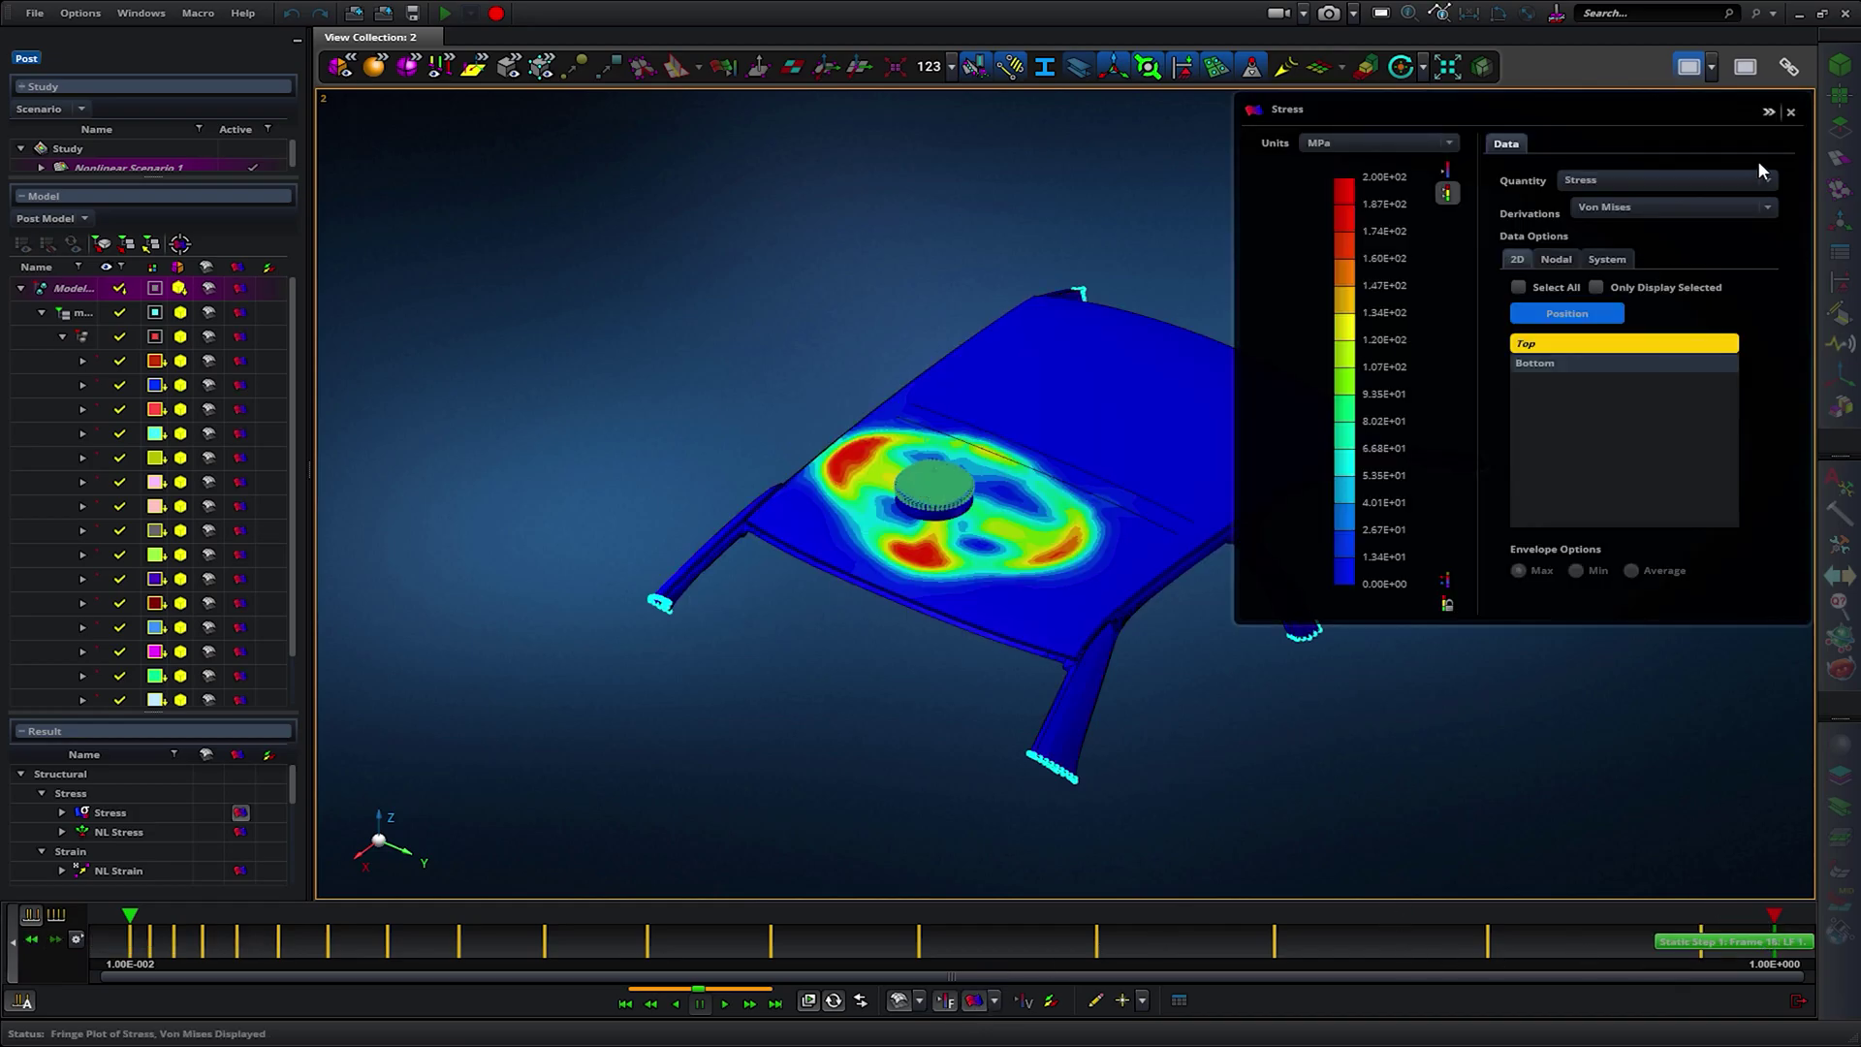
click(1770, 113)
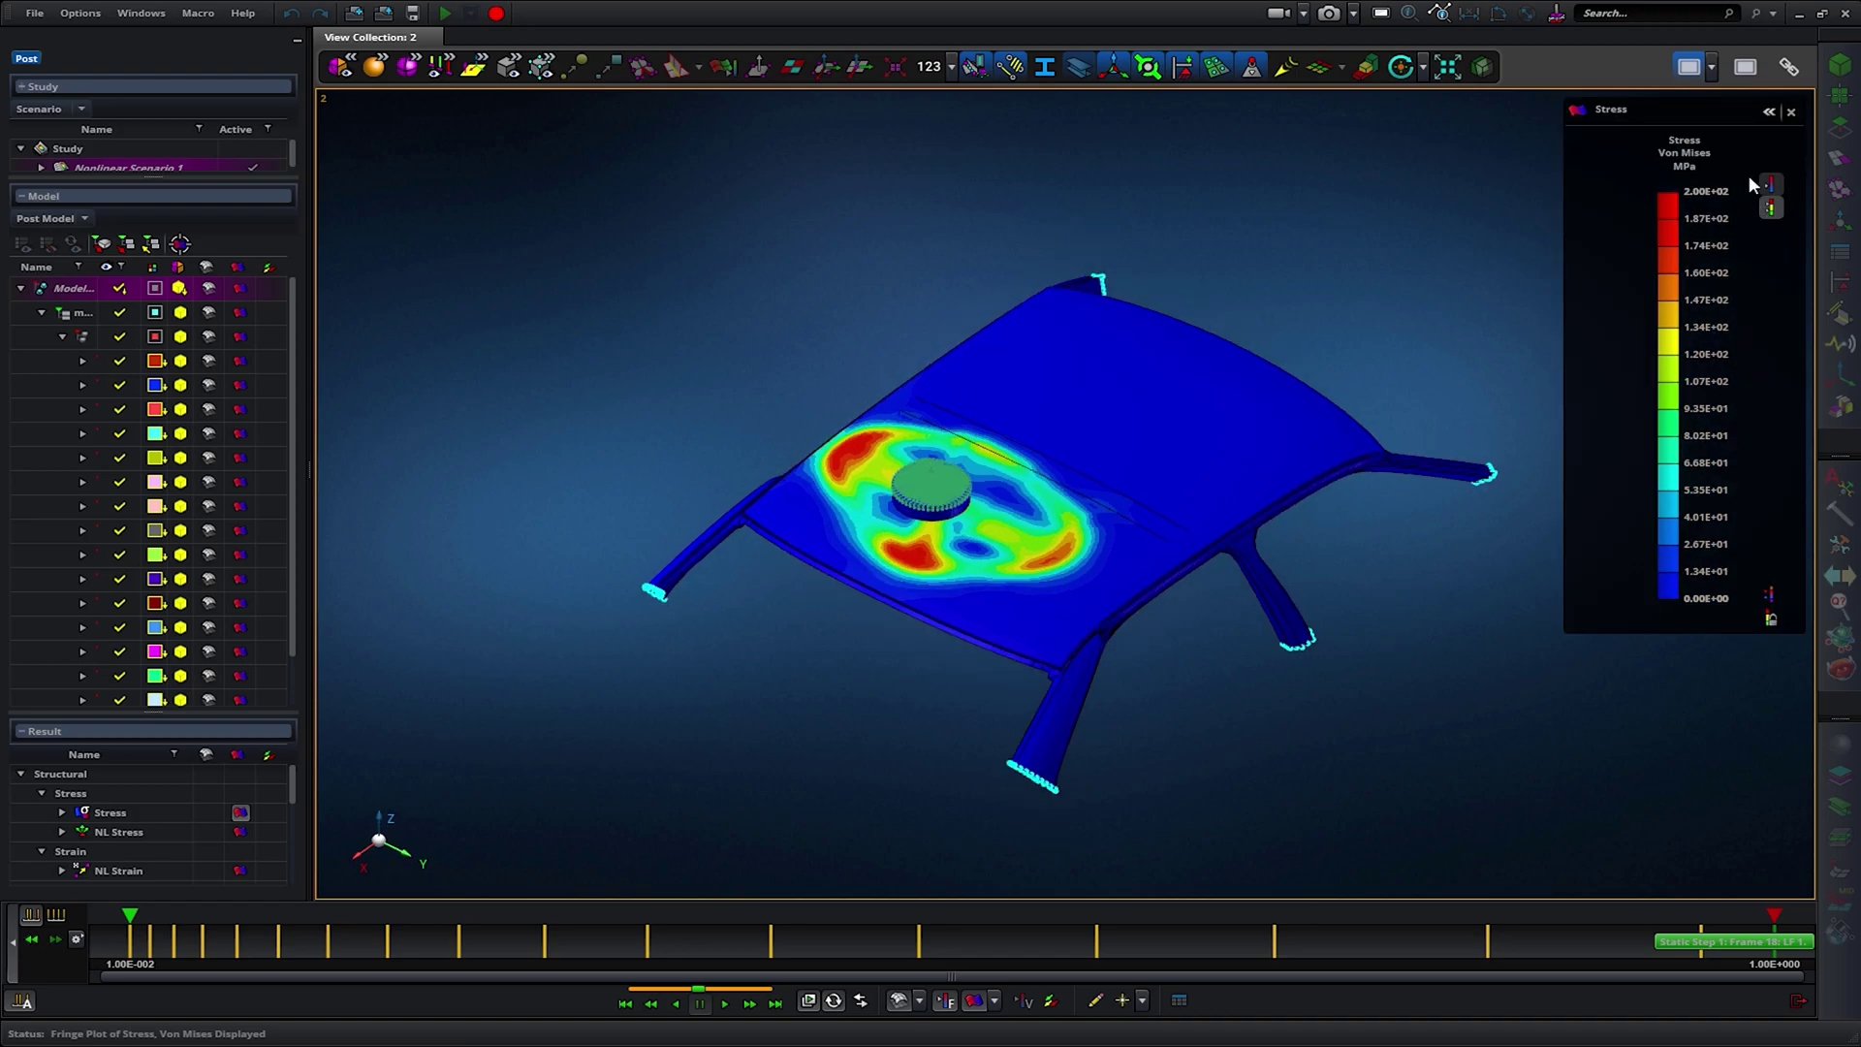
Switch the fringe quantity to NL effective plastic strain and orbit to inspect the roof.
click(1769, 112)
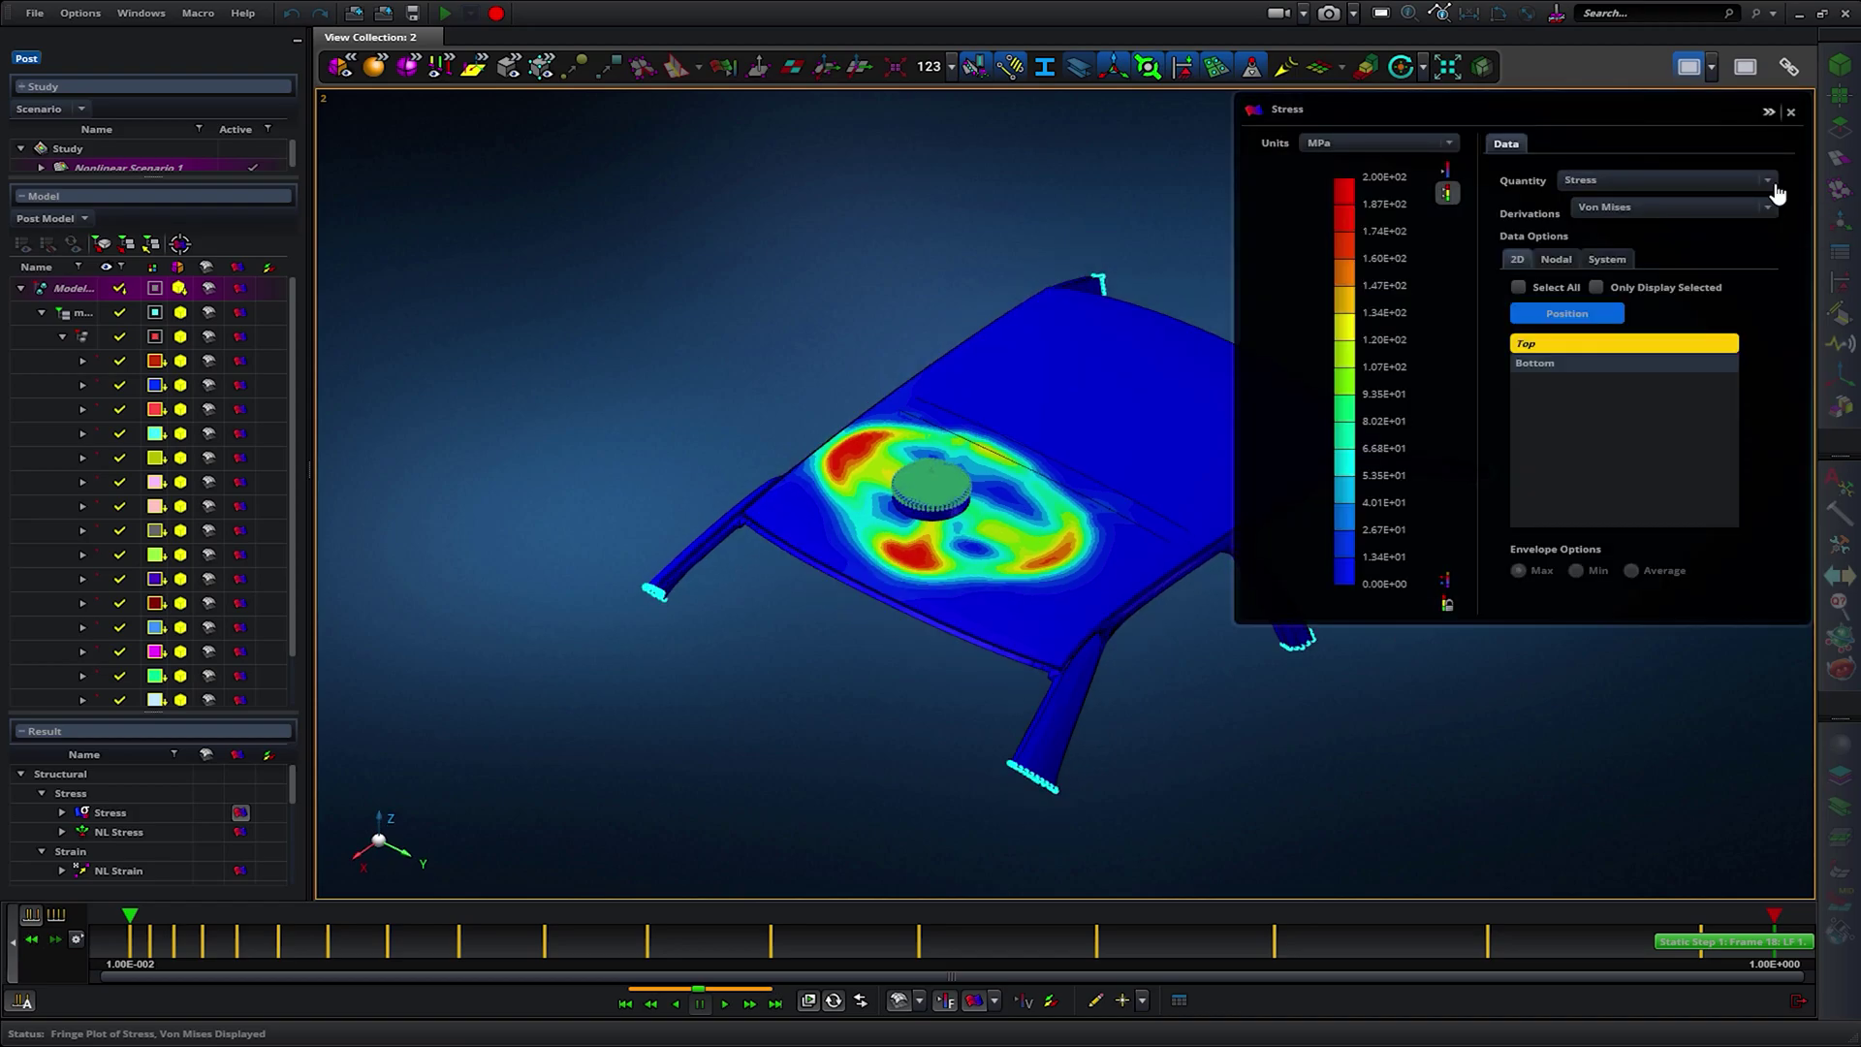
click(1772, 183)
click(1662, 239)
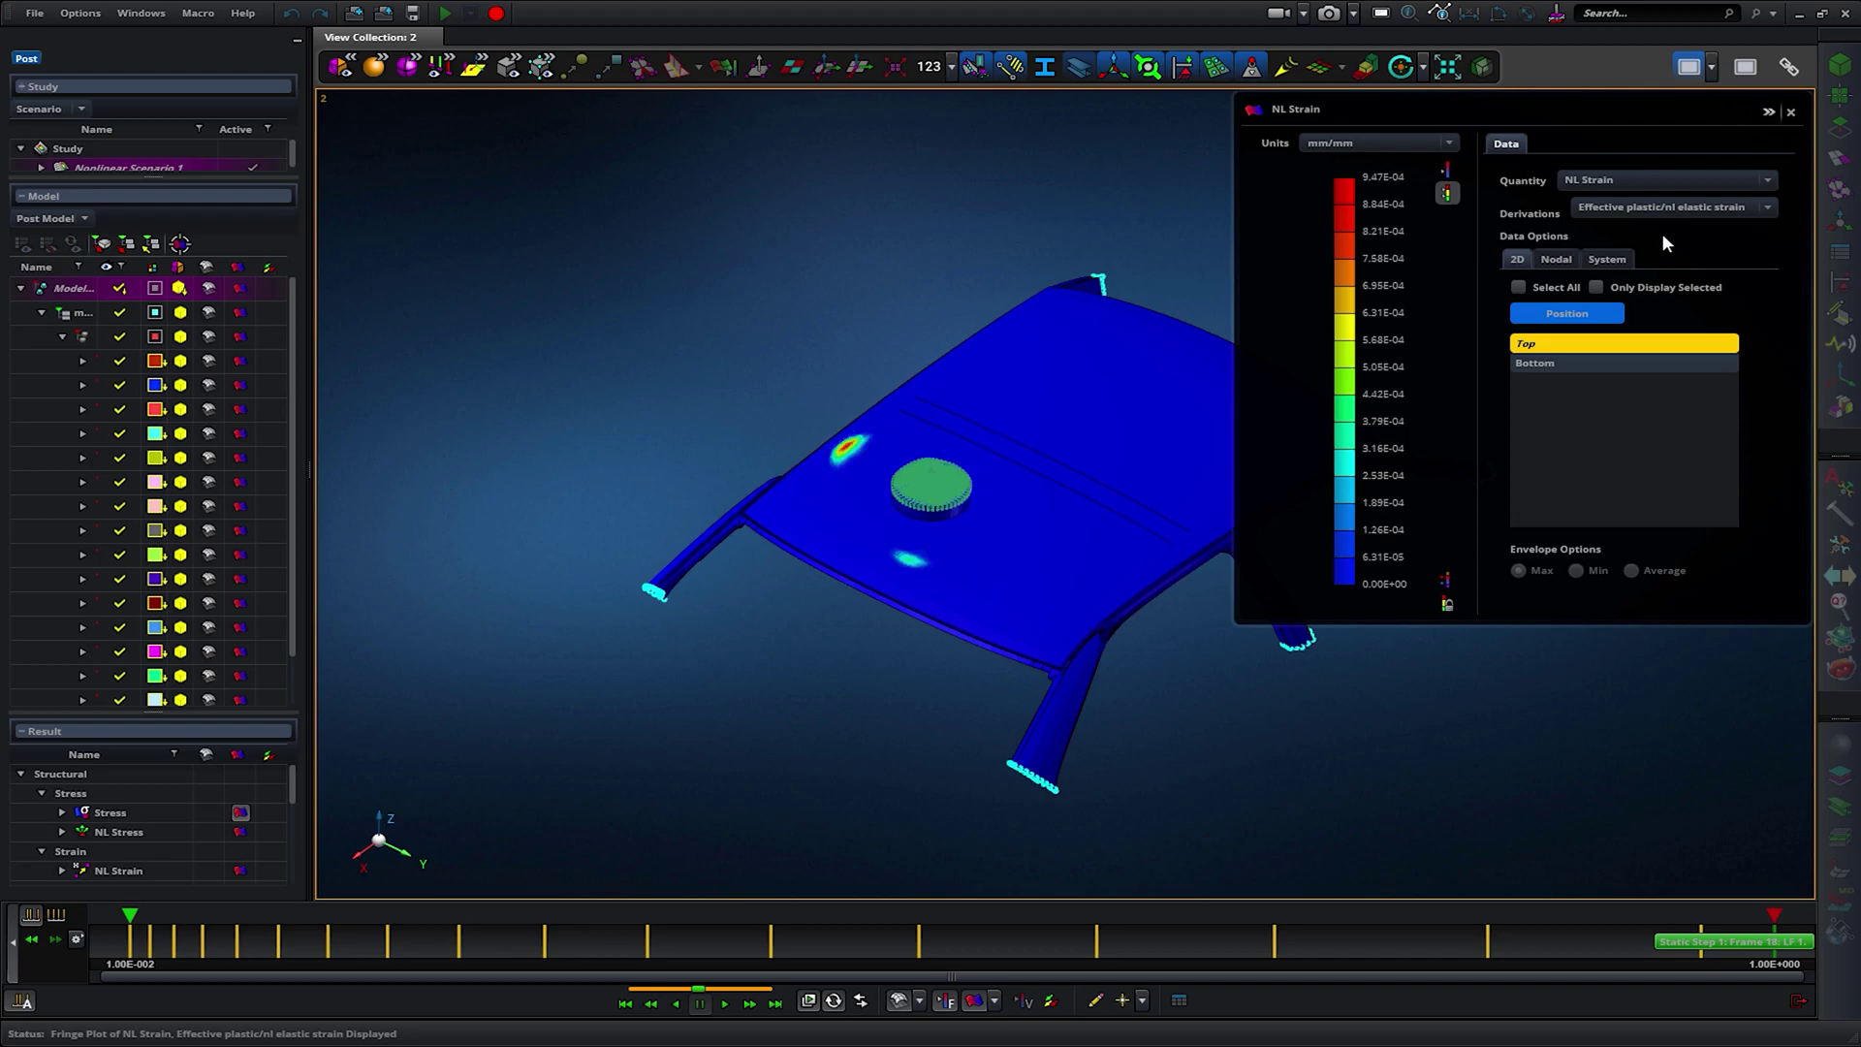
click(1771, 113)
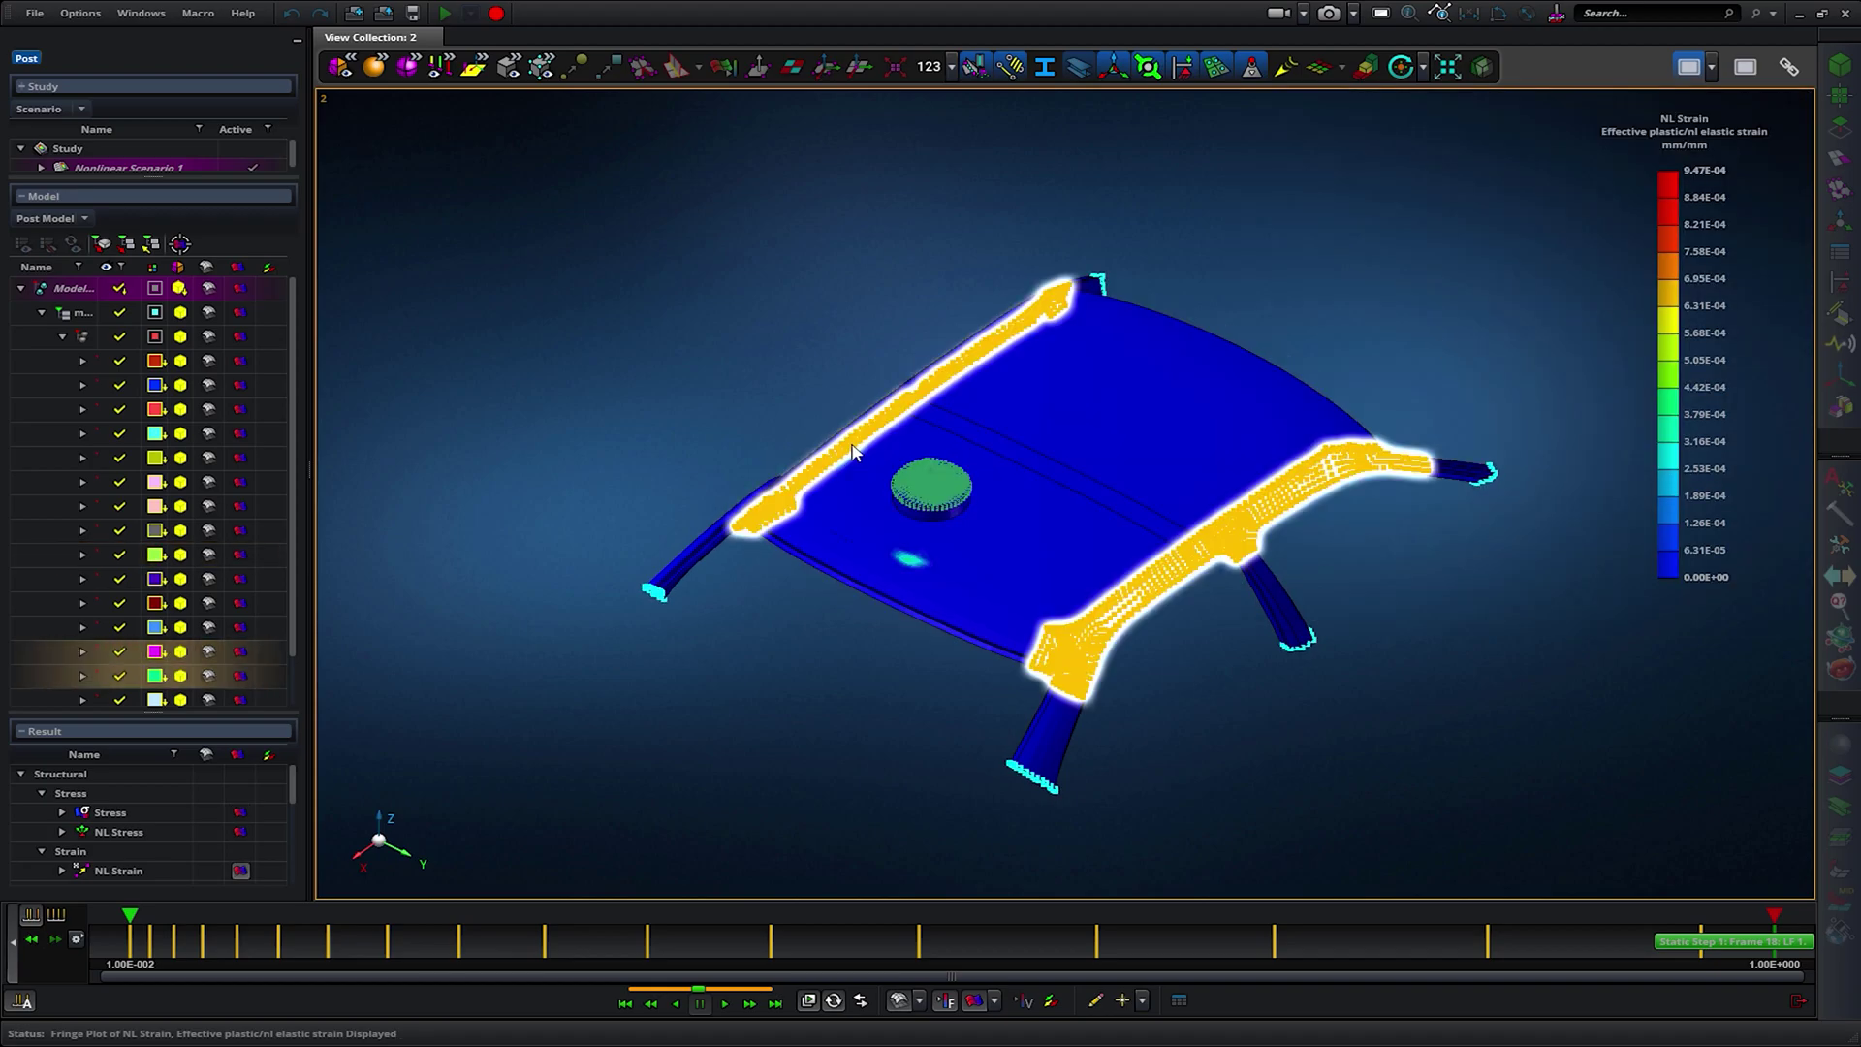
mouse_move(810, 623)
middle_down()
mouse_move(845, 683)
mouse_move(867, 606)
mouse_move(848, 696)
middle_up()
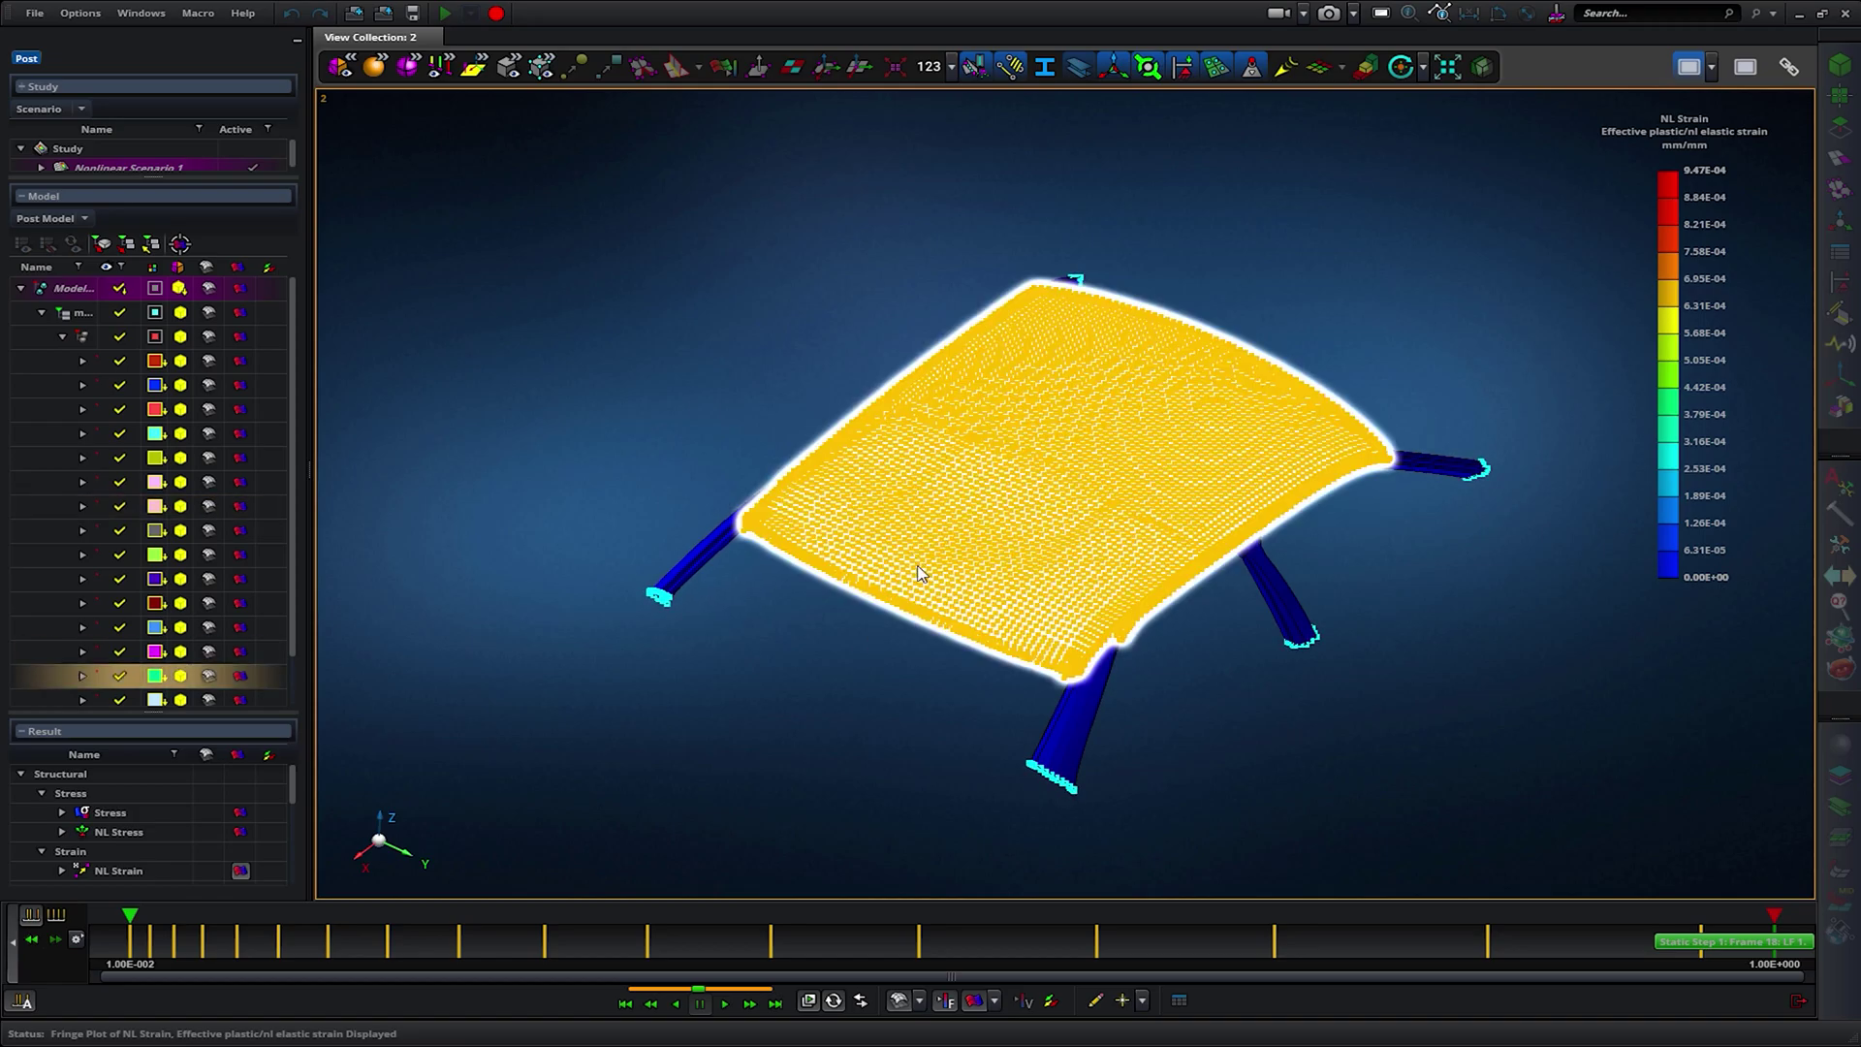
mouse_move(879, 711)
middle_down()
mouse_move(889, 678)
mouse_move(877, 695)
middle_up()
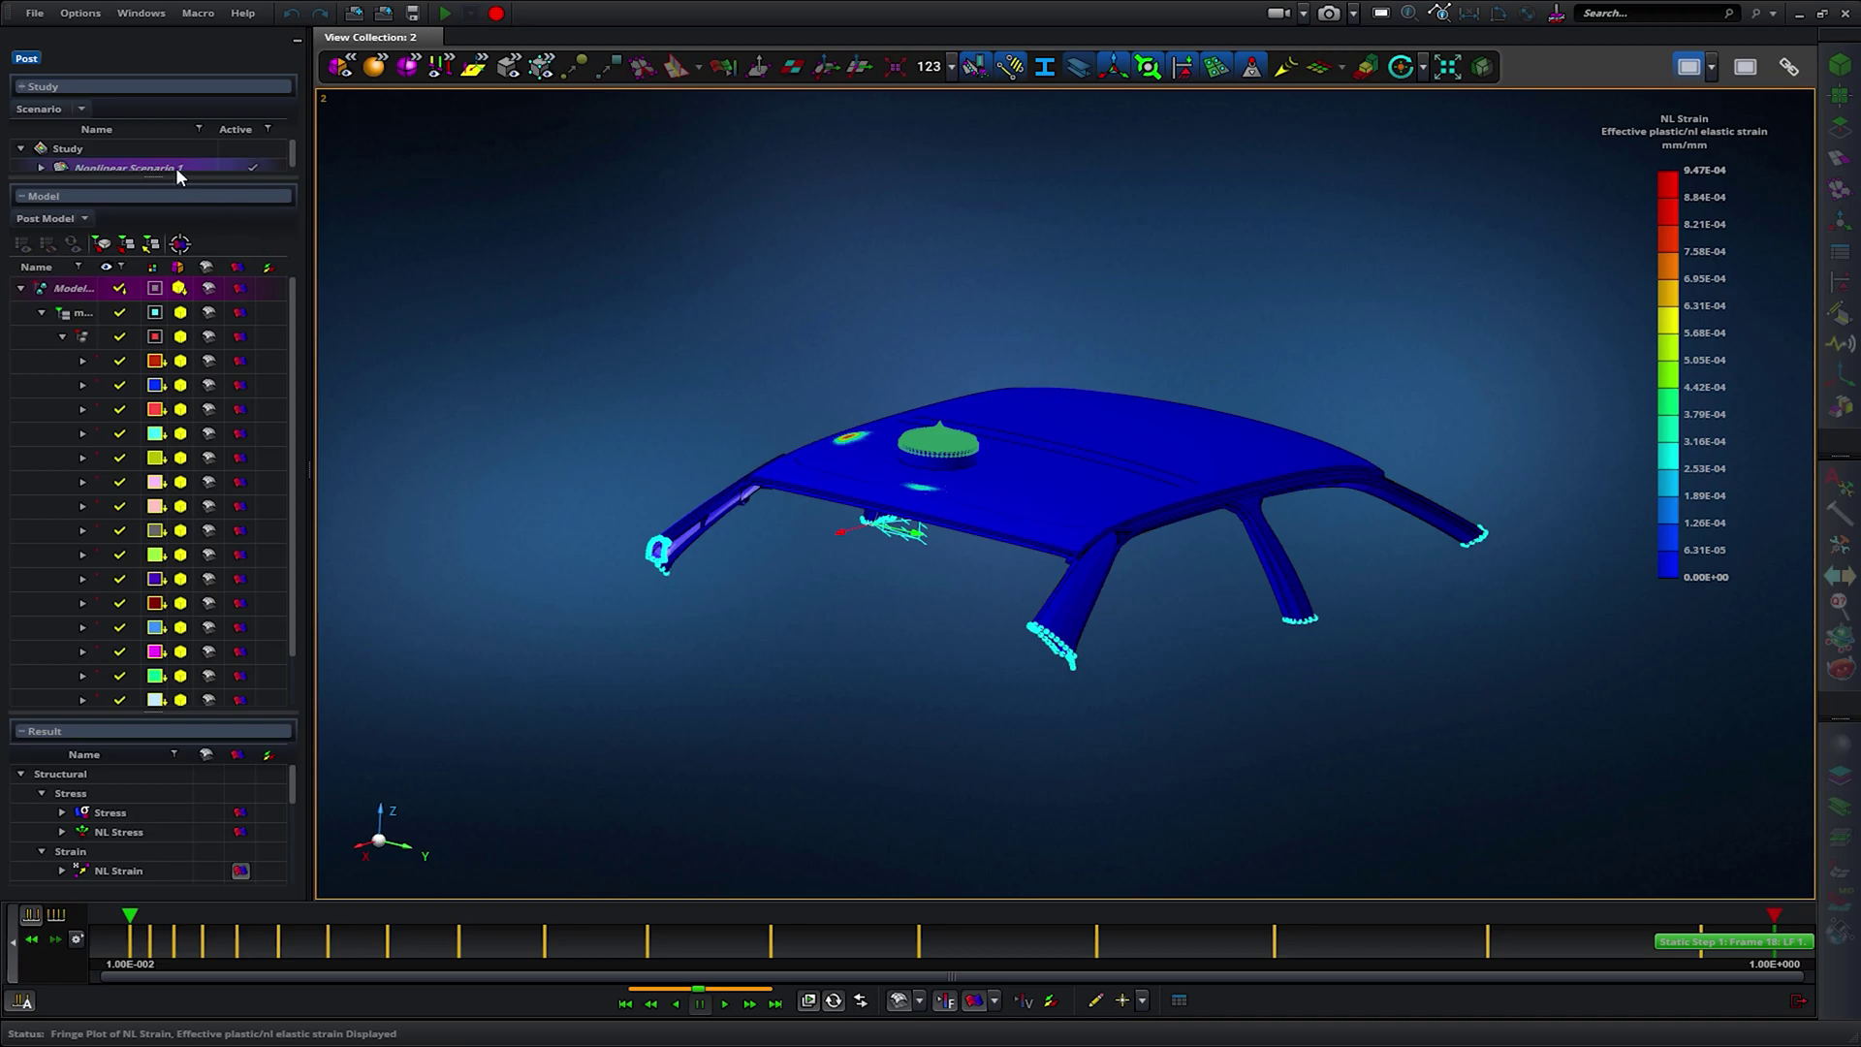
Add a scenario response chart and plot the indentor top node's Force vs Displacement curve.
drag(201, 172, 575, 612)
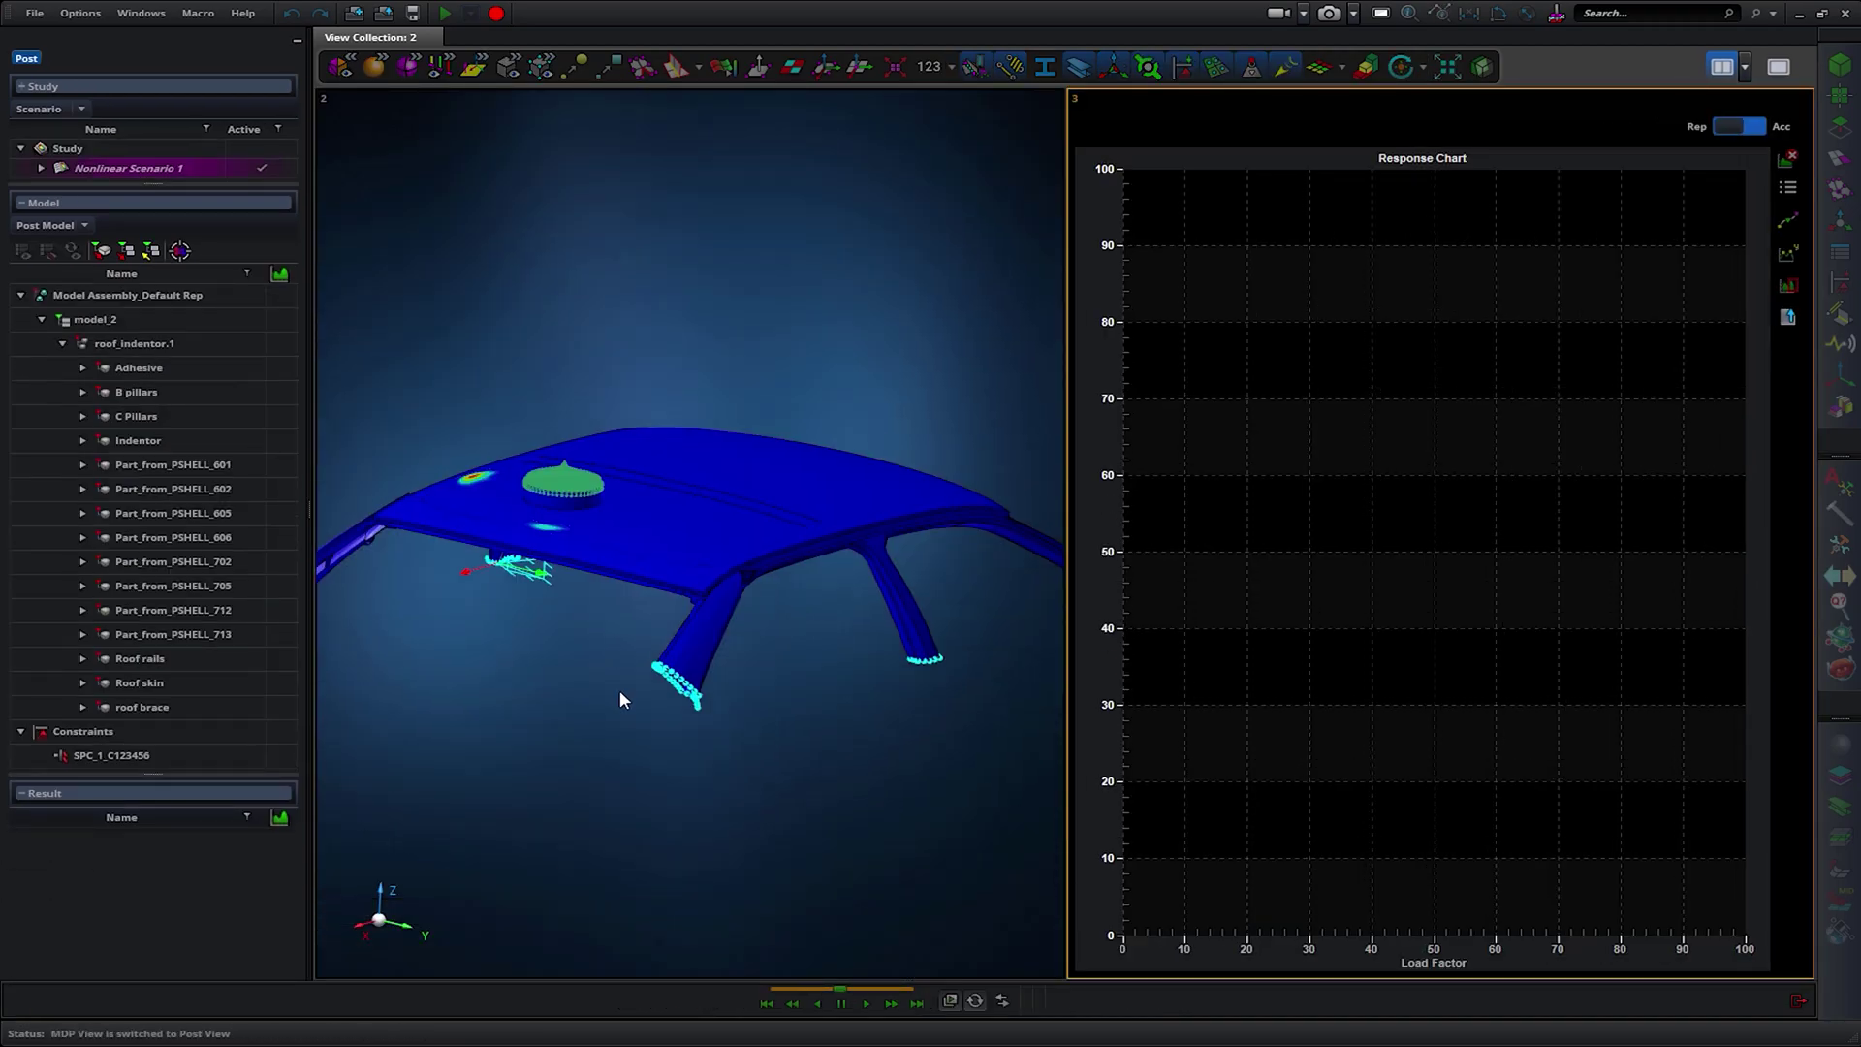
mouse_move(620, 691)
middle_down()
mouse_move(654, 669)
mouse_move(695, 693)
mouse_move(643, 668)
mouse_move(761, 700)
mouse_move(743, 915)
mouse_move(888, 842)
mouse_move(890, 822)
mouse_move(875, 940)
middle_up()
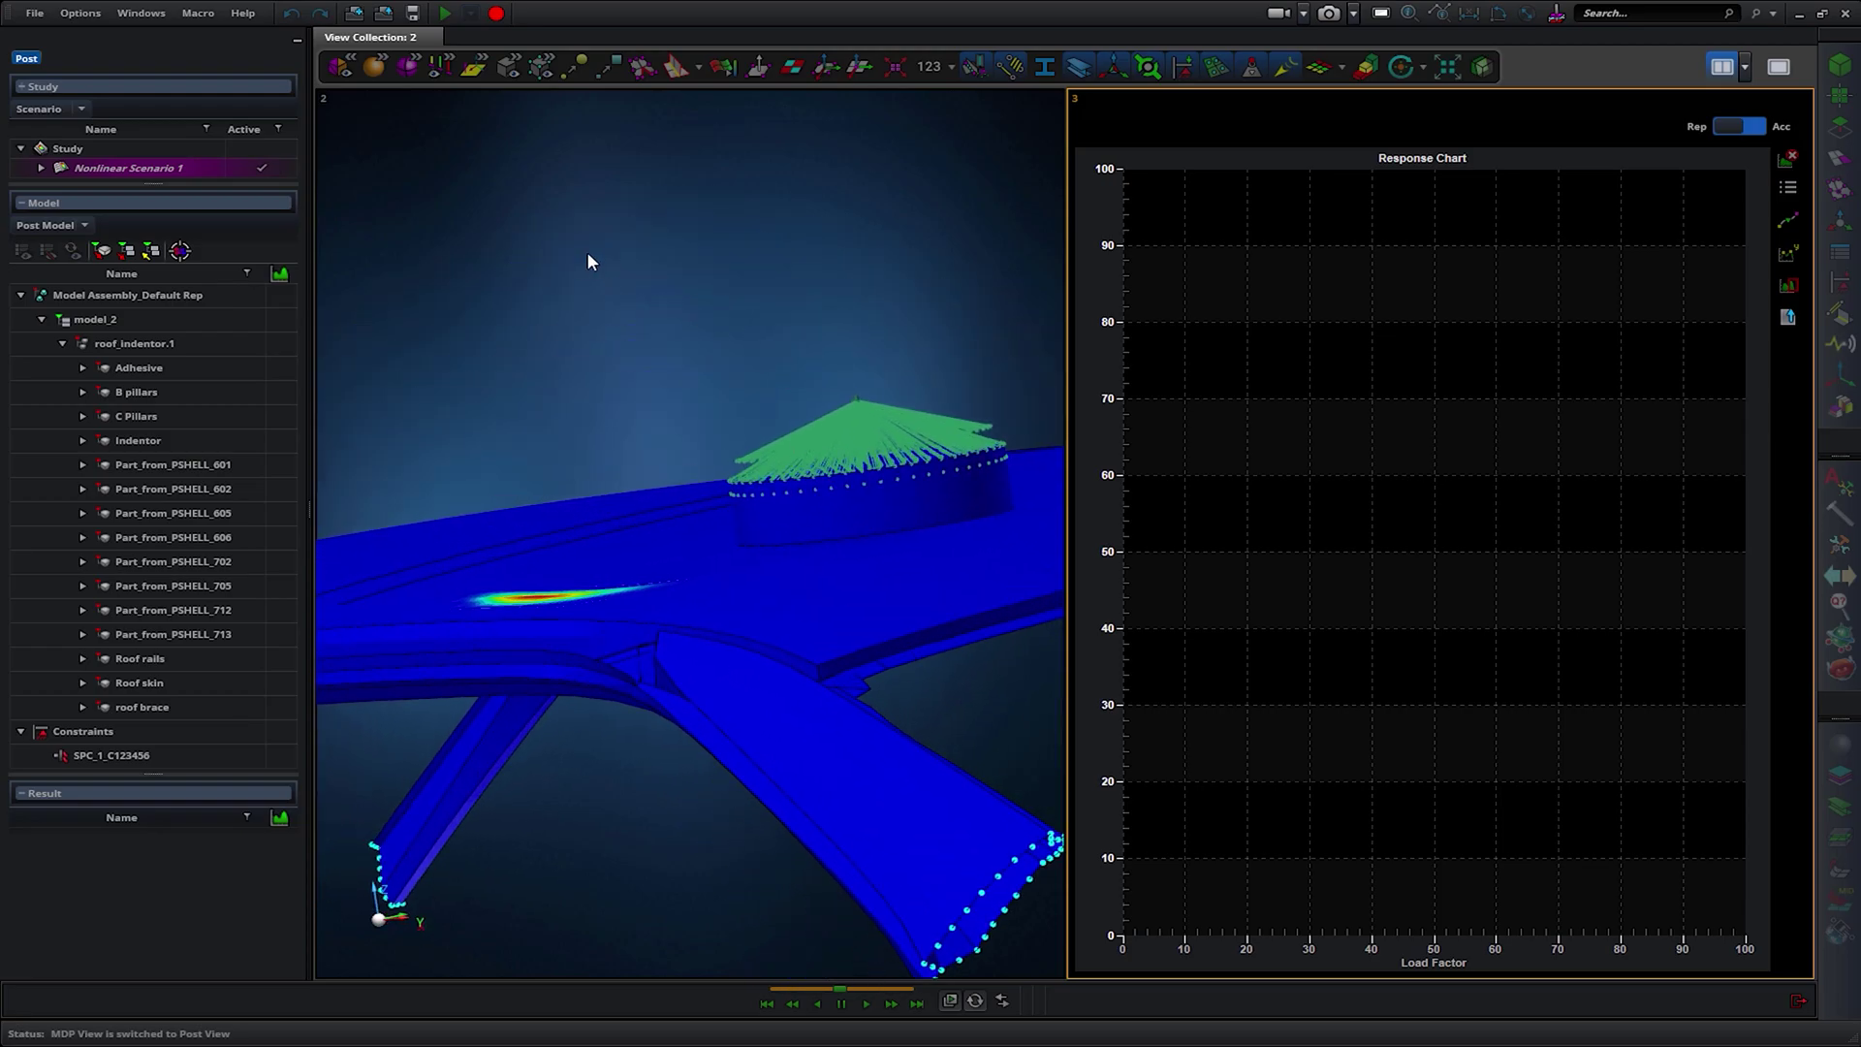
click(180, 252)
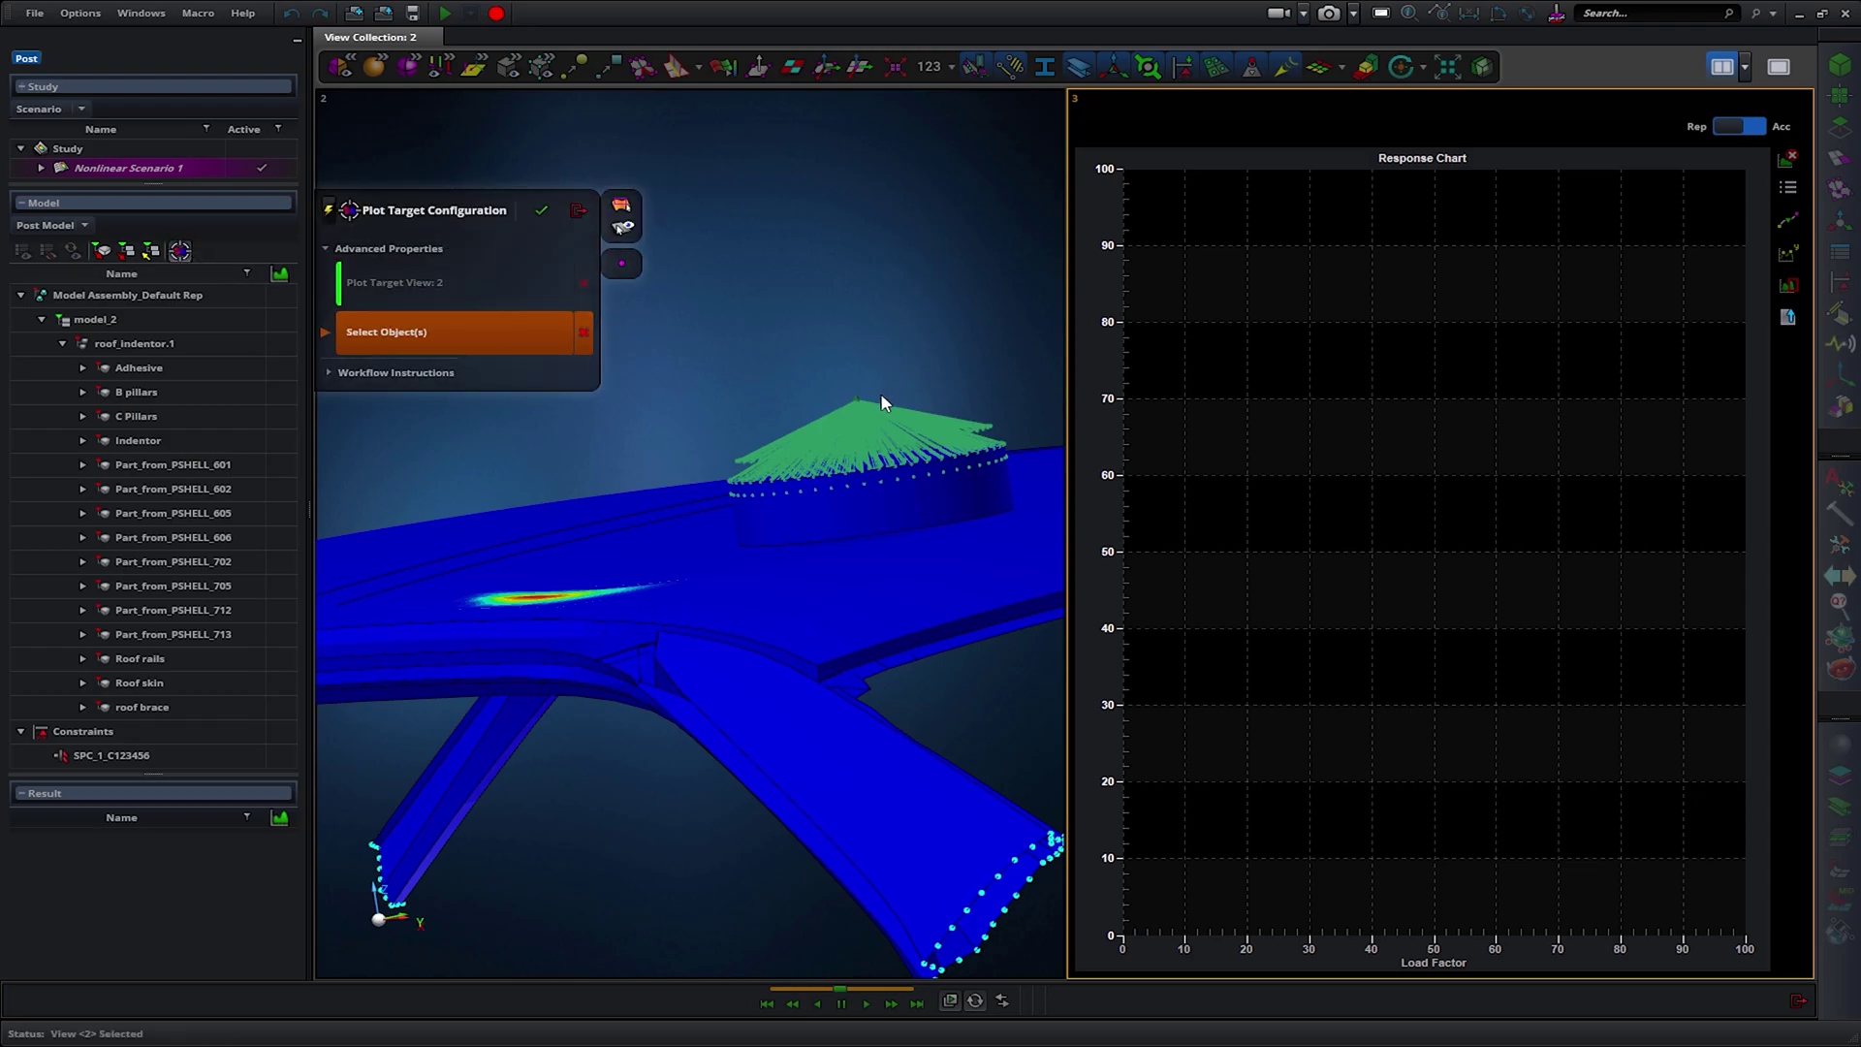
click(857, 402)
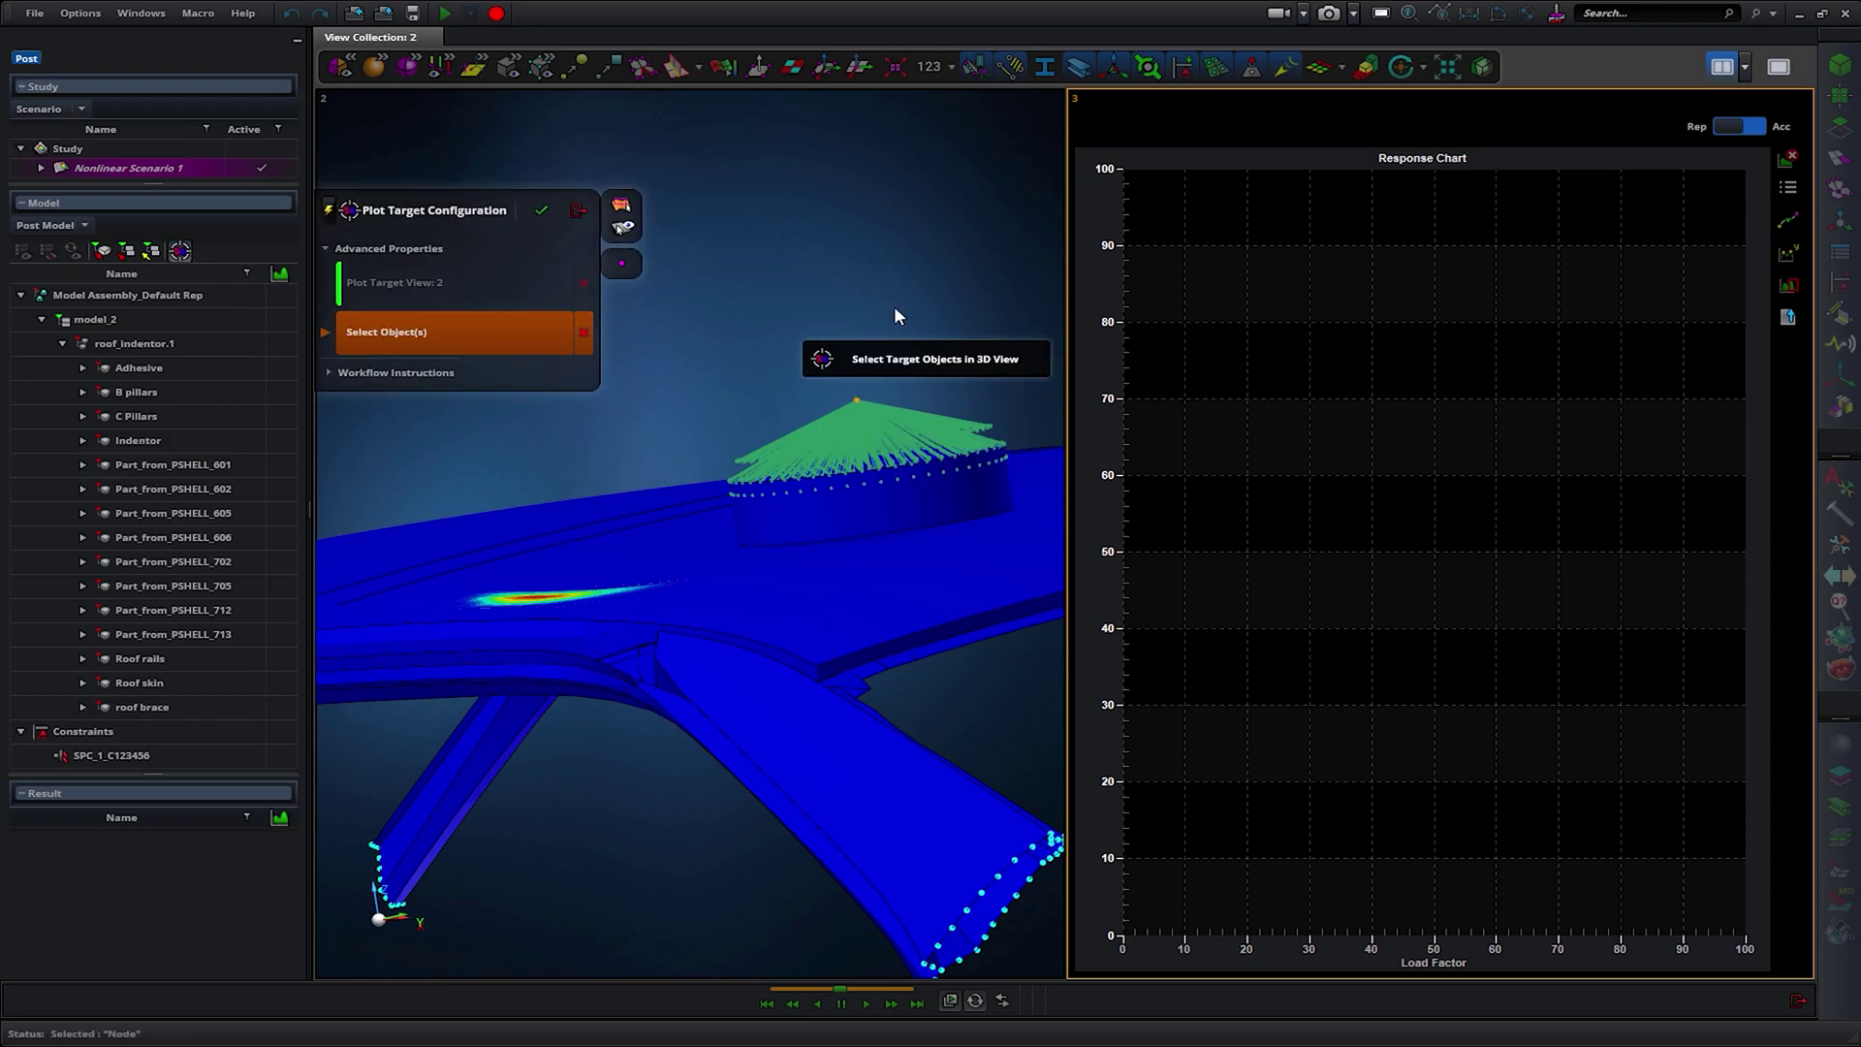
scroll(186, 923, down, 2)
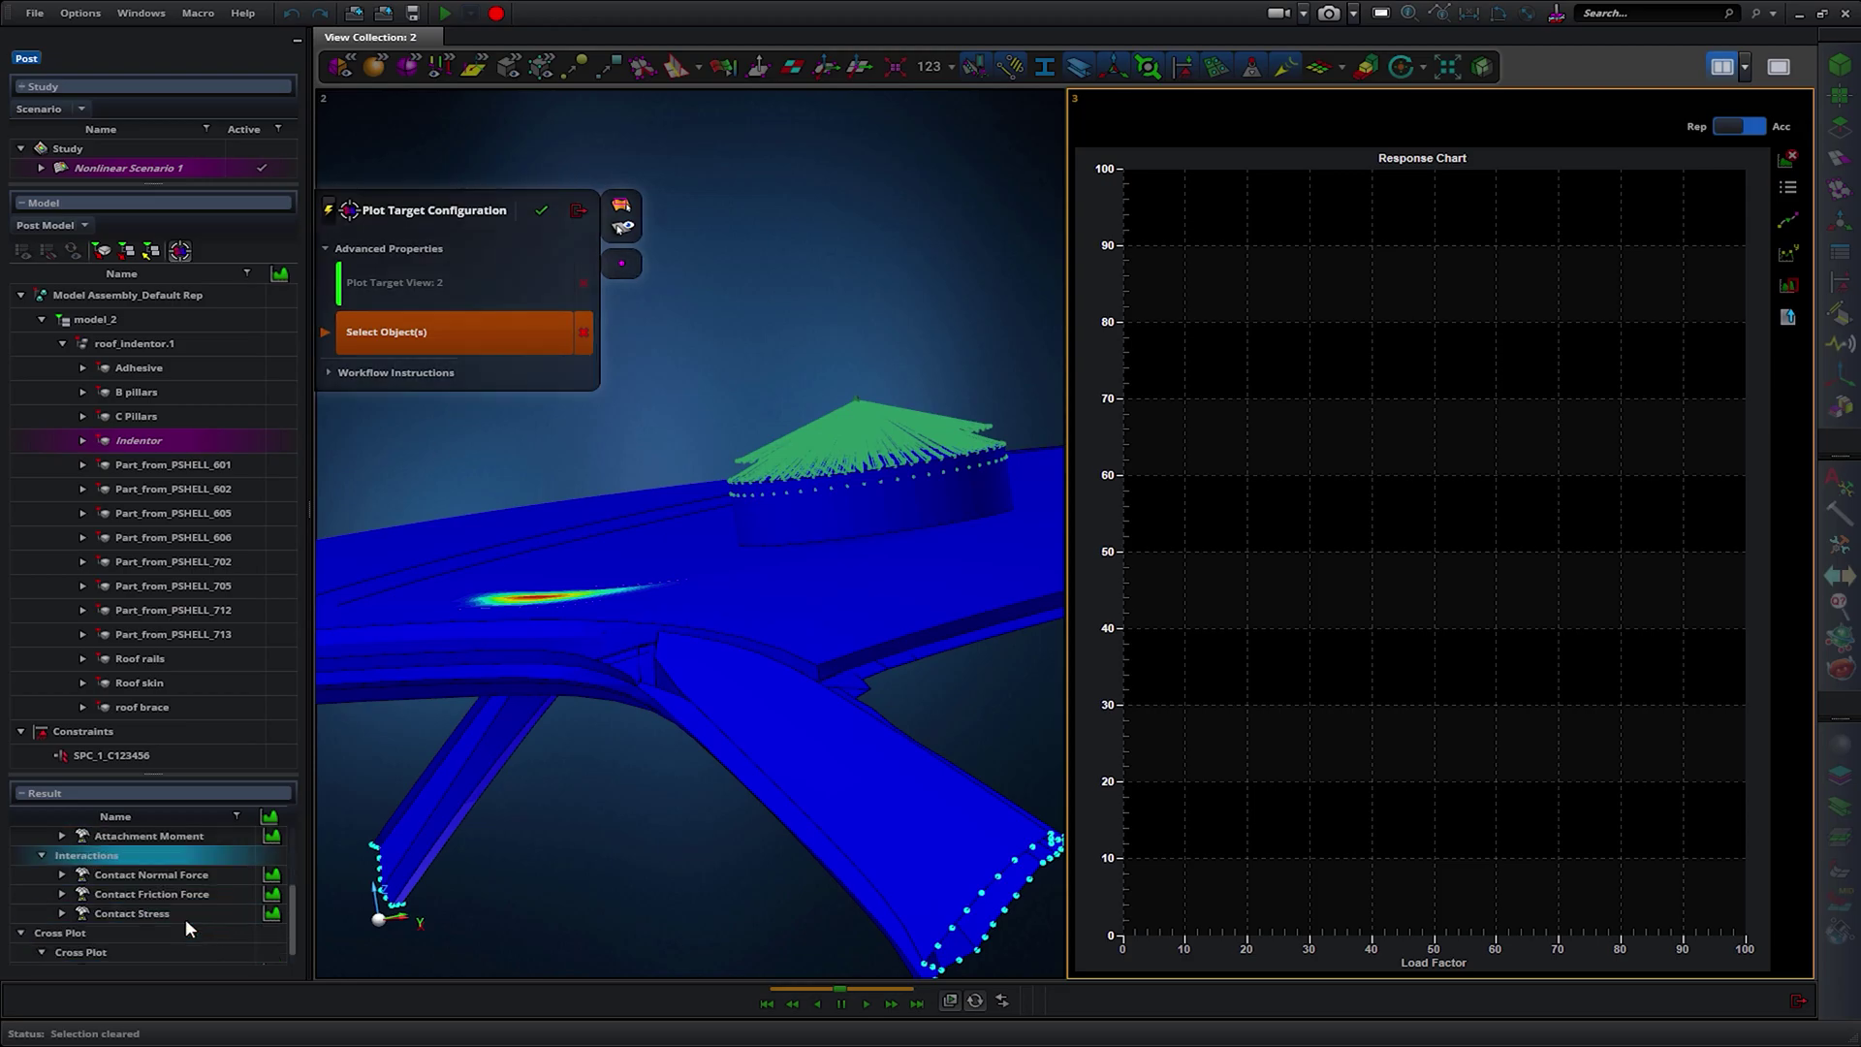
scroll(185, 918, down, 1)
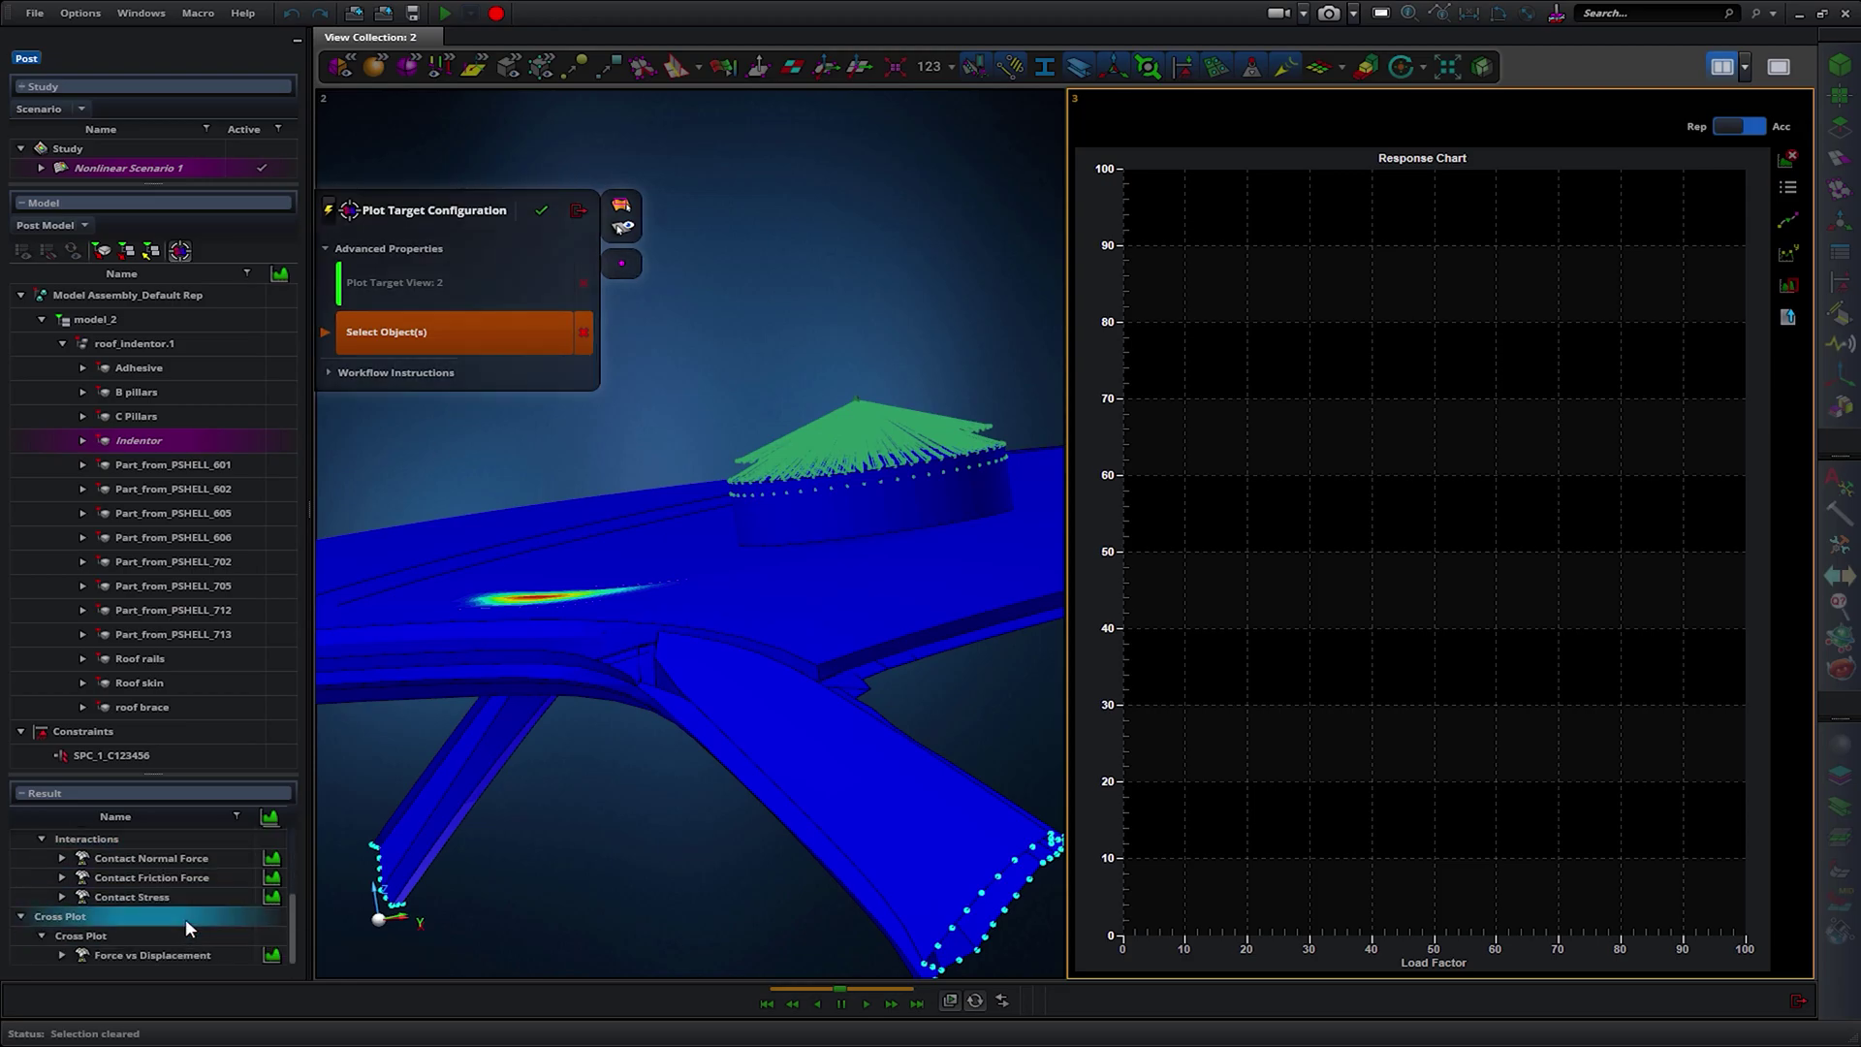
click(272, 955)
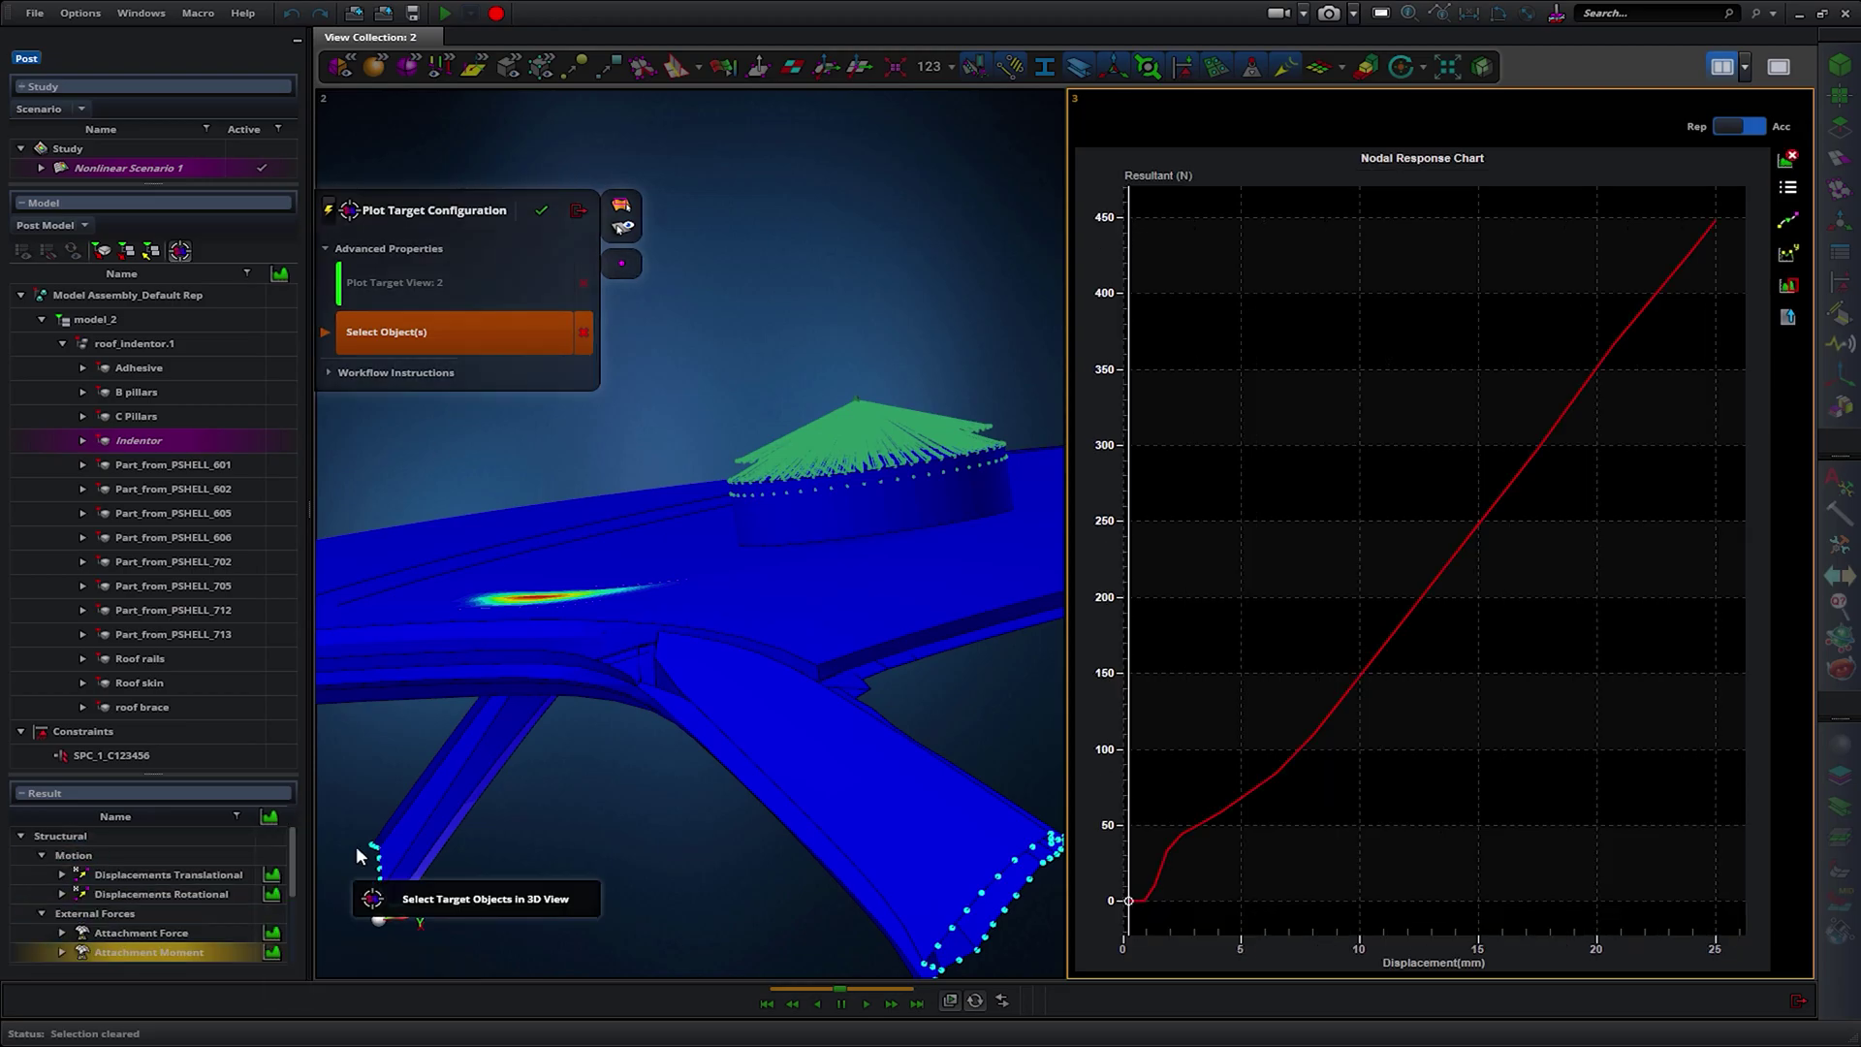